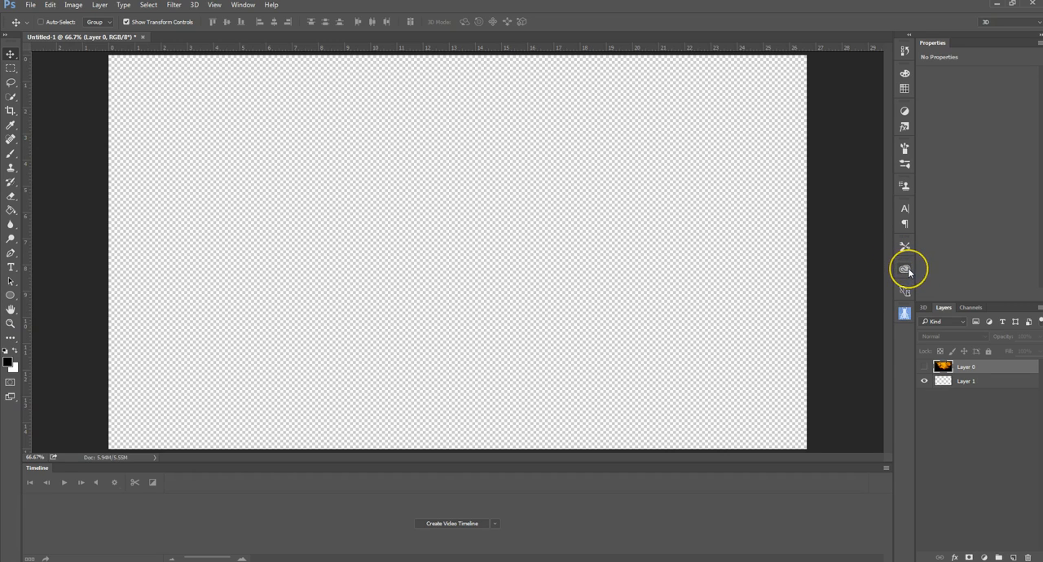
# Step: Open the Dexter_cc 3D model from the Fuse Models library and select the character's body
pyautogui.click(905, 269)
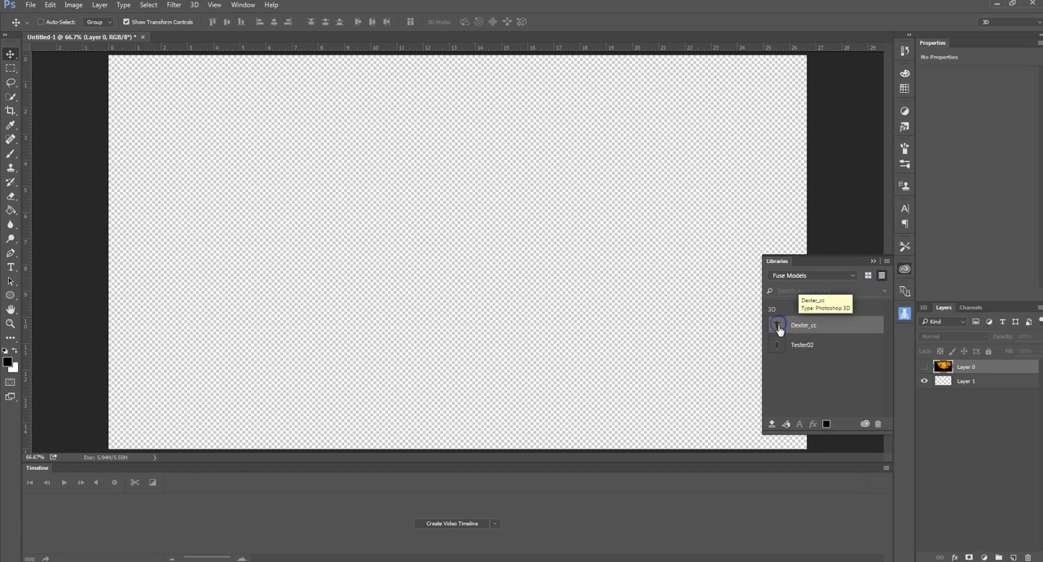
pyautogui.click(798, 341)
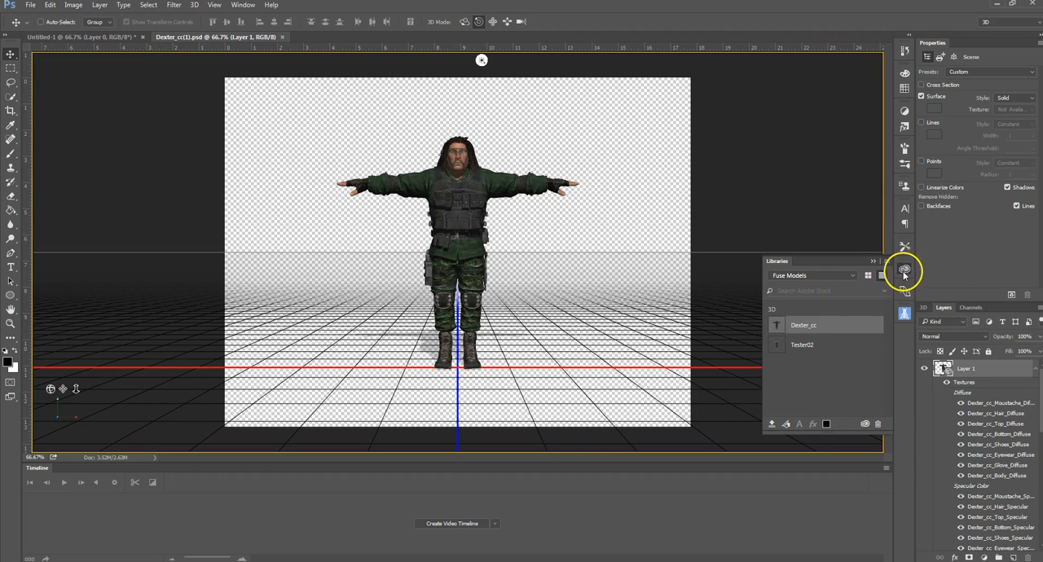
pyautogui.click(903, 270)
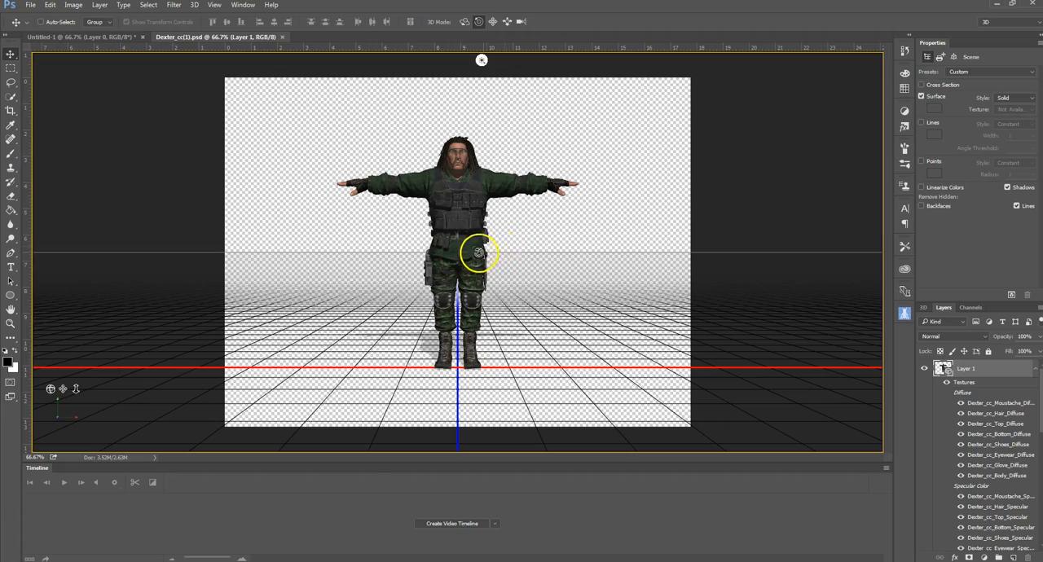
pyautogui.moveTo(473, 250)
pyautogui.mouseDown()
pyautogui.moveTo(453, 249)
pyautogui.moveTo(517, 250)
pyautogui.moveTo(470, 268)
pyautogui.moveTo(468, 261)
pyautogui.mouseUp()
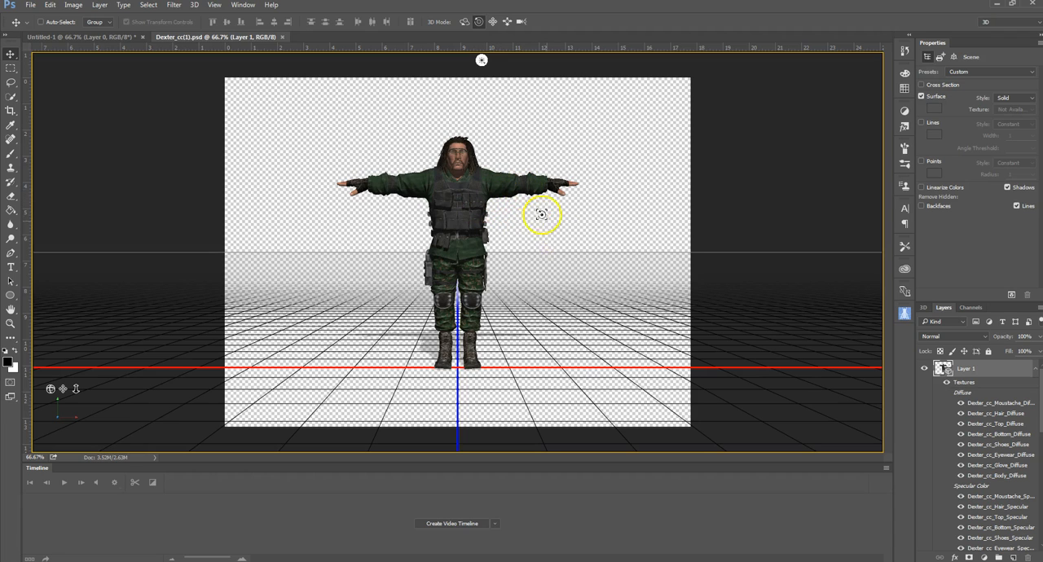
pyautogui.click(468, 237)
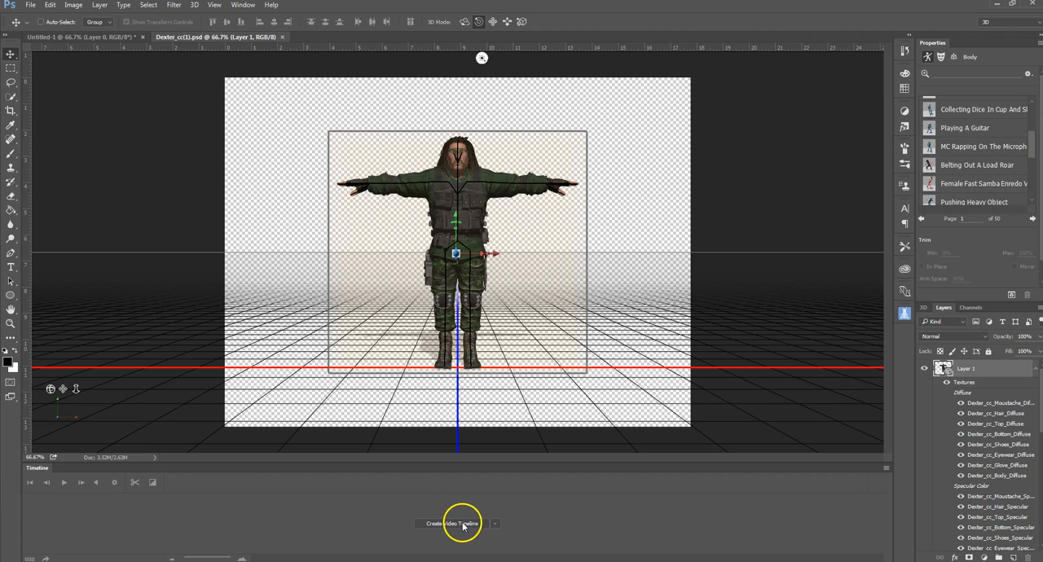
pyautogui.click(494, 523)
pyautogui.click(561, 526)
pyautogui.click(492, 524)
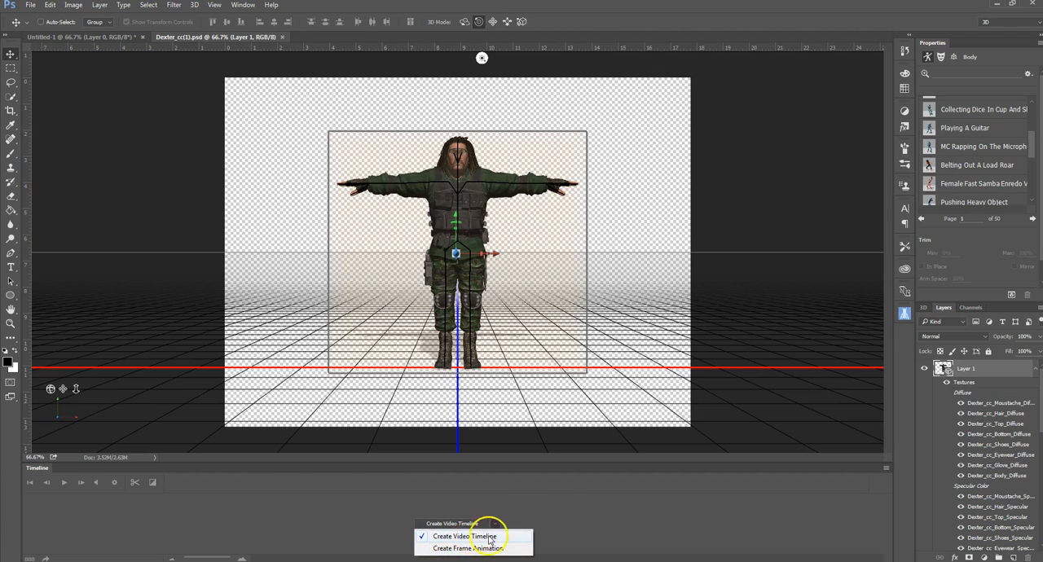
pyautogui.click(561, 492)
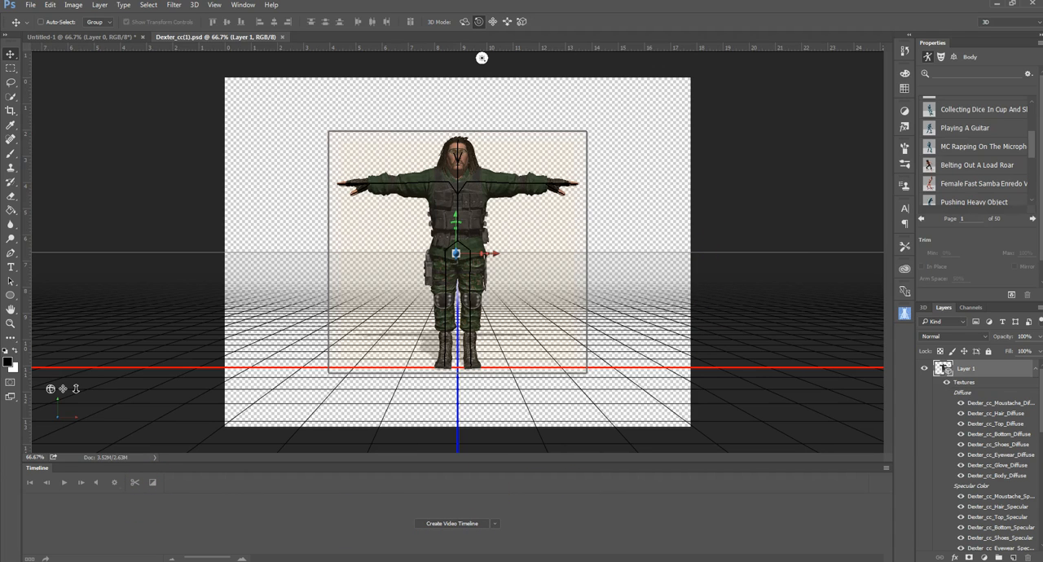
# Step: Apply the Belting Out A Load Roar body animation to the character
pyautogui.scroll(-1, 1035, 149)
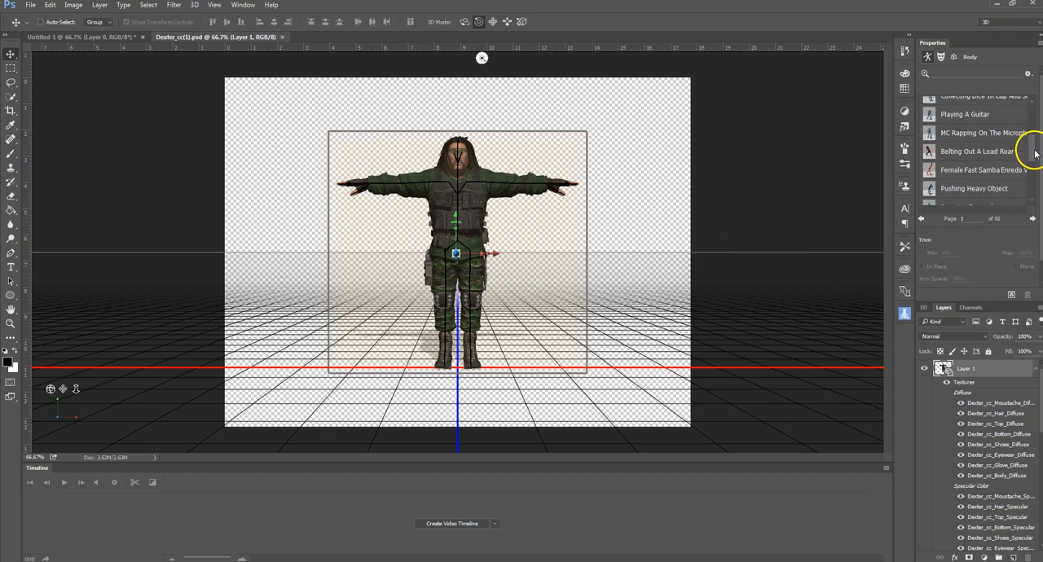
pyautogui.click(929, 149)
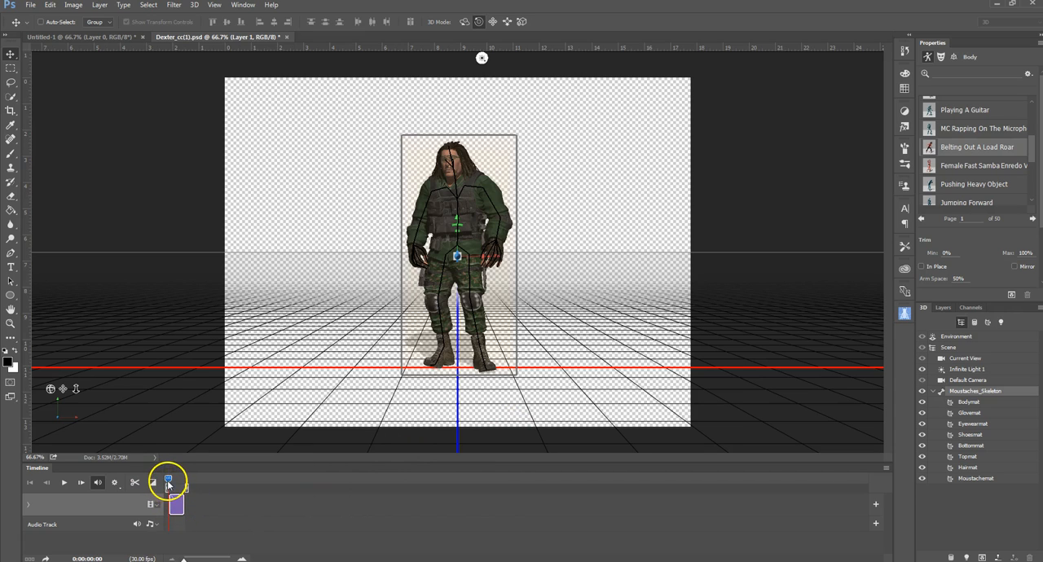
# Step: Scrub through the animation on the enlarged timeline and park the playhead at 0:00:04:15 to choose the character's pose
pyautogui.moveTo(168, 482); pyautogui.dragTo(165, 478)
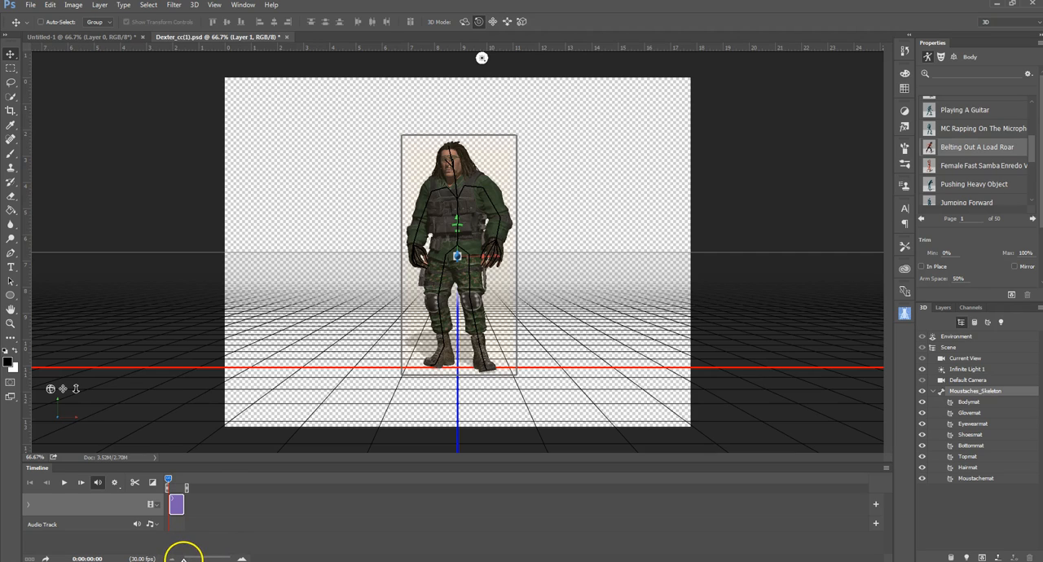
pyautogui.moveTo(187, 558); pyautogui.dragTo(206, 559)
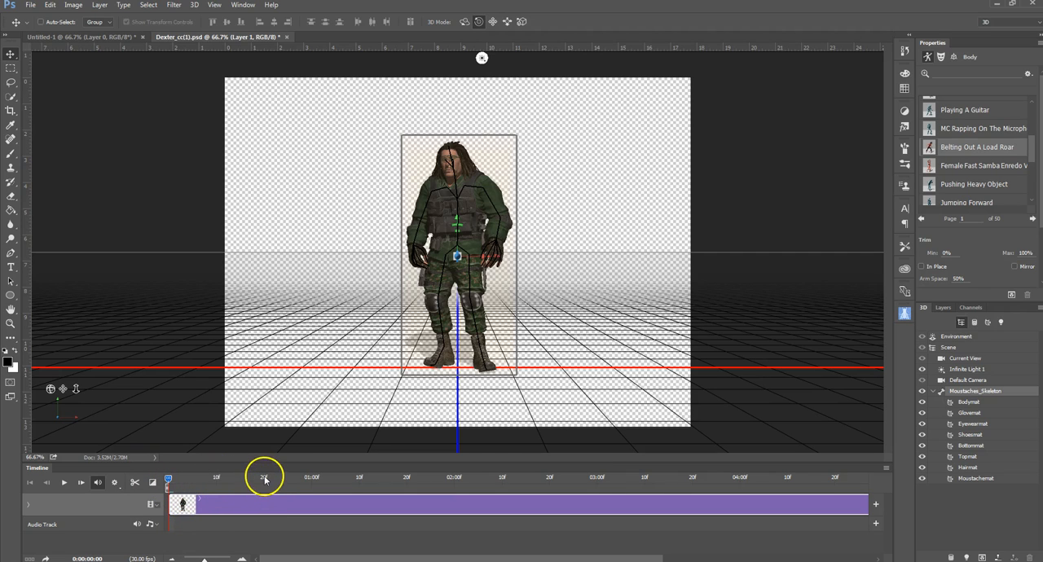
pyautogui.click(314, 478)
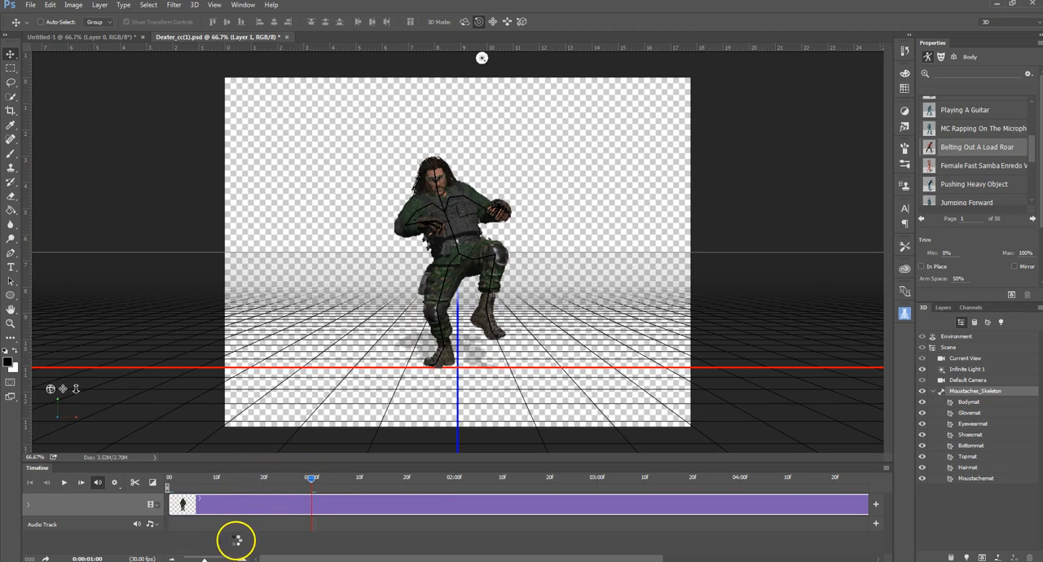
pyautogui.moveTo(310, 485)
pyautogui.mouseDown()
pyautogui.moveTo(293, 481)
pyautogui.moveTo(315, 480)
pyautogui.mouseUp()
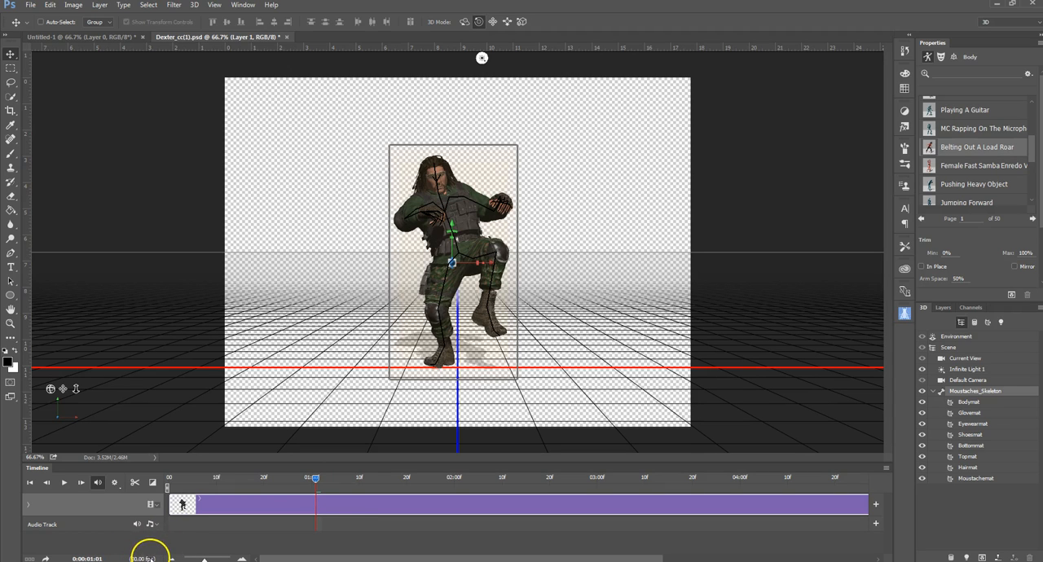
pyautogui.moveTo(315, 482)
pyautogui.mouseDown()
pyautogui.moveTo(167, 482)
pyautogui.moveTo(313, 482)
pyautogui.mouseUp()
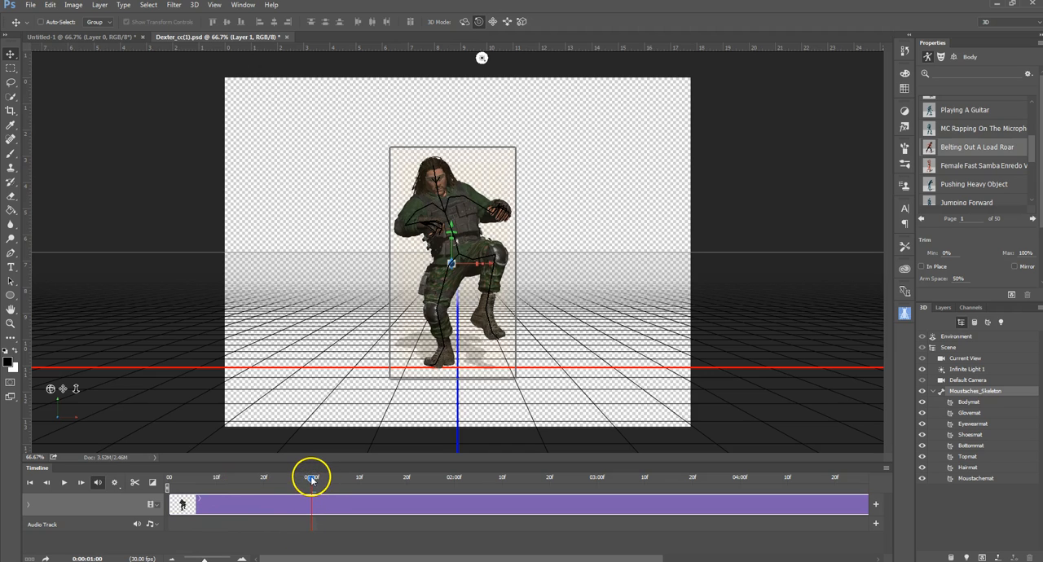
pyautogui.moveTo(312, 481); pyautogui.dragTo(341, 478)
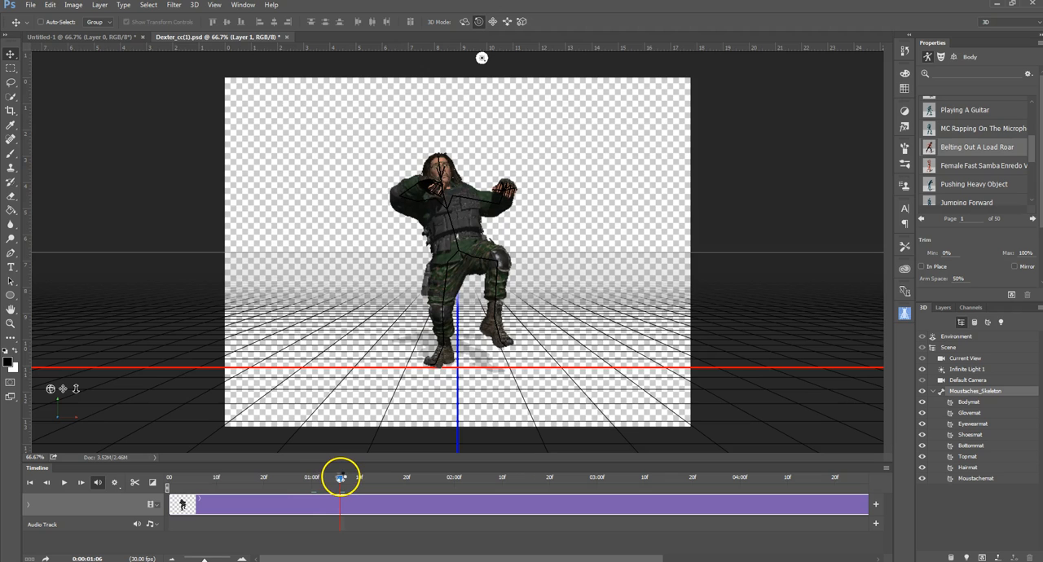
pyautogui.moveTo(339, 483); pyautogui.dragTo(812, 499)
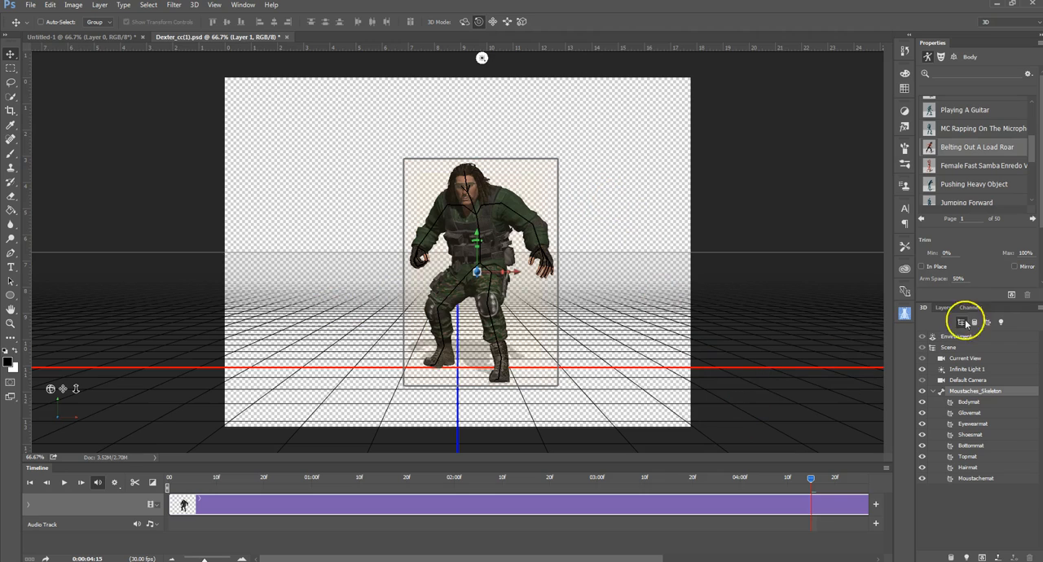
# Step: Look through the body animation presets and both pages of facial expression presets for the character
pyautogui.click(941, 57)
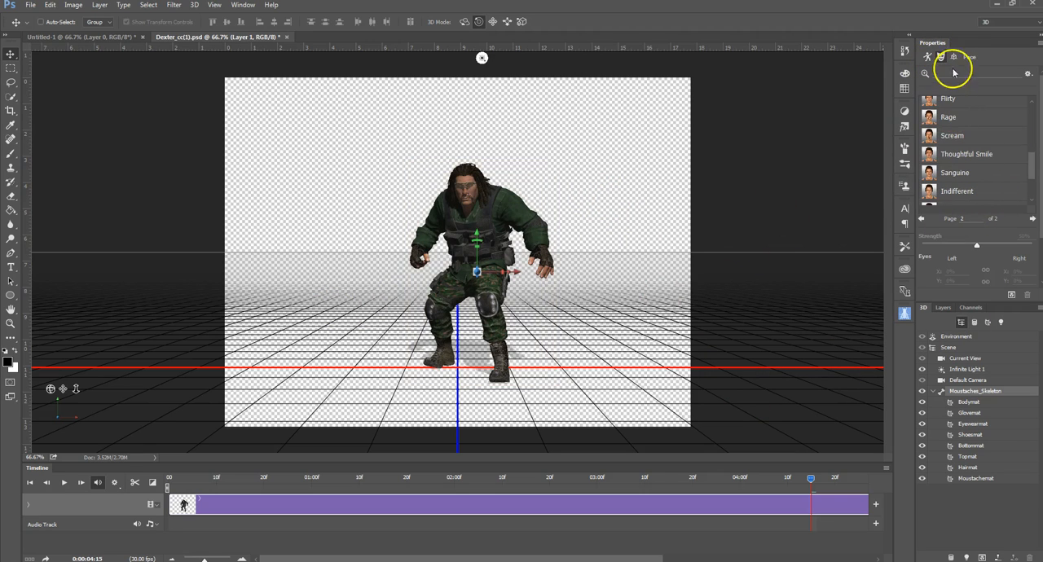
pyautogui.click(926, 60)
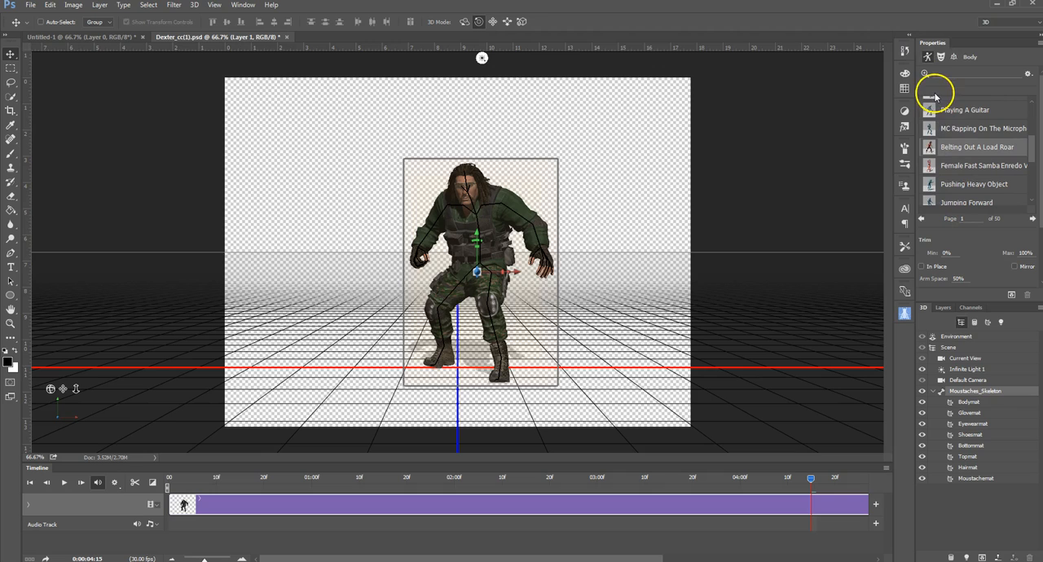
pyautogui.moveTo(1033, 149); pyautogui.dragTo(1033, 112)
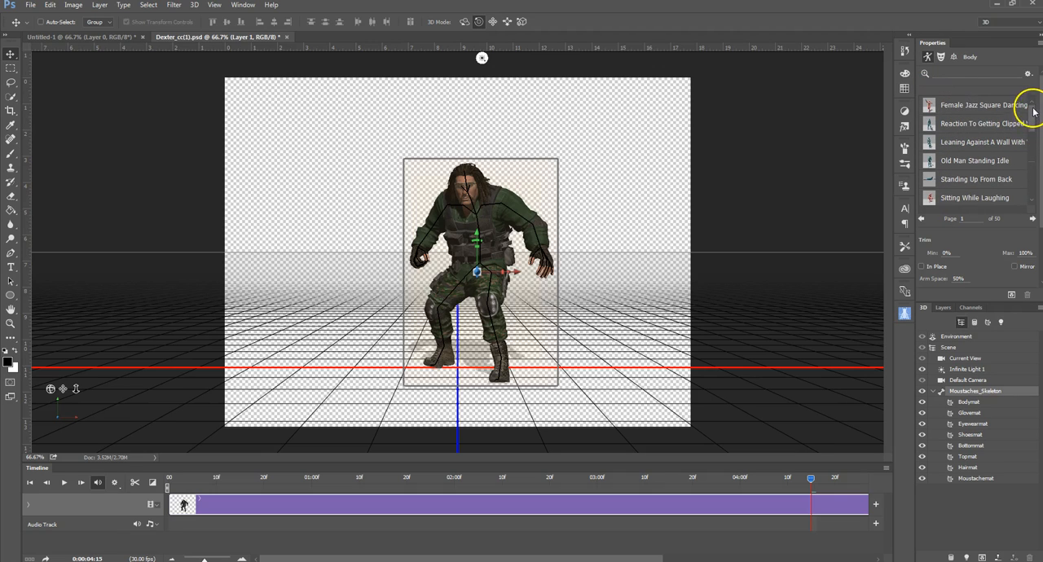
pyautogui.click(941, 56)
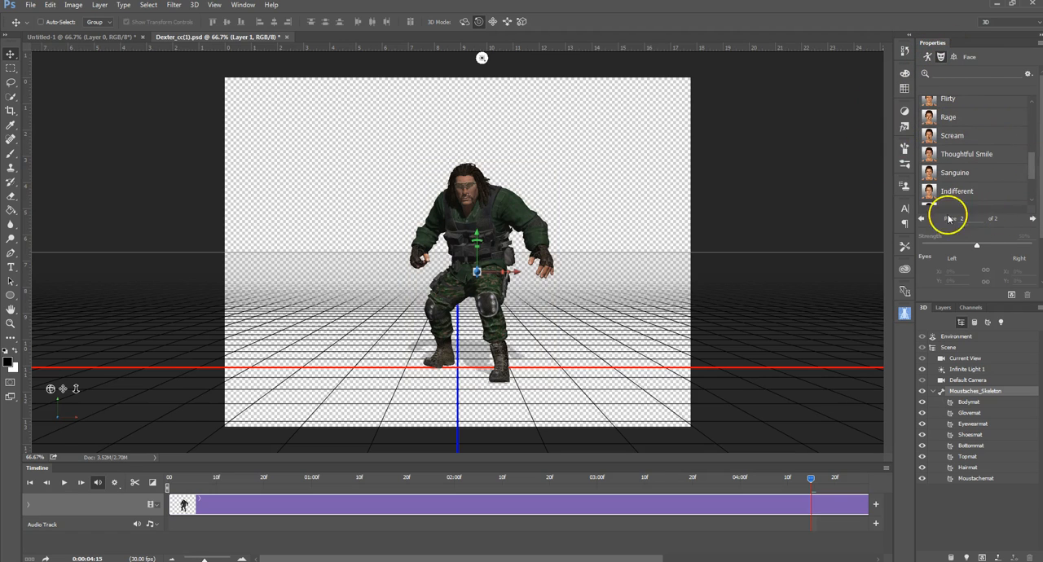
pyautogui.click(921, 219)
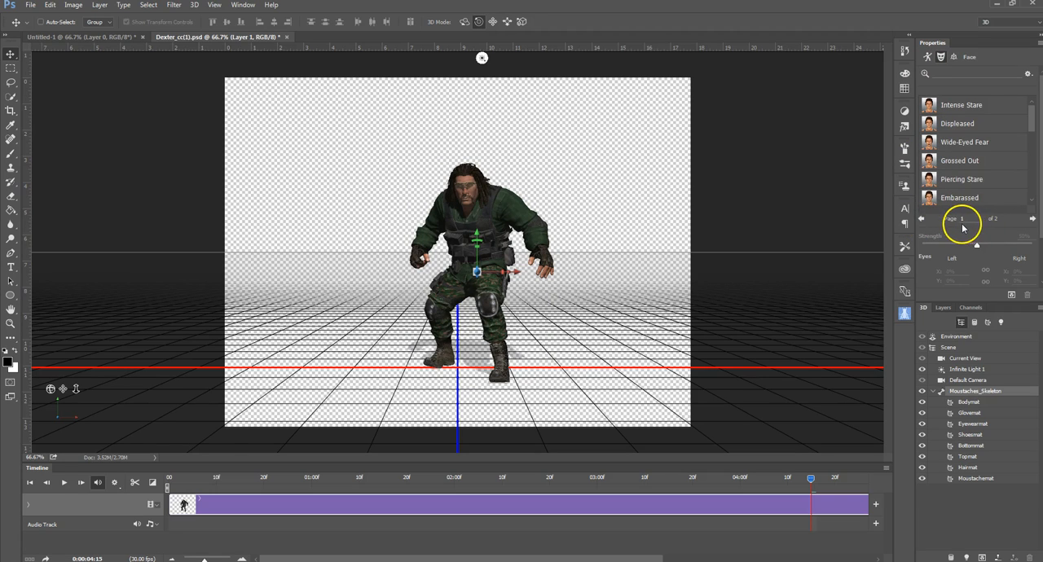
pyautogui.moveTo(1031, 122); pyautogui.dragTo(1032, 207)
pyautogui.moveTo(1034, 192); pyautogui.dragTo(1032, 110)
pyautogui.click(1031, 220)
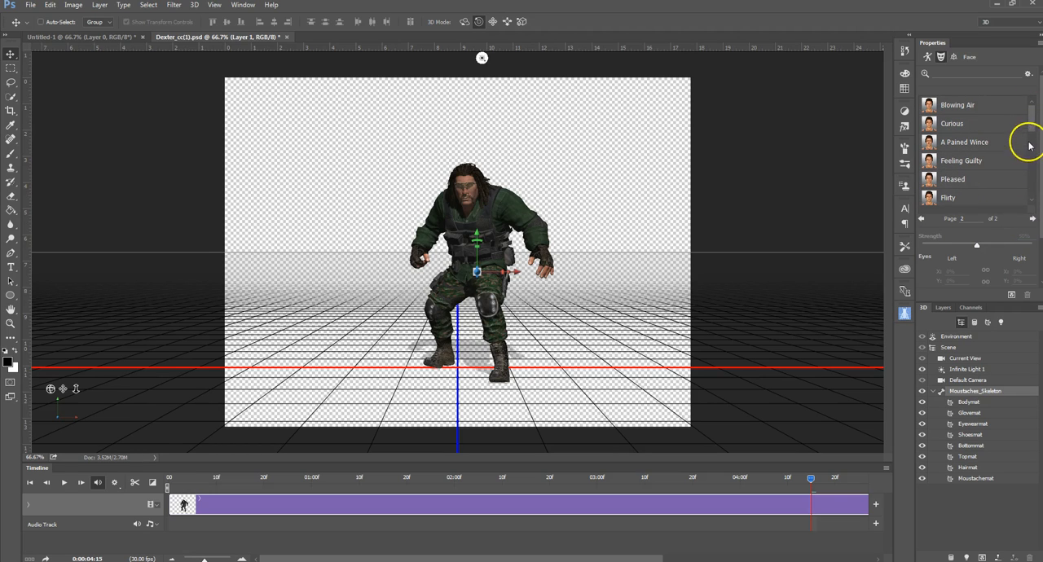
pyautogui.moveTo(1032, 130); pyautogui.dragTo(1036, 167)
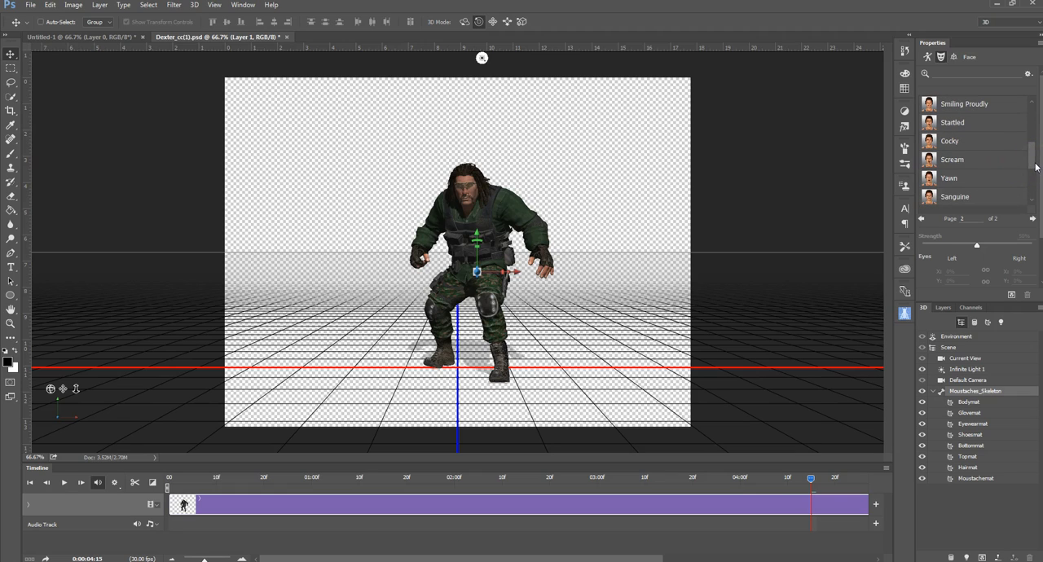
# Step: Try the Cocky, Startled, Flirty and A Pained Wince facial expressions on the character
pyautogui.scroll(5, 507, 163)
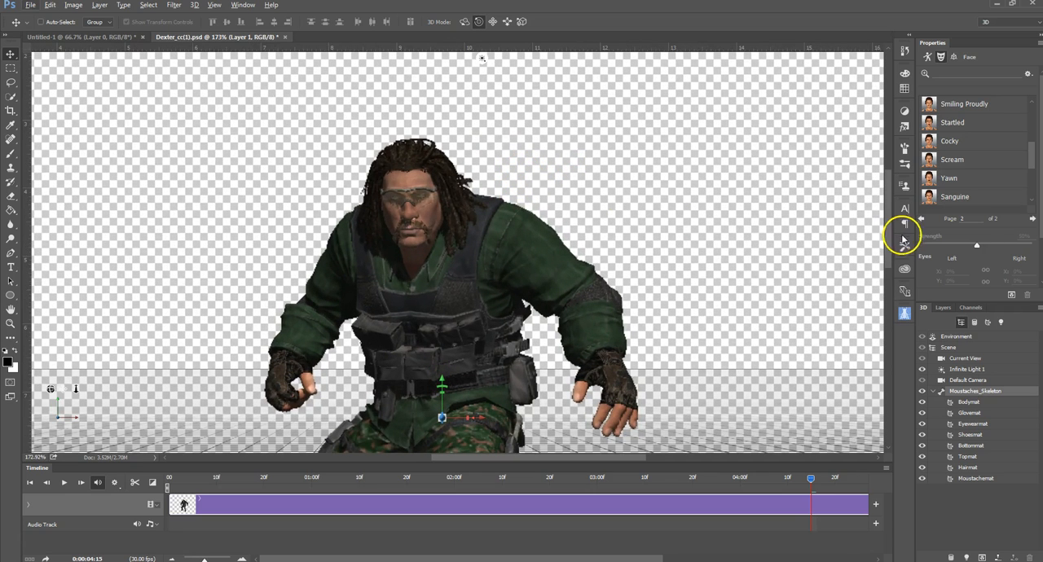
pyautogui.click(937, 141)
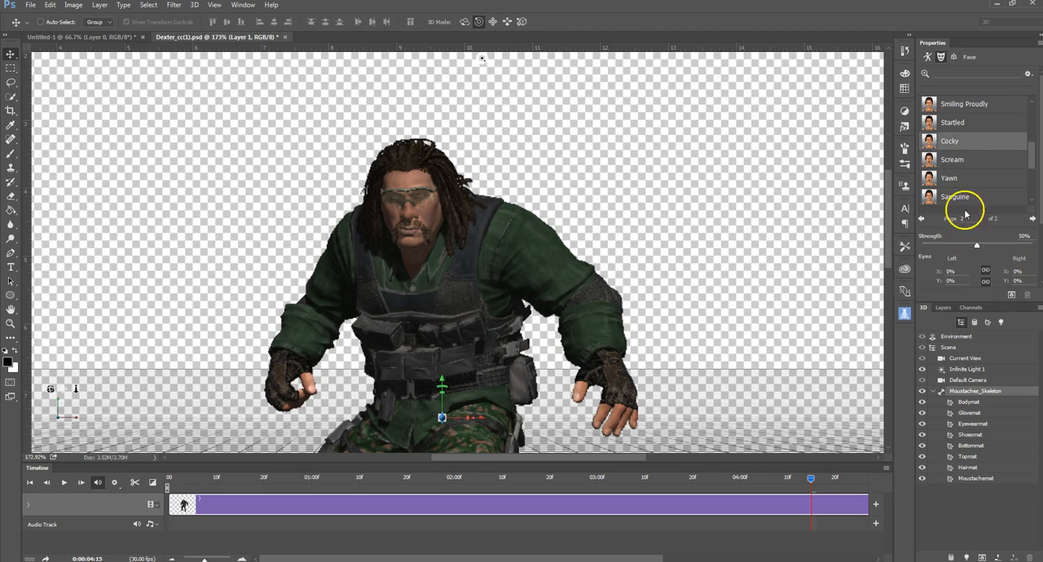
pyautogui.click(952, 126)
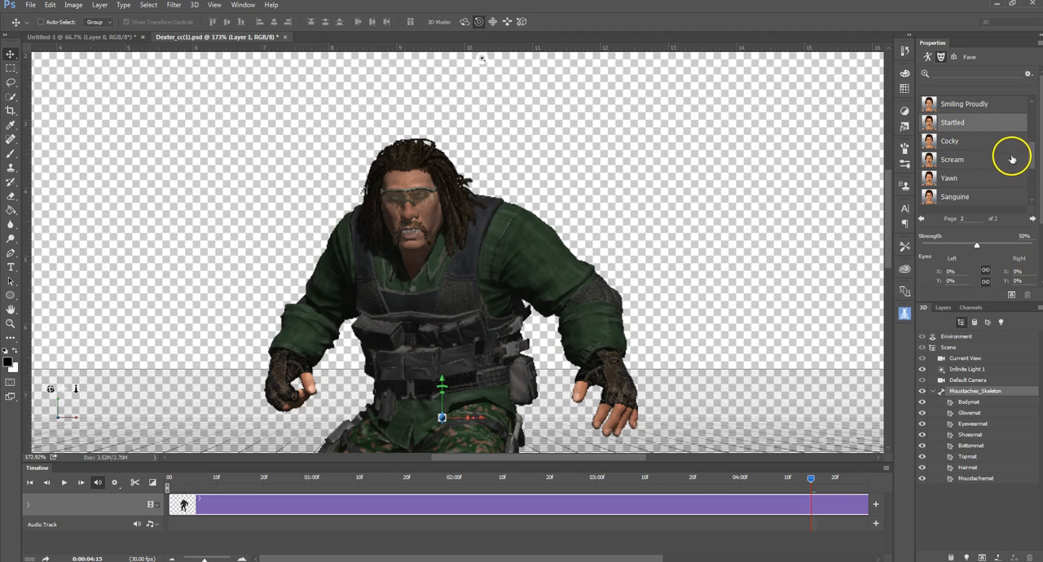
pyautogui.moveTo(1035, 164); pyautogui.dragTo(1038, 130)
pyautogui.click(947, 181)
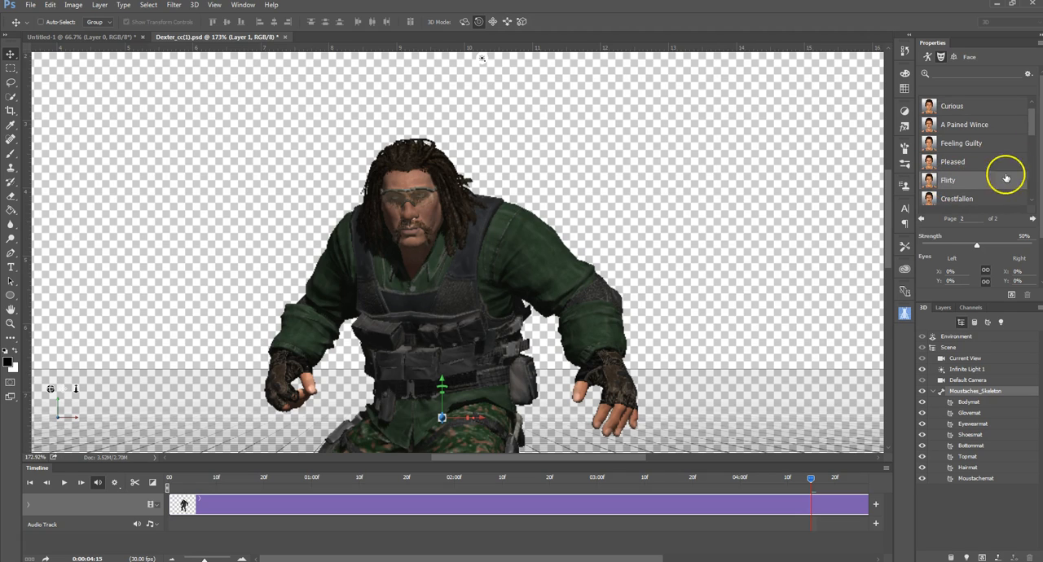
pyautogui.moveTo(1034, 130); pyautogui.dragTo(1035, 125)
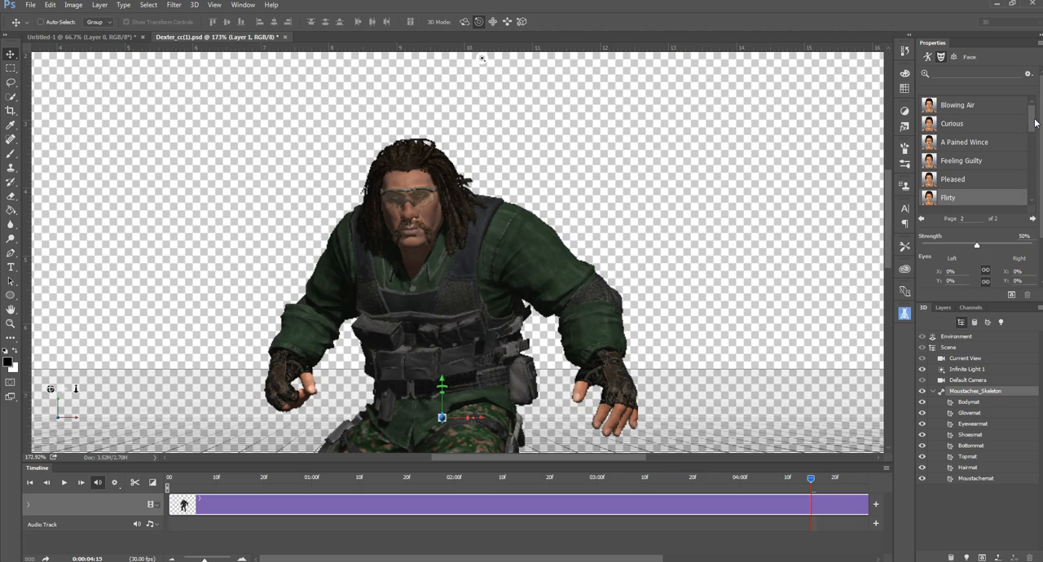
pyautogui.click(946, 142)
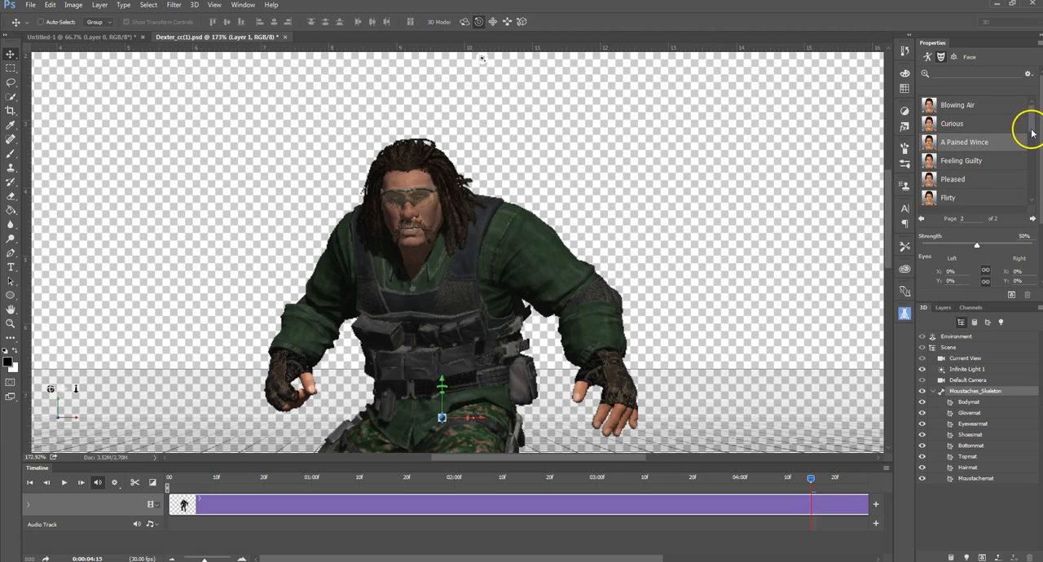
# Step: Apply the Scream facial expression to the character
pyautogui.moveTo(1033, 130); pyautogui.dragTo(1034, 177)
pyautogui.click(951, 123)
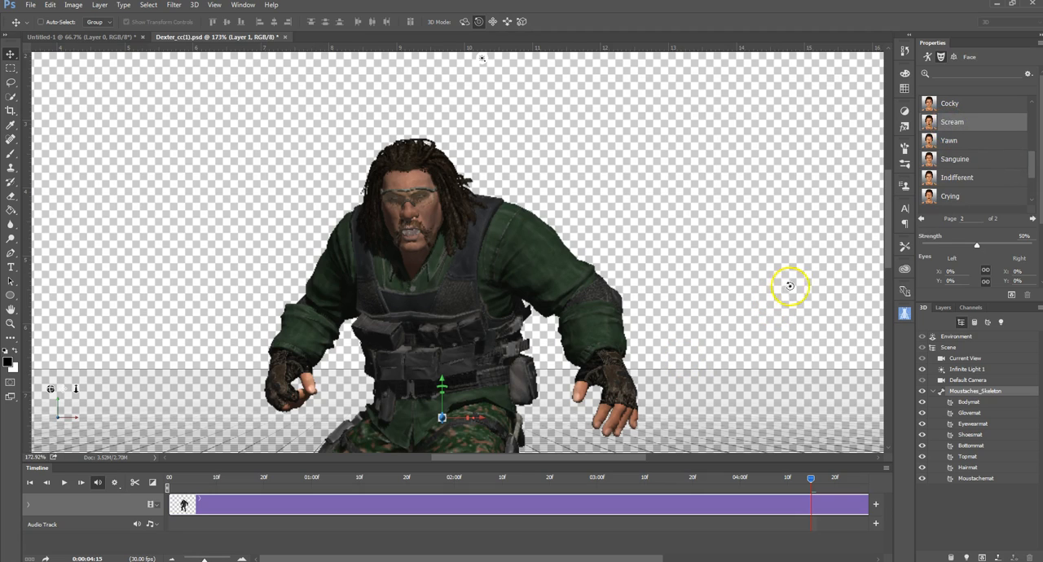
# Step: Turn off the shadow cast by Infinite Light 1 in the 3D scene
pyautogui.moveTo(890, 247); pyautogui.dragTo(892, 300)
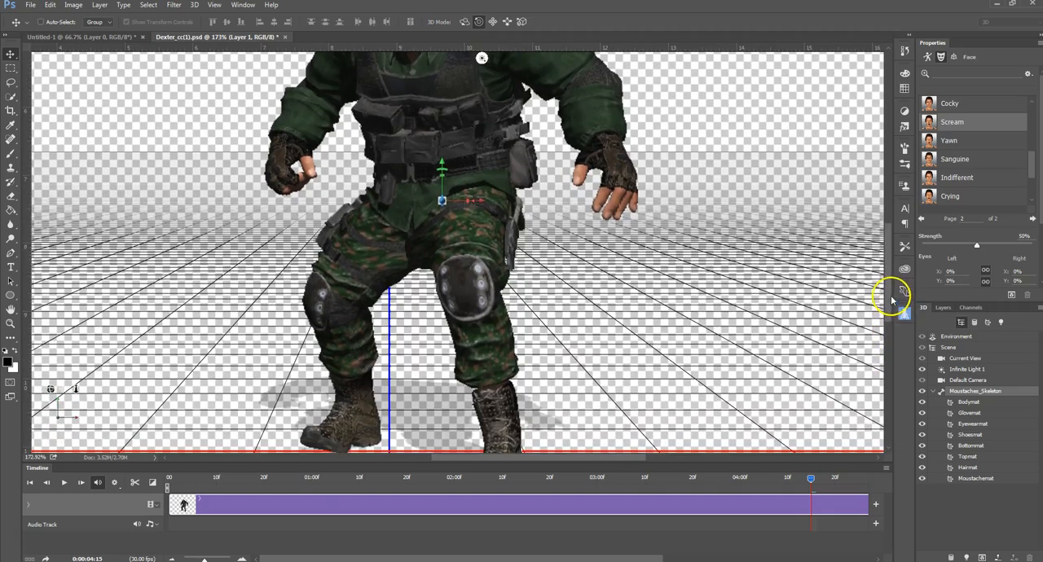
pyautogui.scroll(-4, 712, 309)
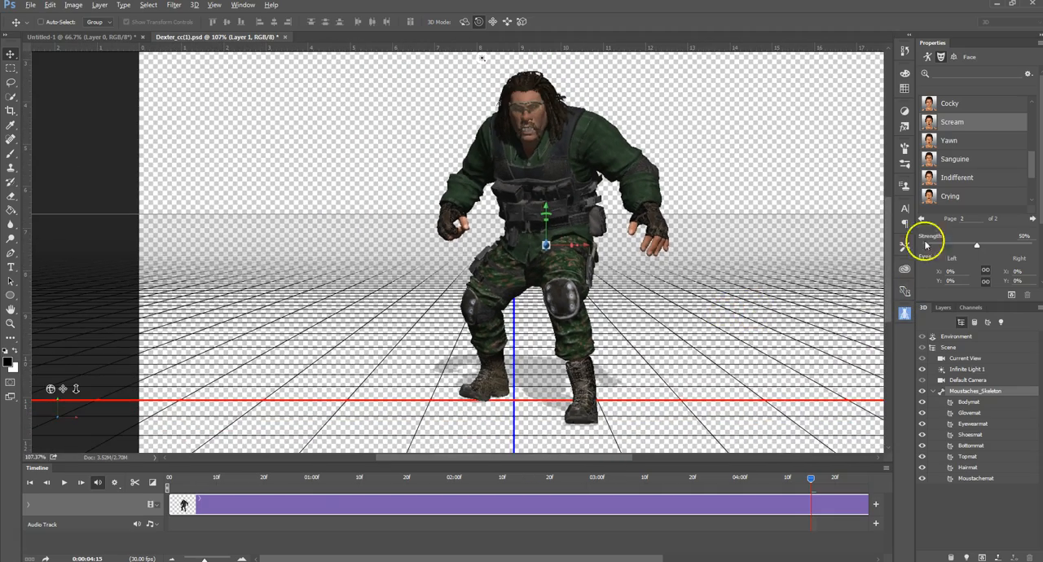
pyautogui.moveTo(891, 221); pyautogui.dragTo(892, 225)
pyautogui.scroll(-2, 677, 296)
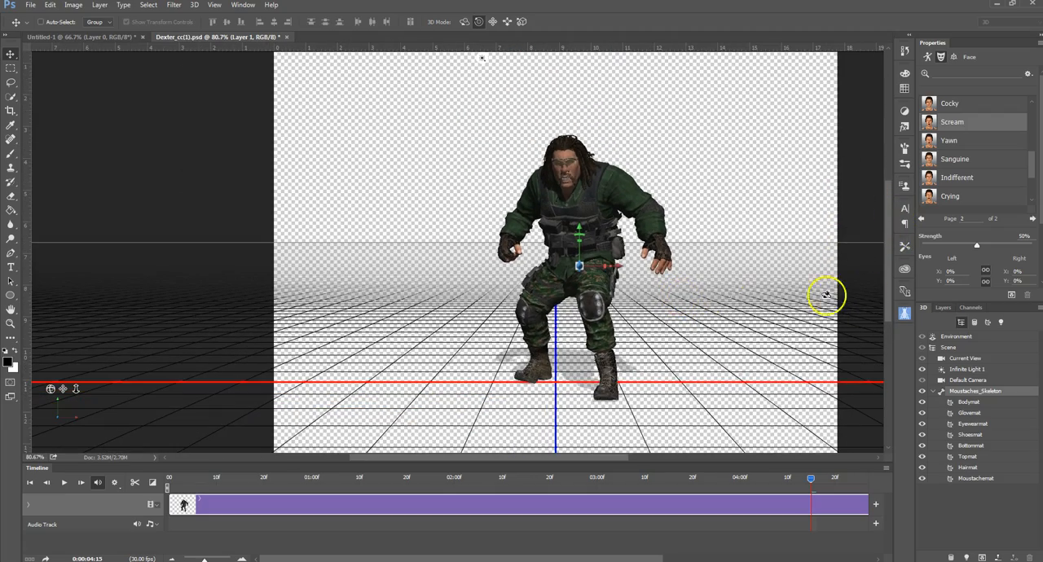
pyautogui.moveTo(889, 275); pyautogui.dragTo(888, 262)
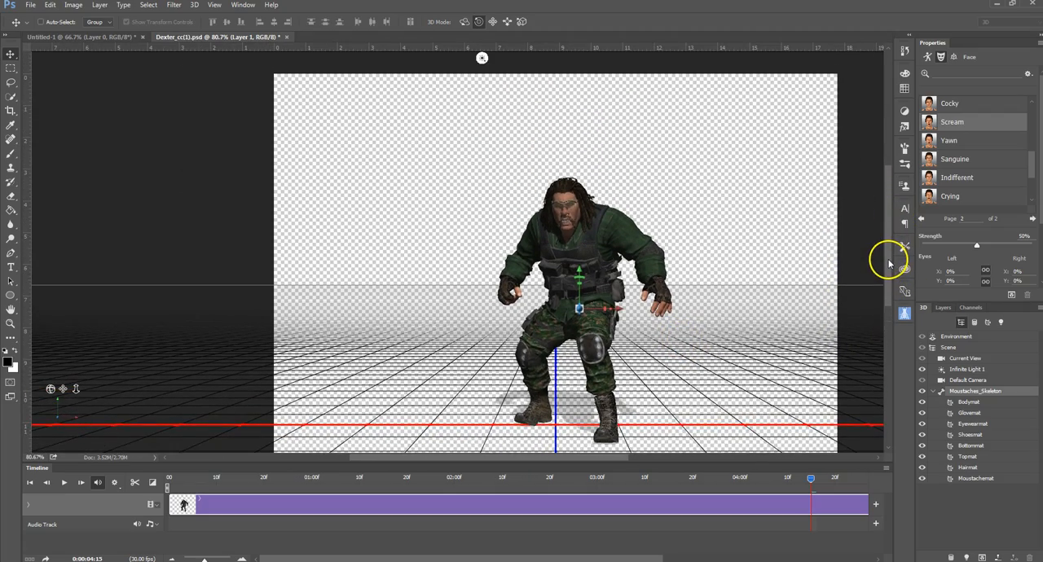
pyautogui.click(957, 370)
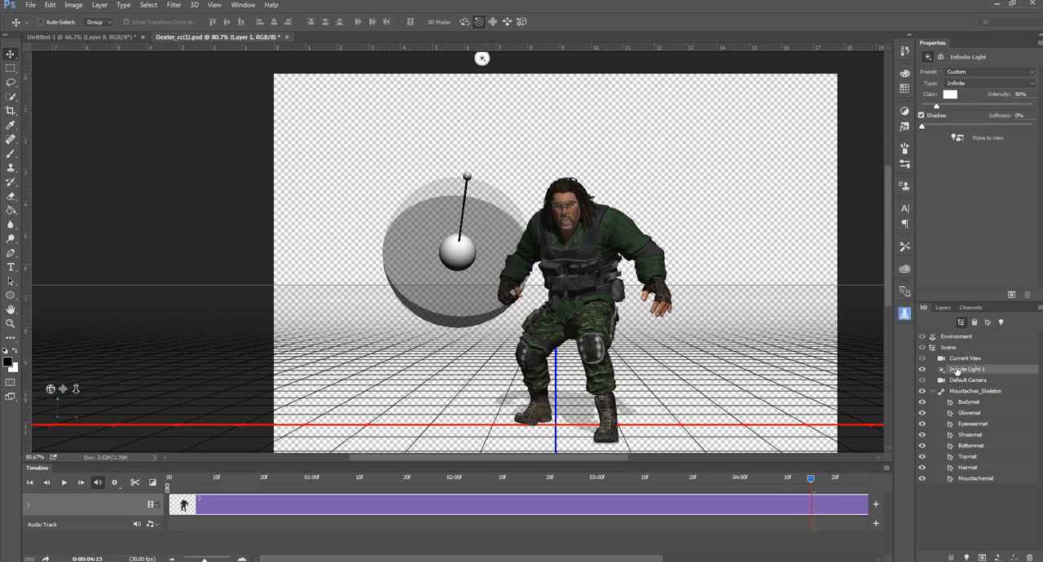
pyautogui.click(922, 116)
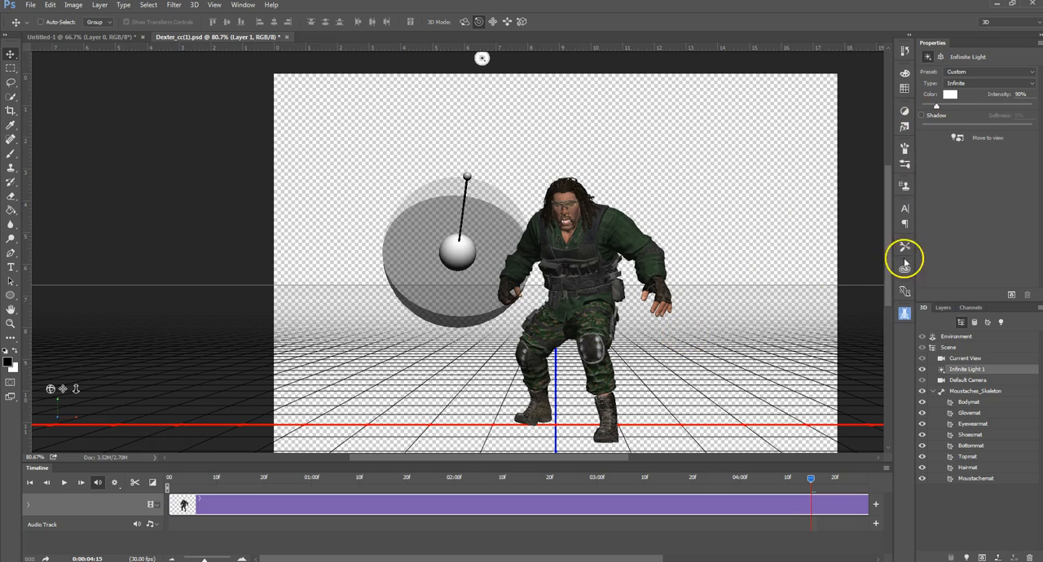
# Step: Select the character's skeleton and move the whole character slightly left and down on the canvas
pyautogui.click(961, 391)
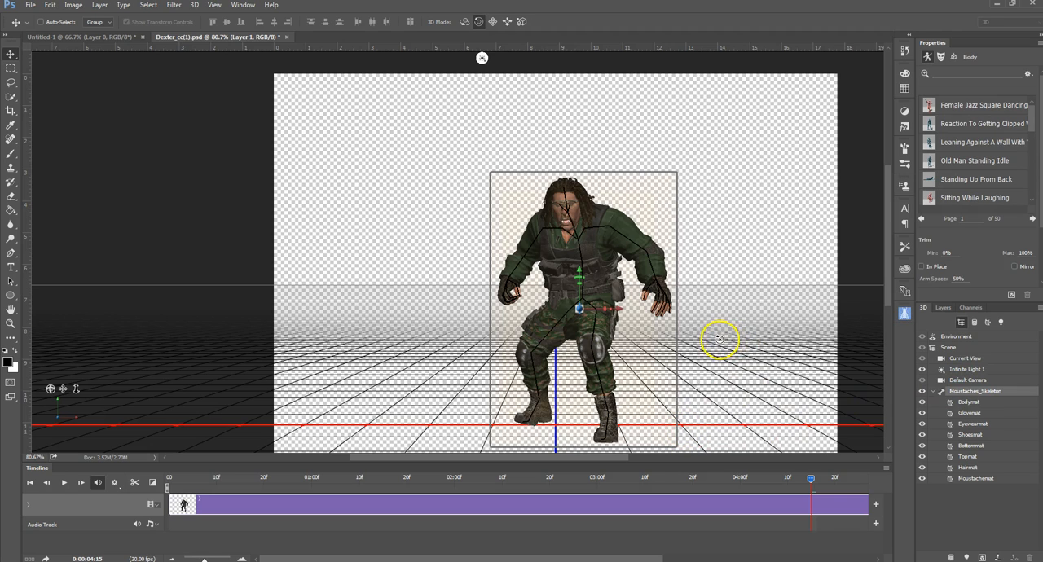
pyautogui.click(653, 215)
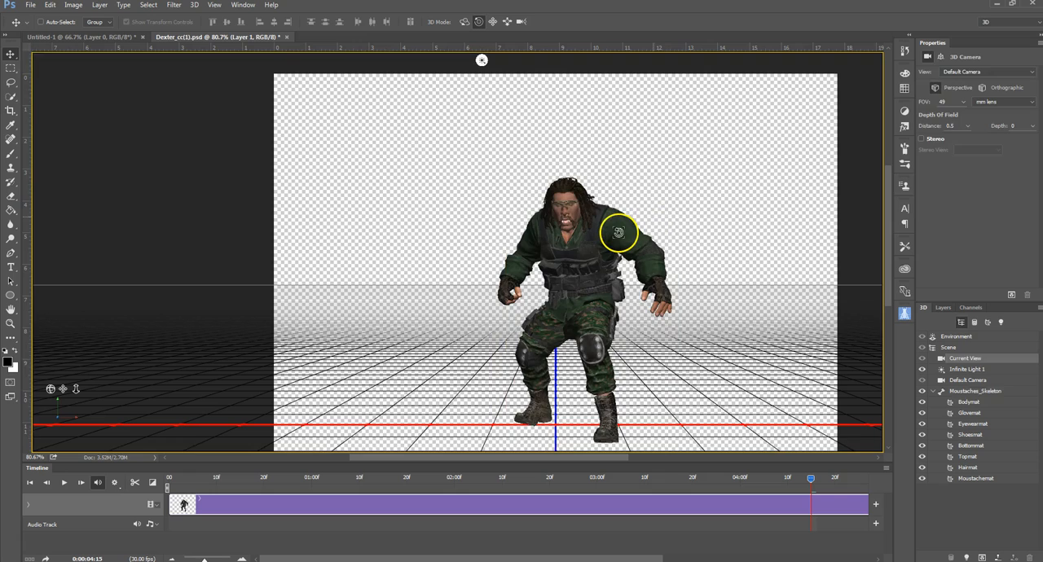
pyautogui.click(619, 233)
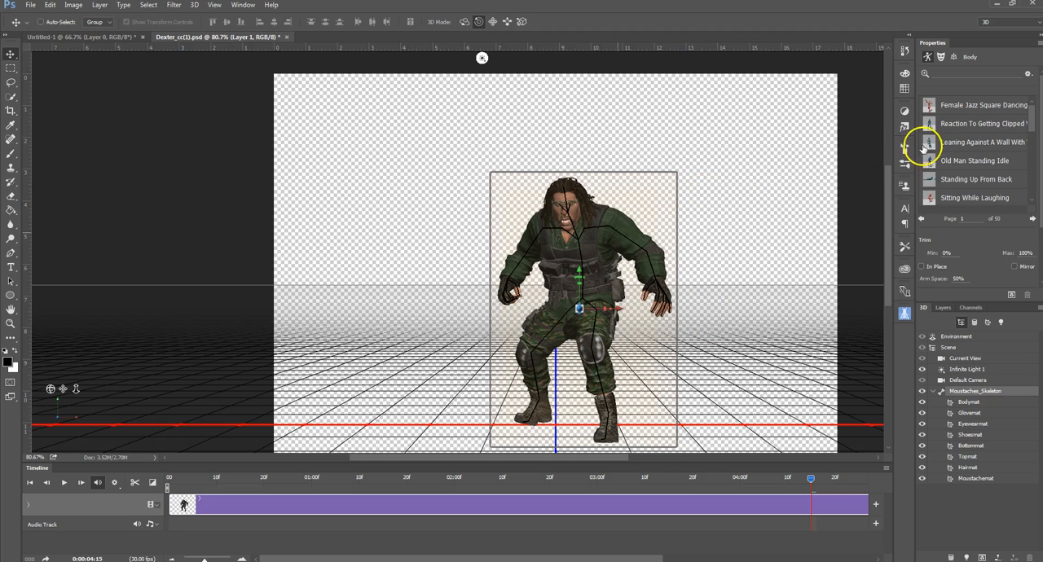
pyautogui.scroll(-2, 1033, 126)
pyautogui.scroll(1, 1033, 128)
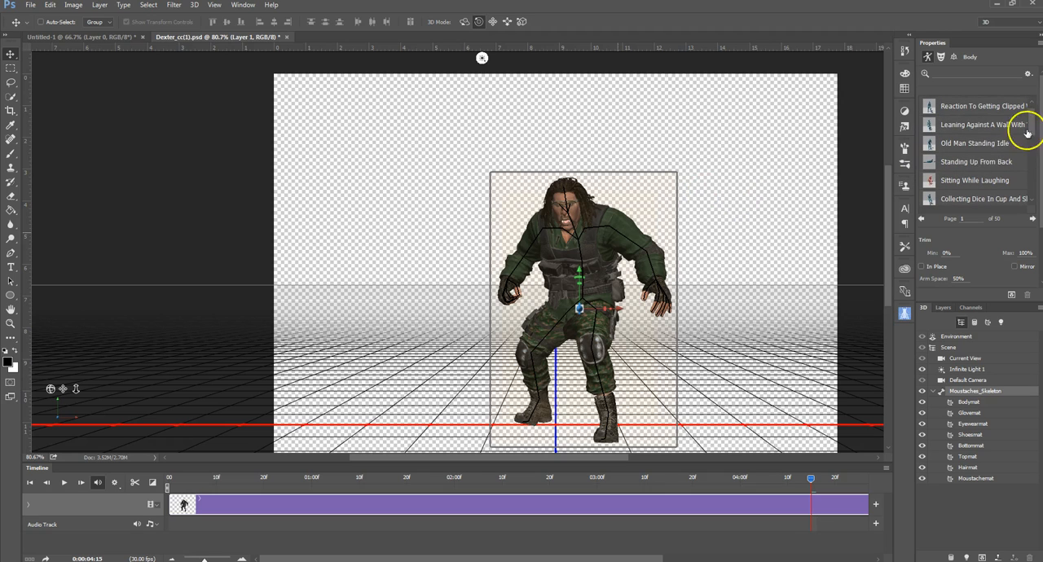
pyautogui.click(634, 204)
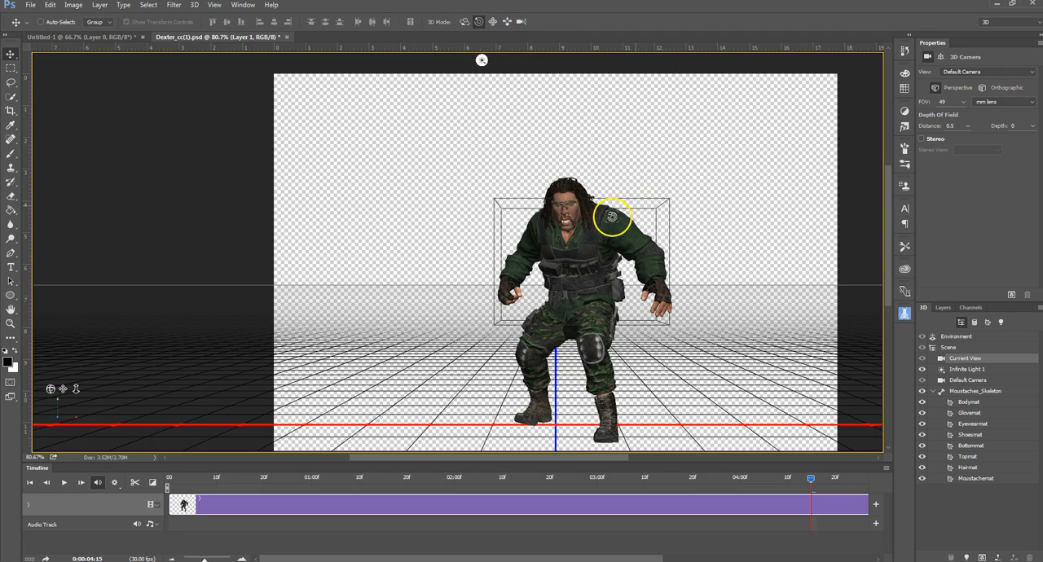
pyautogui.click(611, 219)
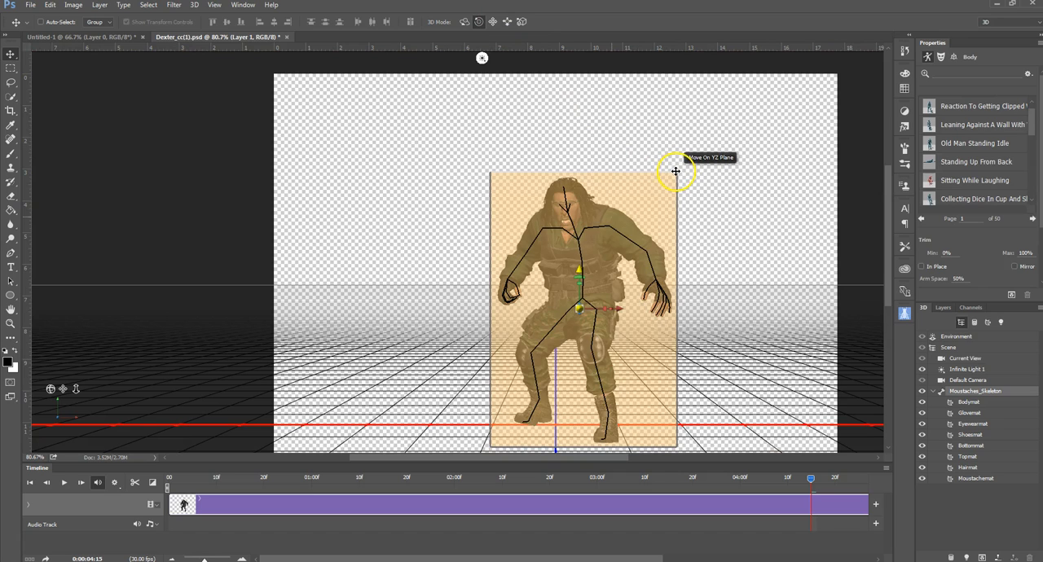
pyautogui.moveTo(675, 171); pyautogui.dragTo(662, 180)
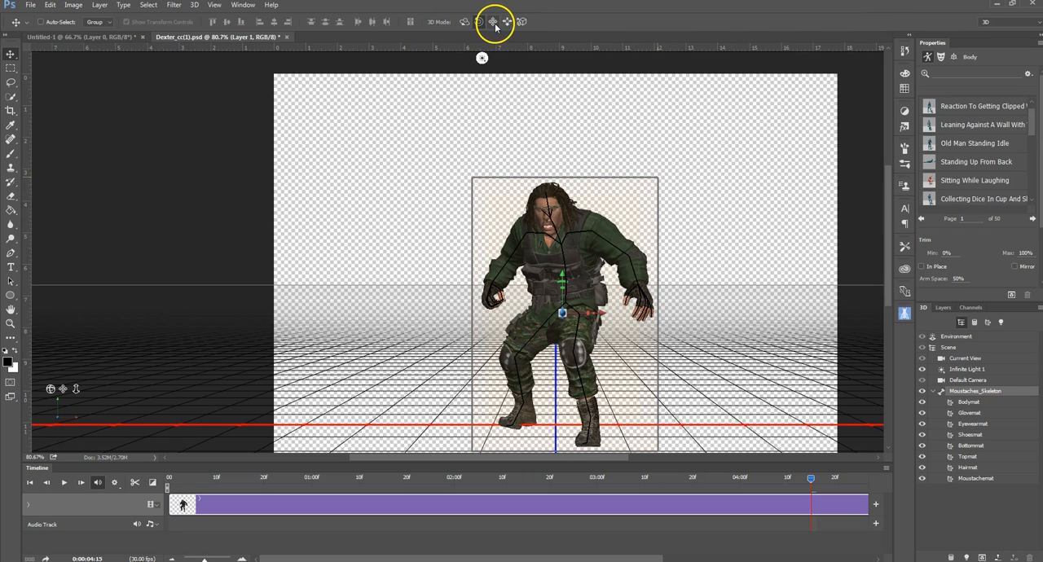
# Step: Scale the character down uniformly to about two thirds of its size
pyautogui.moveTo(568, 310); pyautogui.dragTo(518, 352)
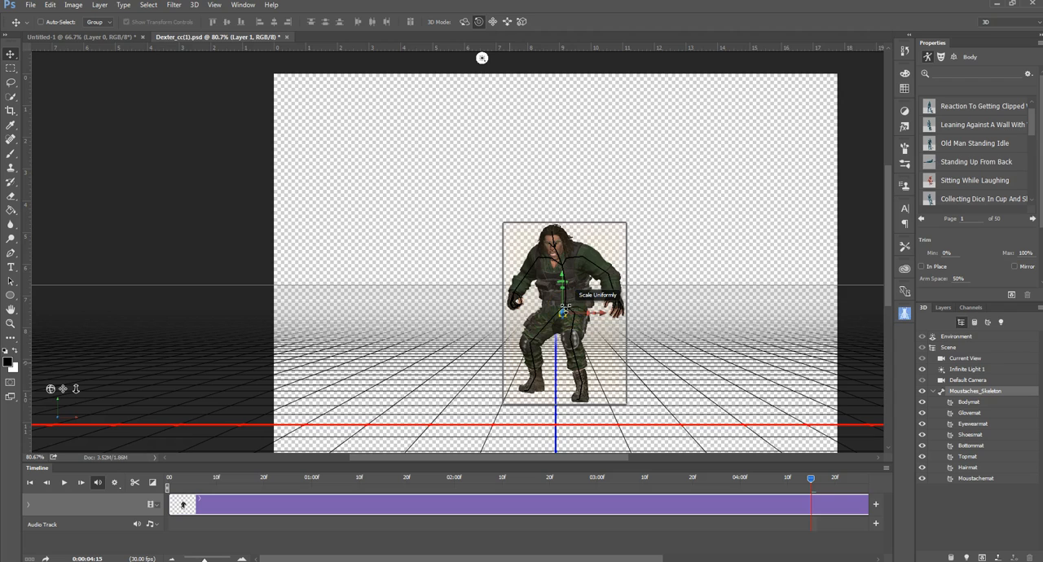
pyautogui.click(582, 254)
pyautogui.moveTo(579, 258); pyautogui.dragTo(575, 258)
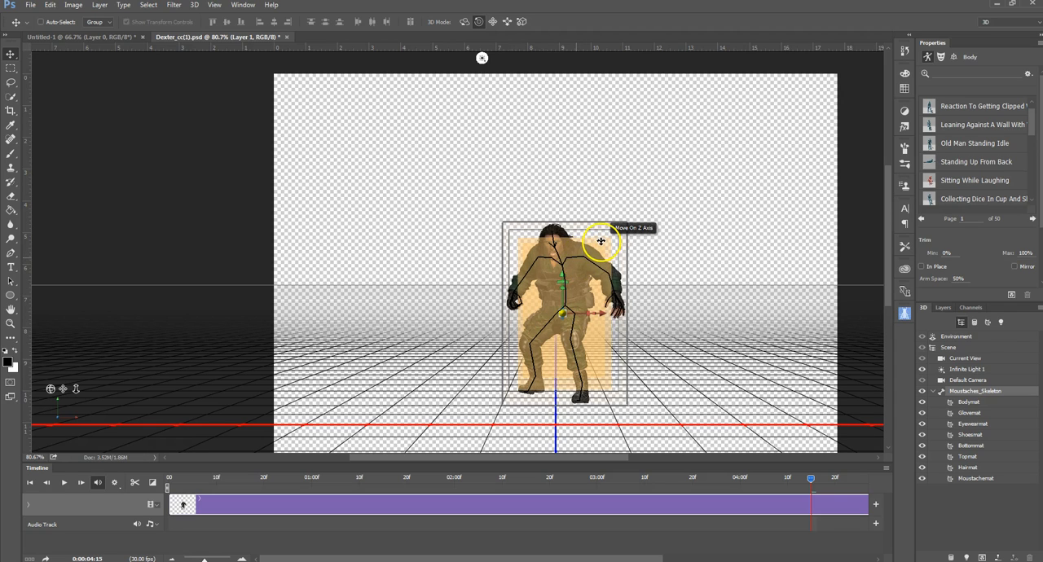
# Step: Switch to the 3D drag mode, lower the character until its feet reach the red ground line, and deselect it
pyautogui.click(492, 21)
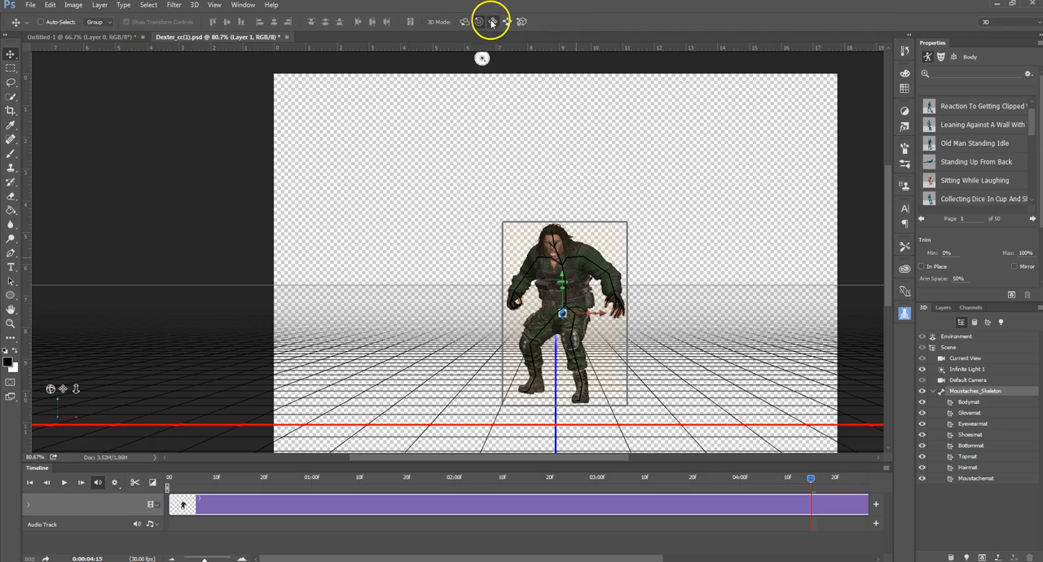
pyautogui.click(586, 240)
pyautogui.click(592, 259)
pyautogui.moveTo(577, 277)
pyautogui.mouseDown()
pyautogui.moveTo(575, 251)
pyautogui.moveTo(562, 316)
pyautogui.moveTo(621, 293)
pyautogui.moveTo(525, 295)
pyautogui.moveTo(599, 281)
pyautogui.moveTo(581, 234)
pyautogui.moveTo(574, 268)
pyautogui.mouseUp()
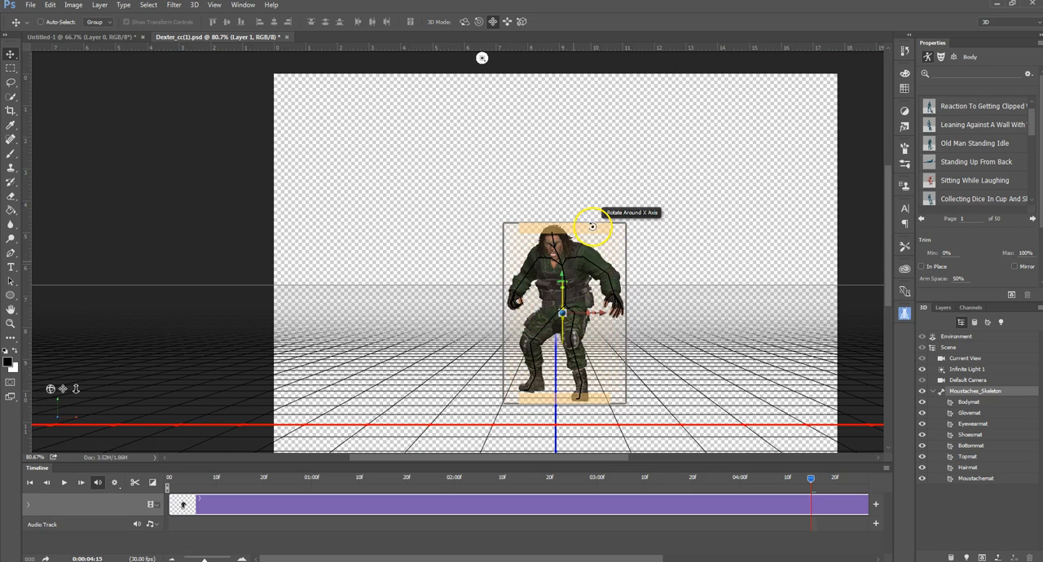
pyautogui.moveTo(674, 265); pyautogui.dragTo(671, 291)
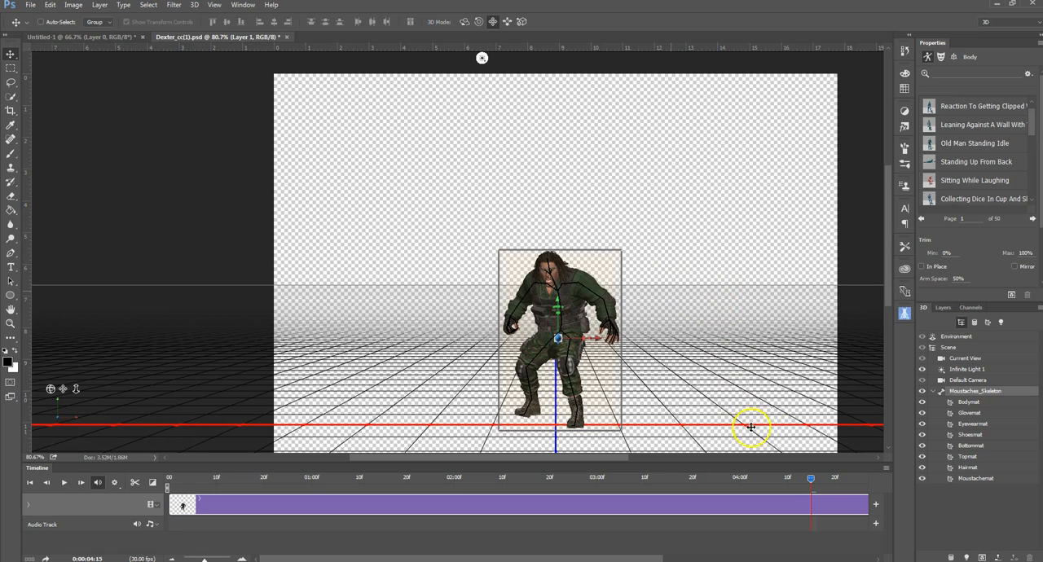
pyautogui.click(754, 326)
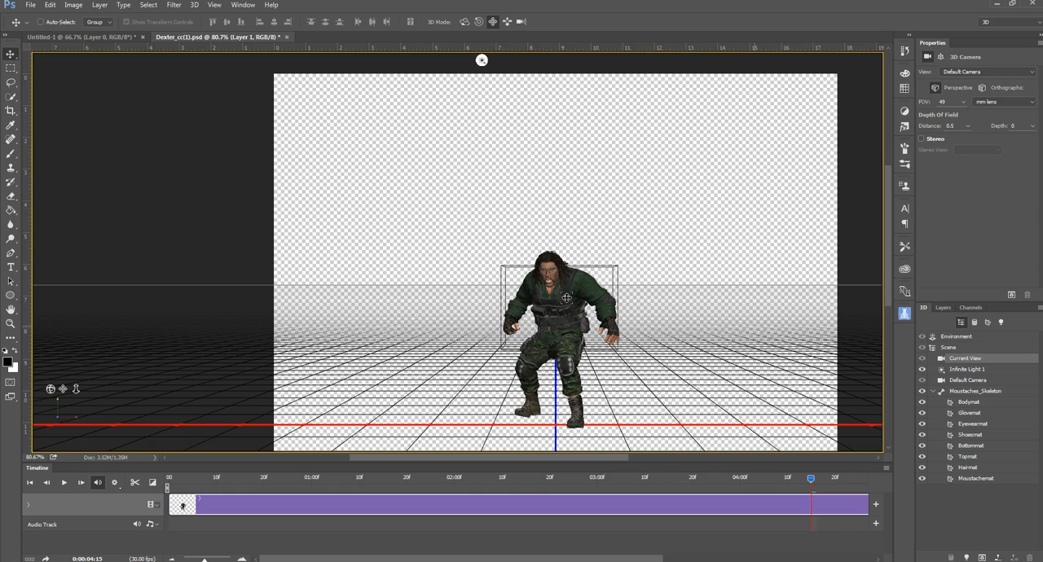
# Step: Examine the character's Bodymat, Glovemat, Eyewearmat, Shoesmat and Bottommat materials, looking closely at the shoes
pyautogui.click(969, 402)
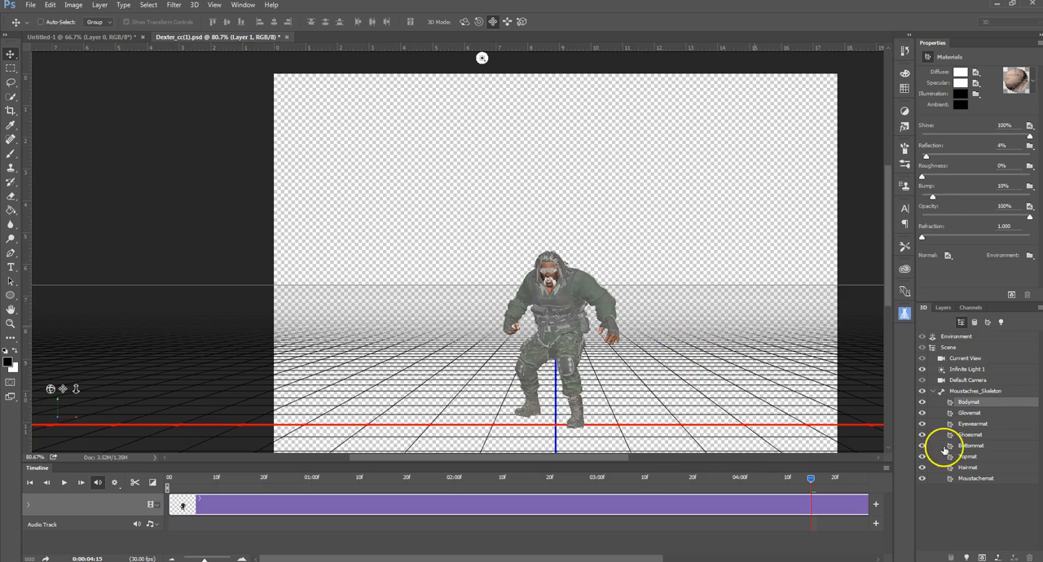
pyautogui.click(969, 414)
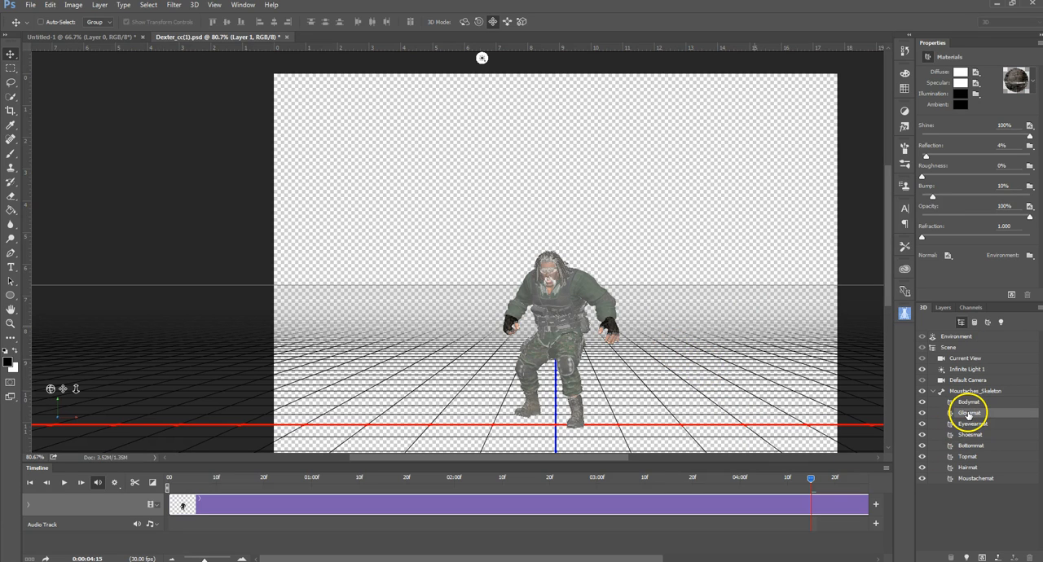
pyautogui.click(970, 423)
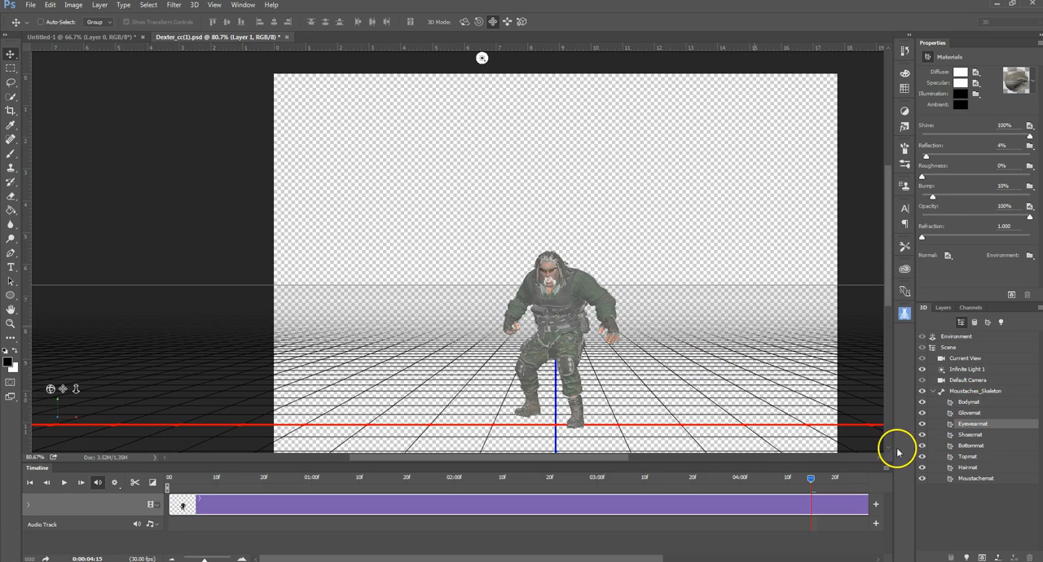
pyautogui.click(969, 434)
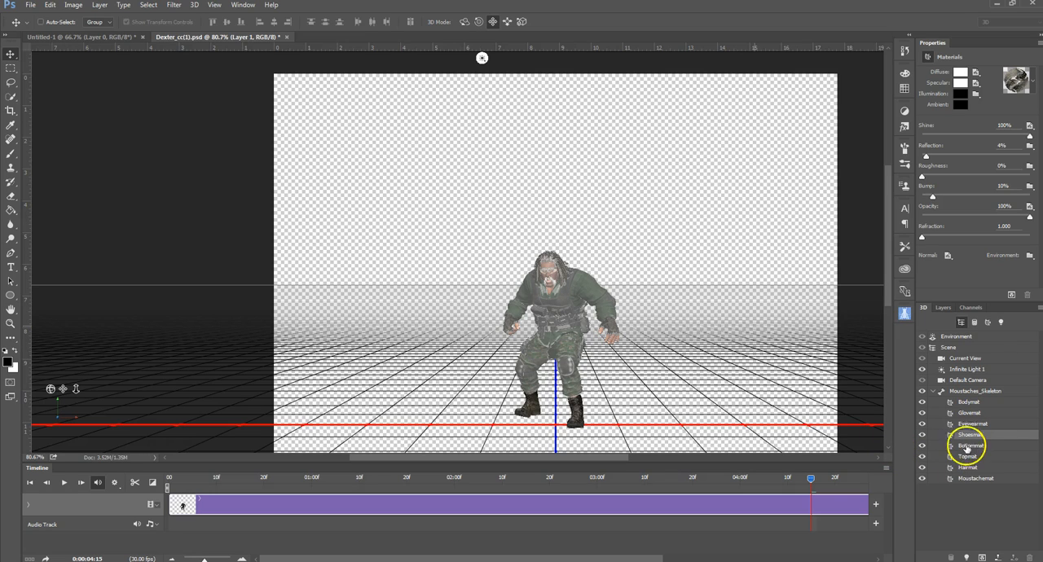
pyautogui.click(969, 446)
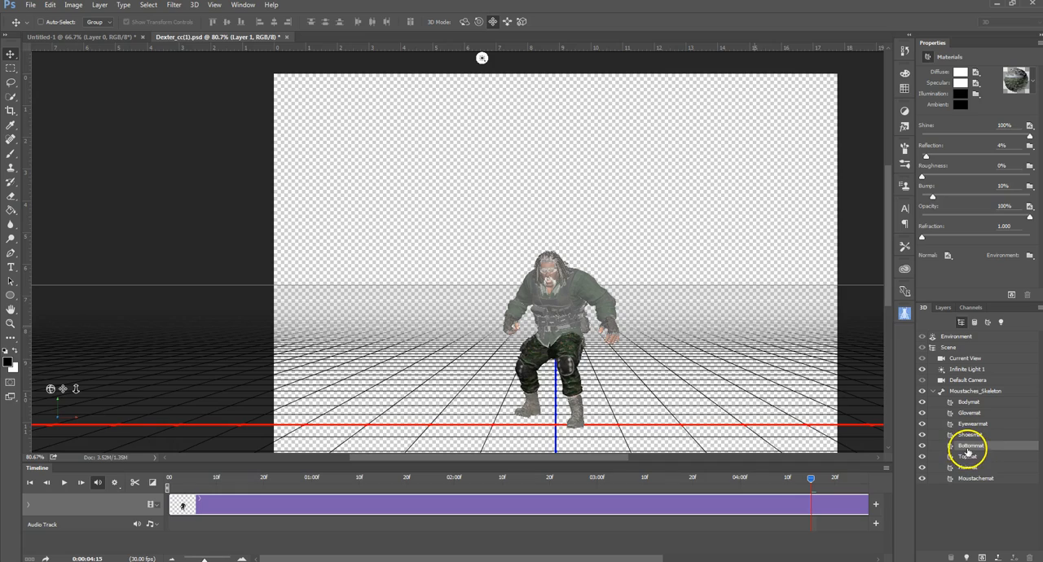
pyautogui.click(969, 435)
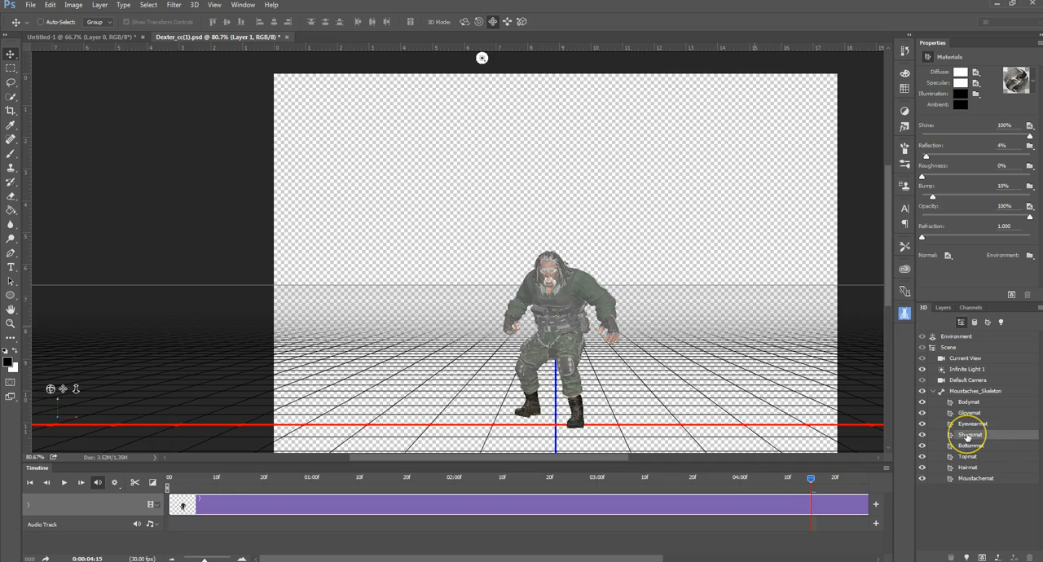
pyautogui.scroll(6, 656, 444)
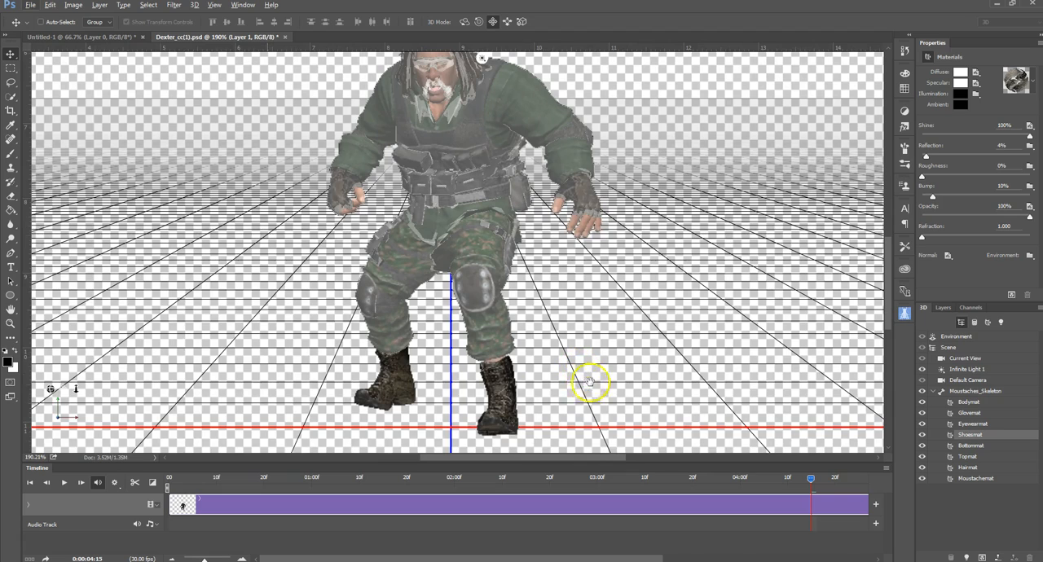
pyautogui.moveTo(570, 396); pyautogui.dragTo(551, 294)
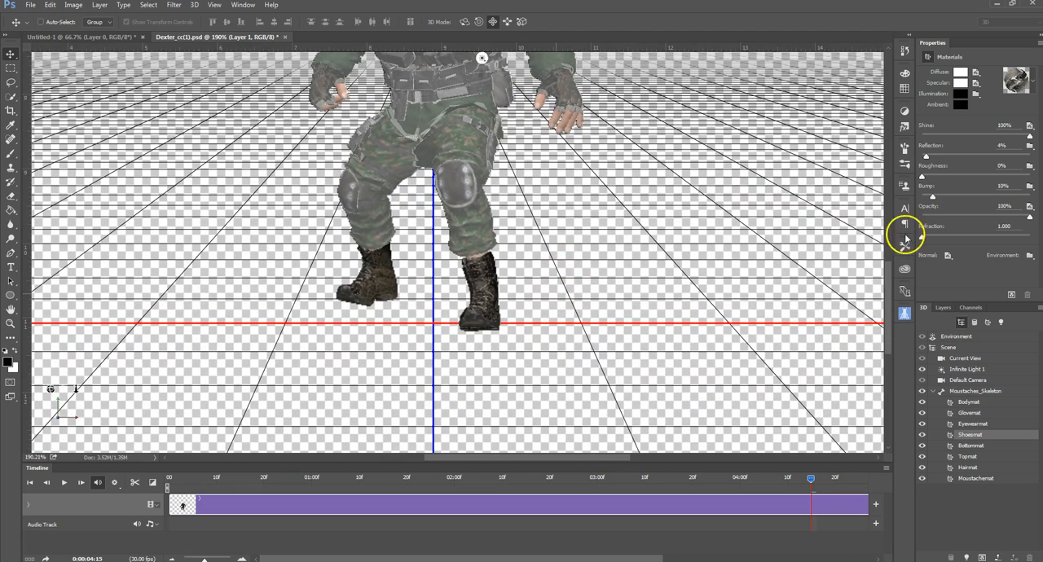
# Step: Go through the character's materials from Moustachemat up to Bodymat to see which part each covers, ending on Moustaches_Skeleton
pyautogui.click(968, 481)
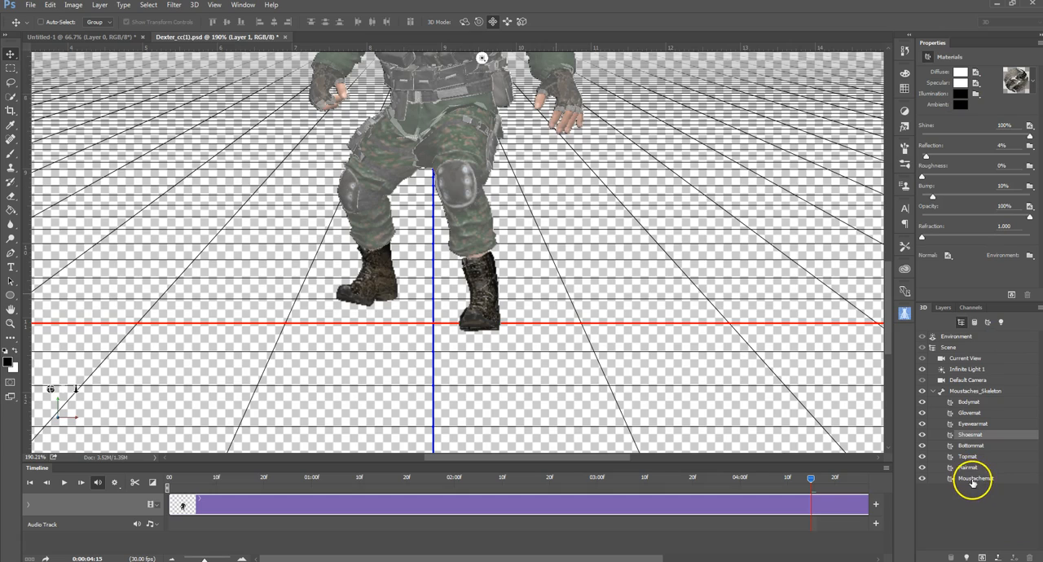
pyautogui.scroll(4, 812, 356)
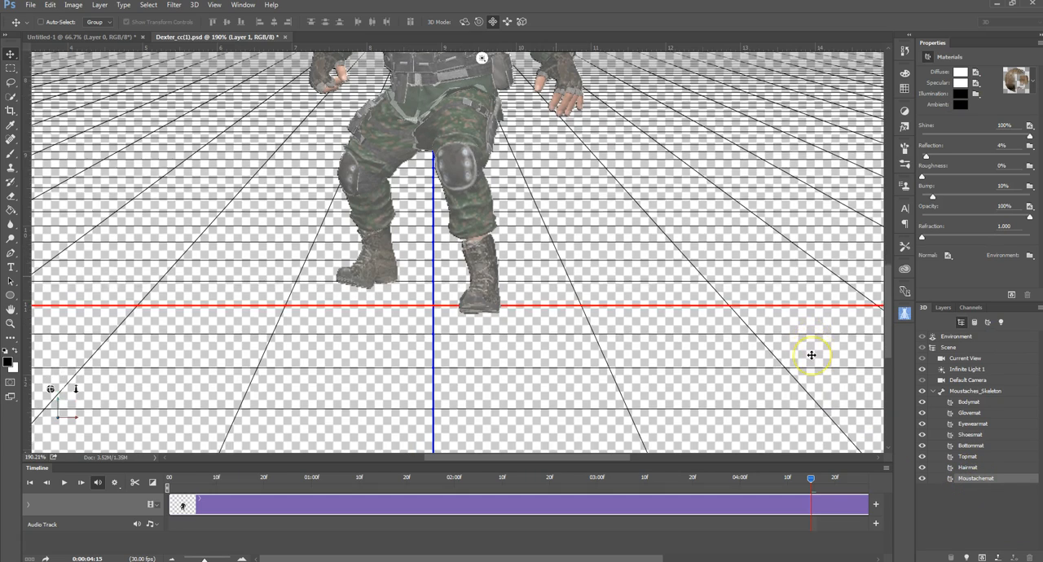
pyautogui.scroll(7, 811, 356)
pyautogui.scroll(-6, 810, 355)
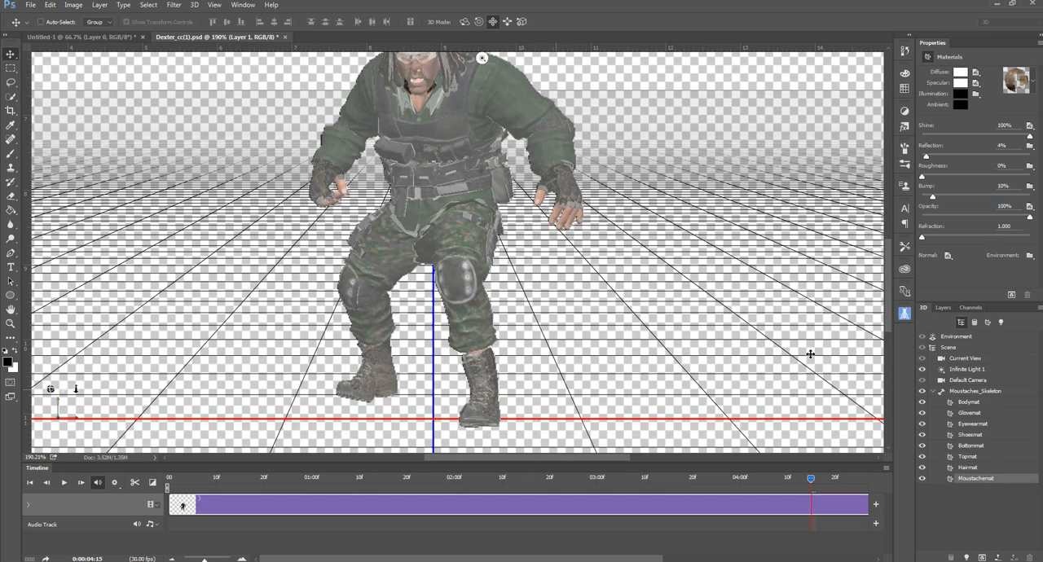
pyautogui.click(969, 470)
pyautogui.scroll(5, 790, 393)
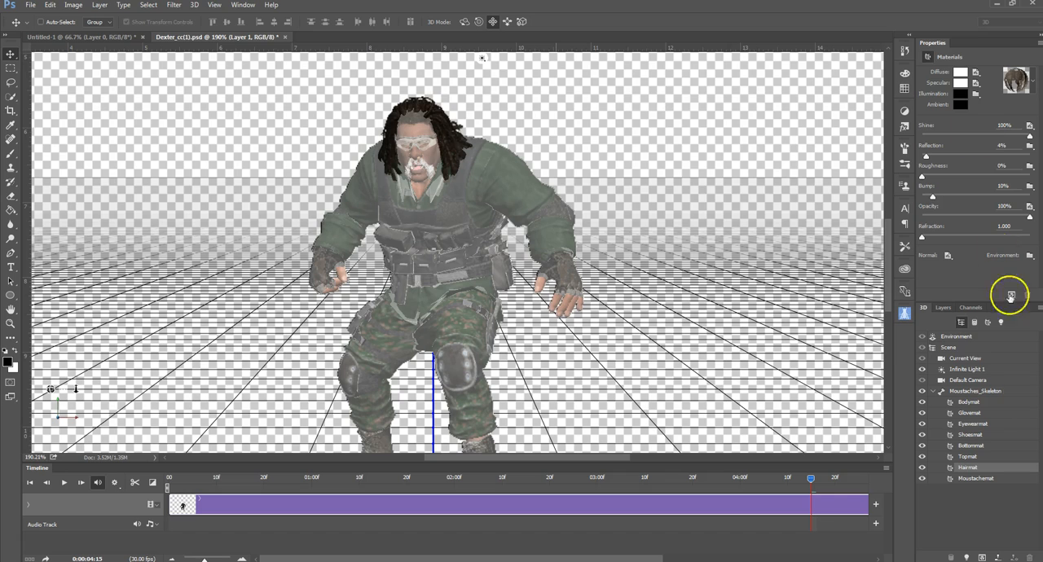
pyautogui.click(971, 456)
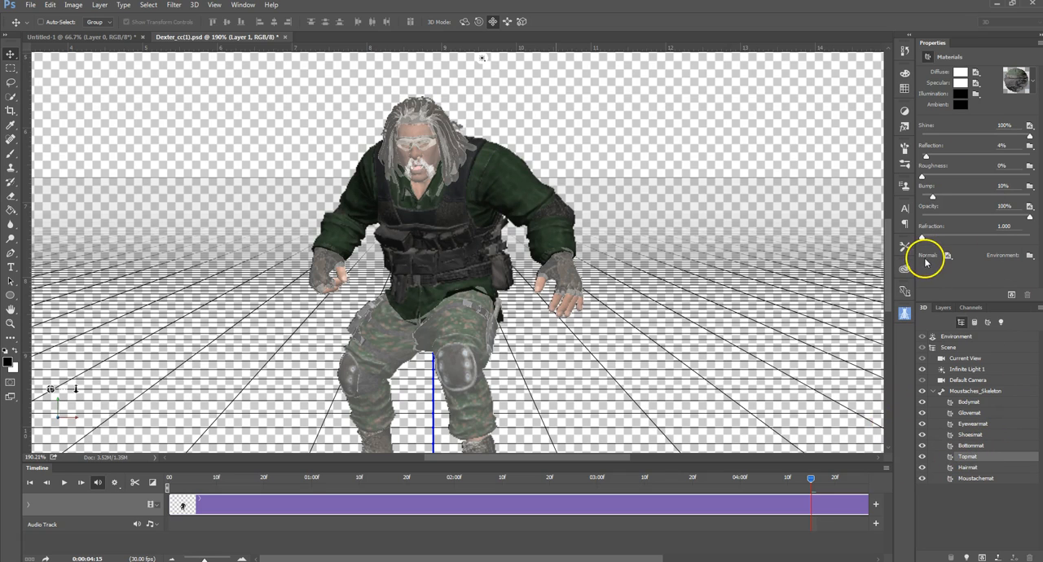
pyautogui.click(971, 444)
pyautogui.click(974, 435)
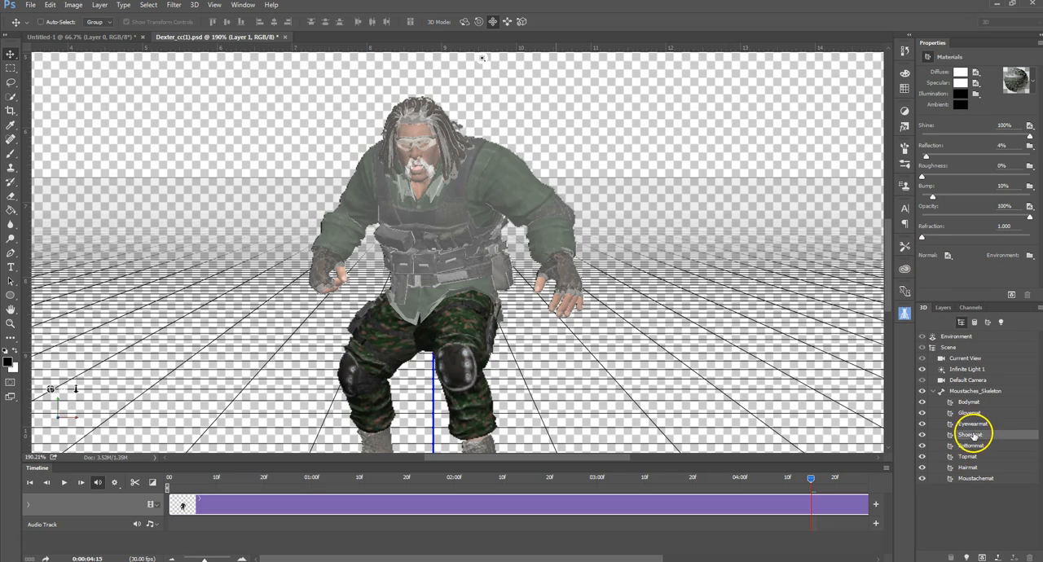
pyautogui.click(976, 425)
pyautogui.click(970, 413)
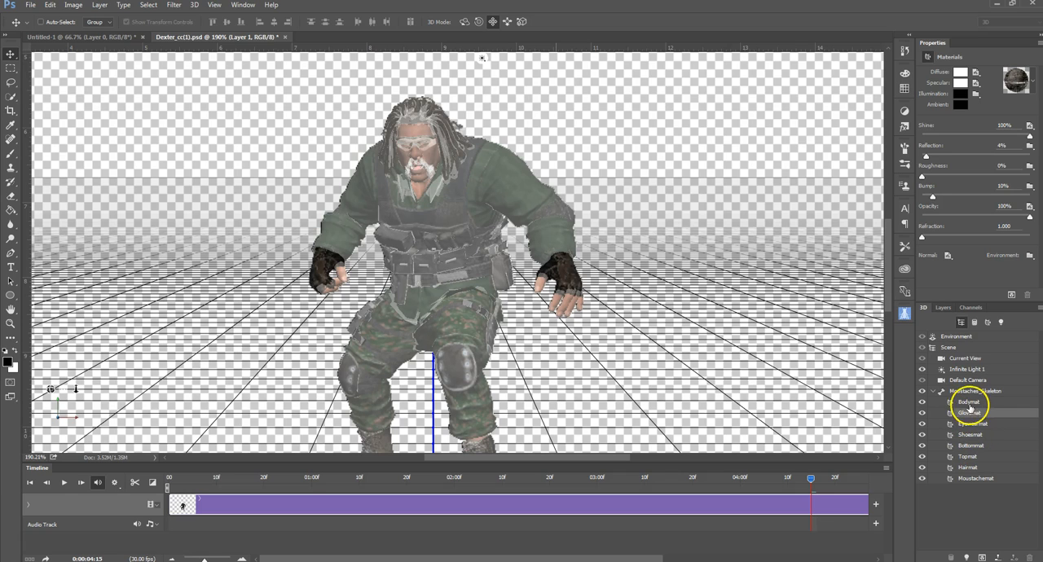
pyautogui.click(968, 403)
pyautogui.click(969, 392)
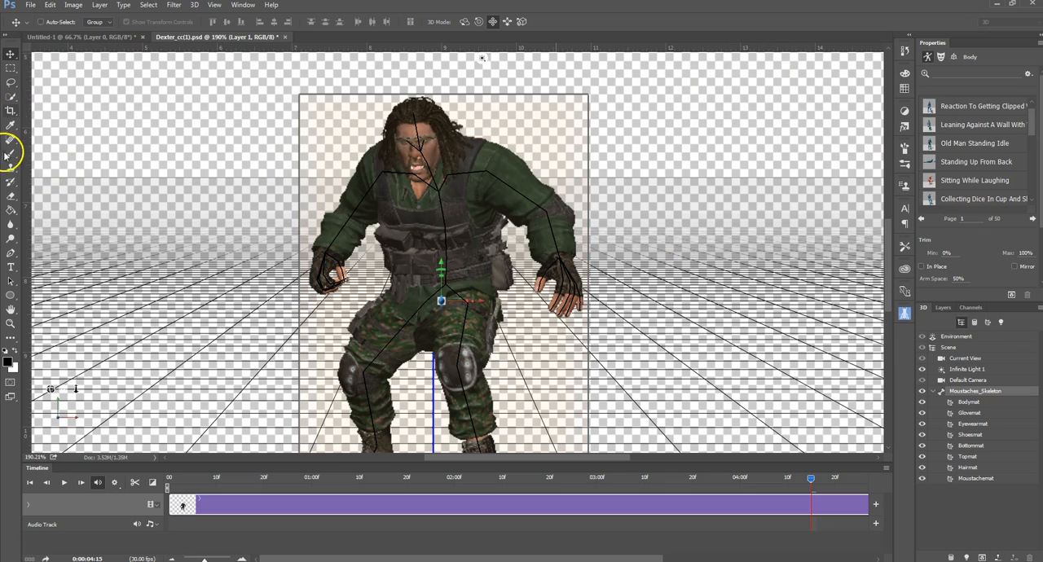
# Step: Set the background colour to orange #dc9923 and the Brush tool's opacity to 14%
pyautogui.click(942, 308)
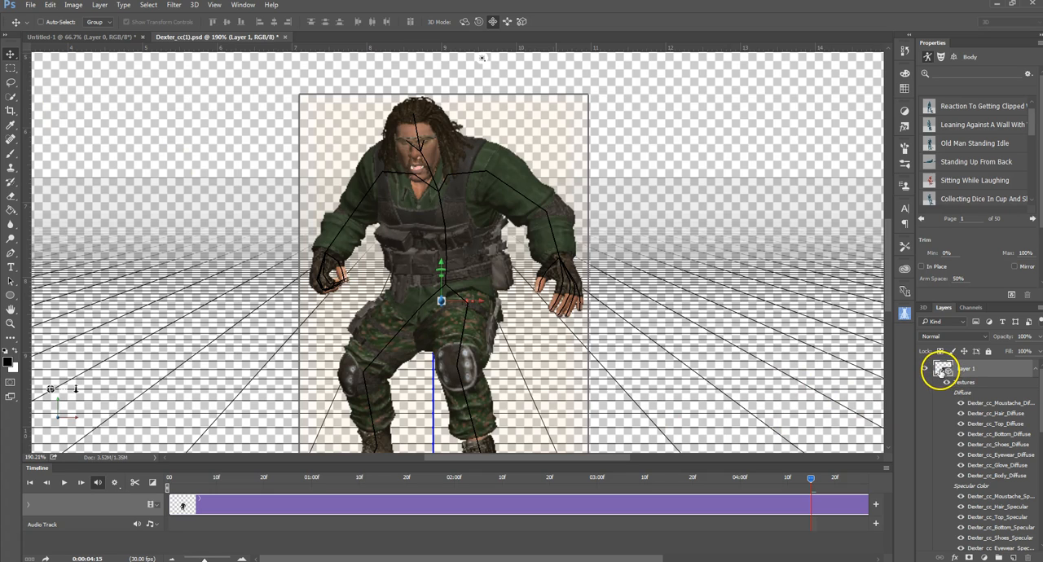
pyautogui.click(14, 154)
pyautogui.click(14, 368)
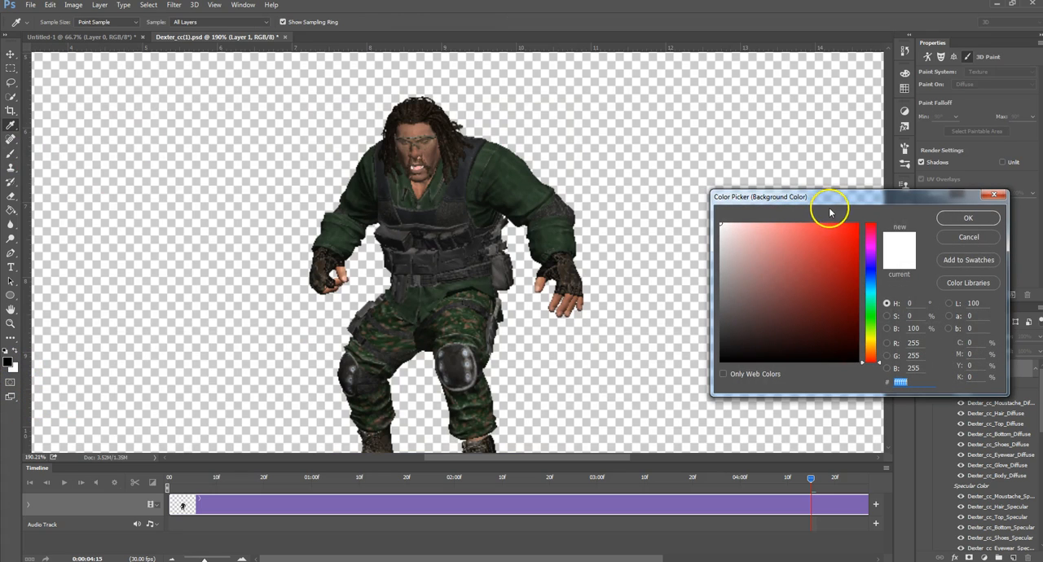
pyautogui.moveTo(880, 364); pyautogui.dragTo(881, 350)
pyautogui.moveTo(827, 241)
pyautogui.mouseDown()
pyautogui.moveTo(822, 227)
pyautogui.moveTo(840, 228)
pyautogui.moveTo(837, 242)
pyautogui.mouseUp()
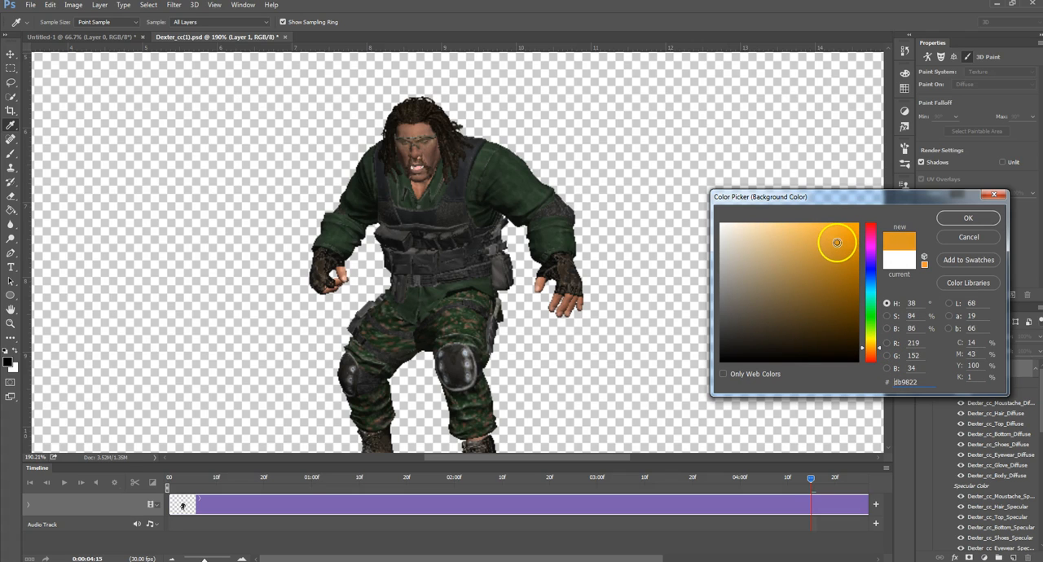
pyautogui.click(968, 217)
pyautogui.press('b')
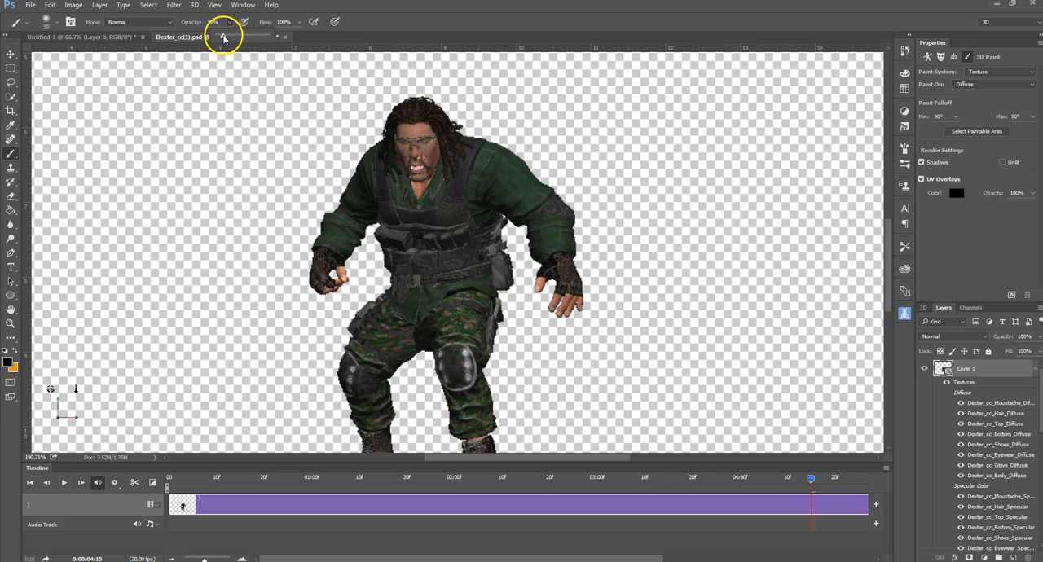
pyautogui.click(775, 22)
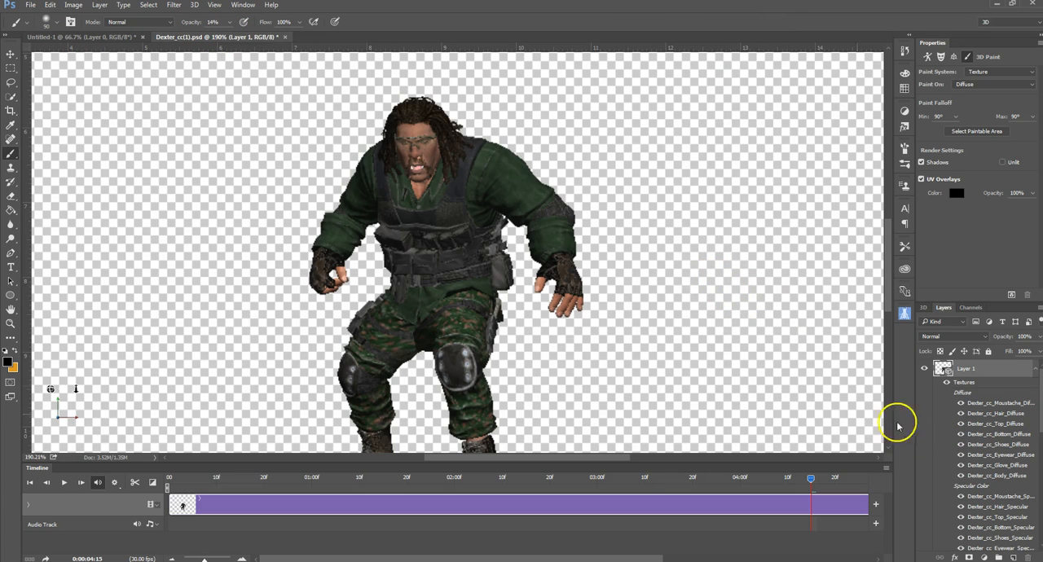
# Step: Select the whole 3D scene and orbit the camera around to show the character from behind
pyautogui.click(11, 55)
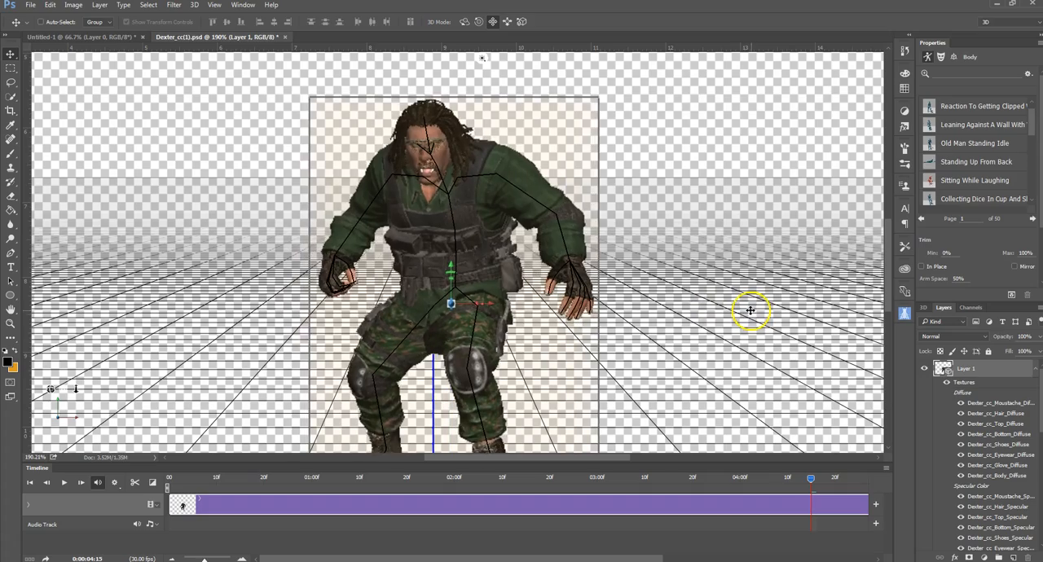
pyautogui.scroll(-4, 728, 343)
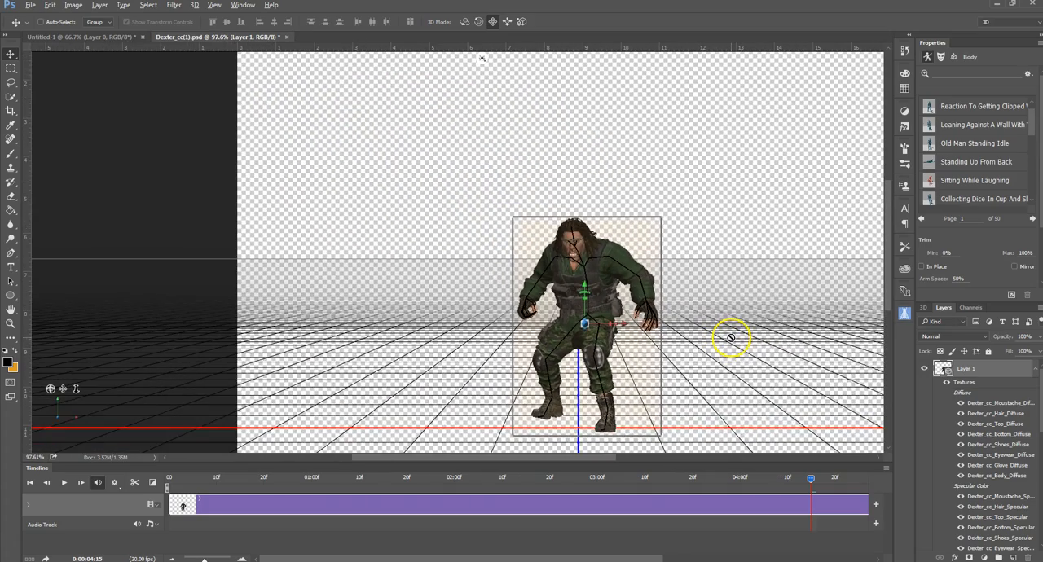
pyautogui.scroll(2, 731, 337)
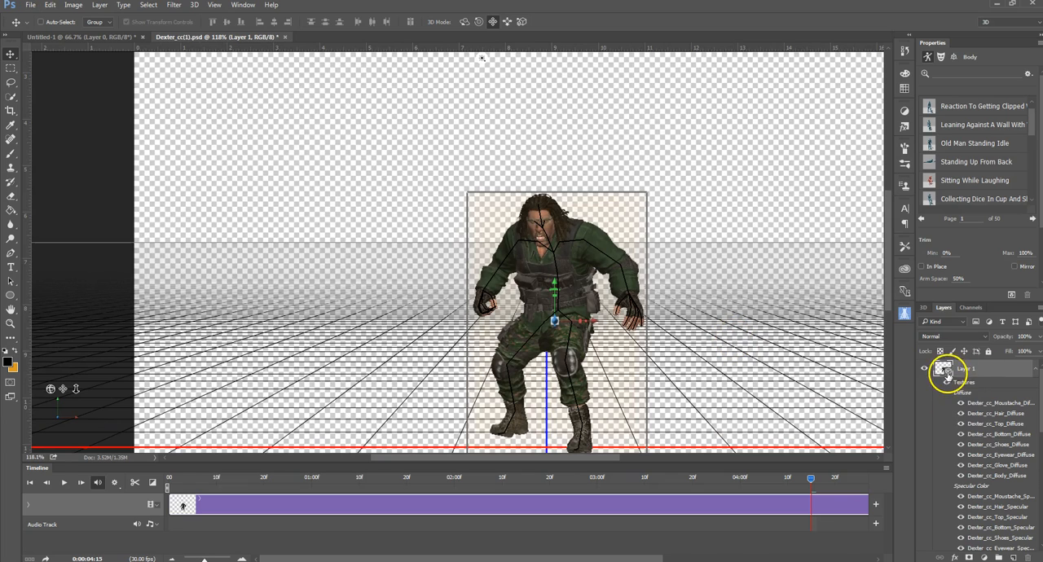
pyautogui.doubleClick(945, 371)
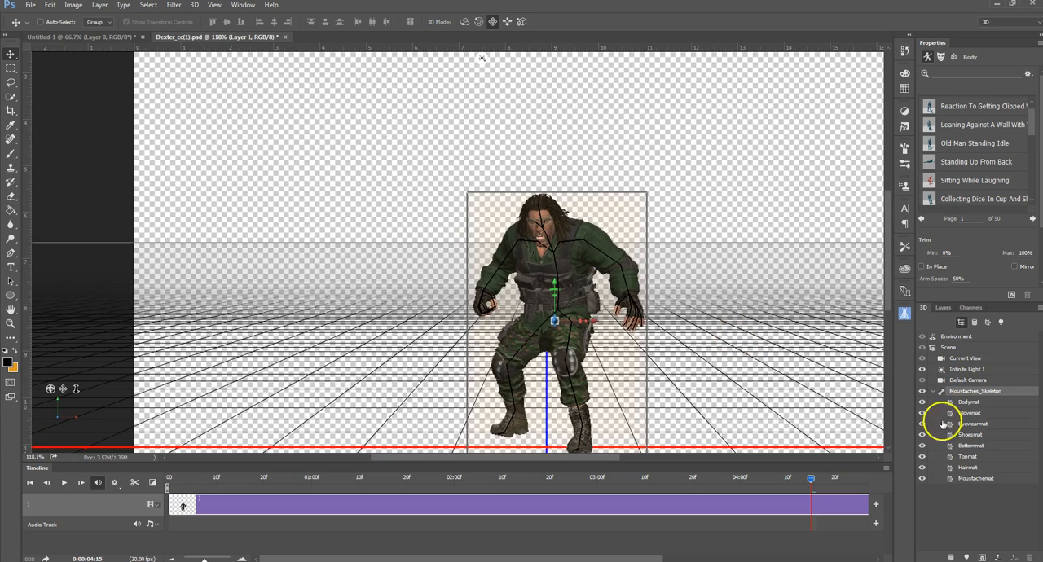
pyautogui.click(948, 348)
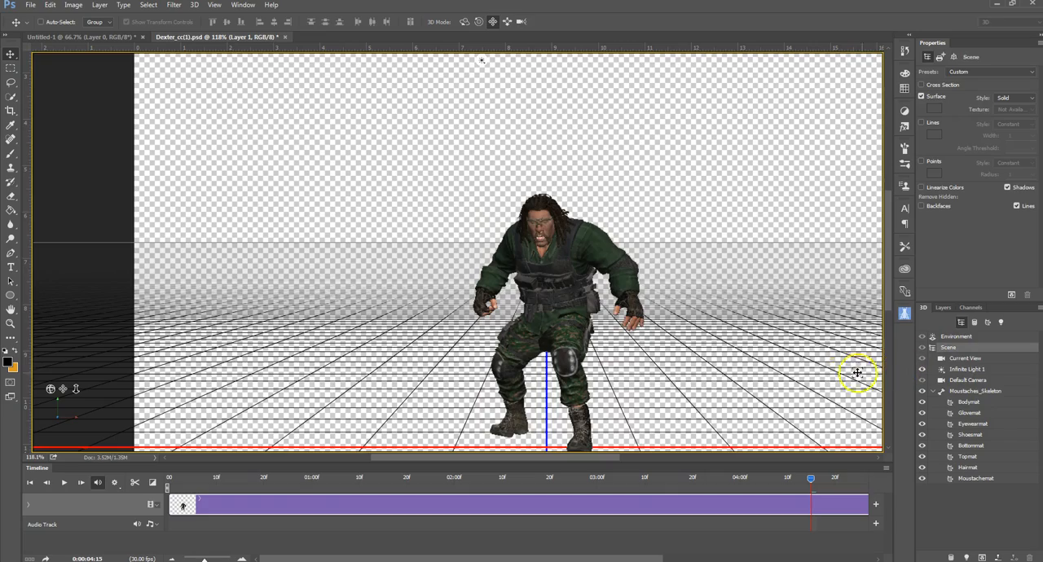
pyautogui.moveTo(814, 362); pyautogui.dragTo(835, 320)
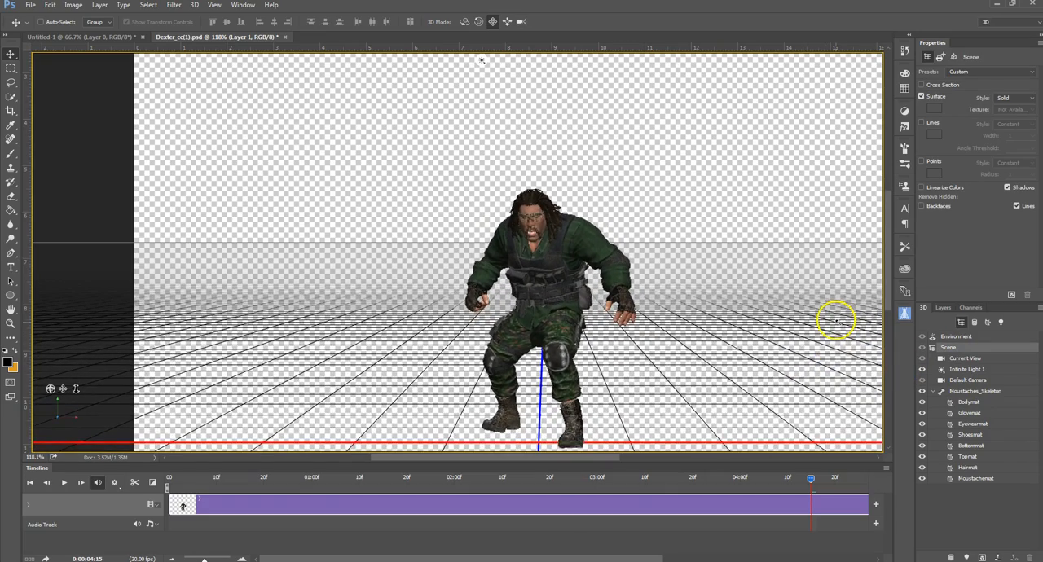
pyautogui.click(464, 21)
pyautogui.moveTo(717, 222); pyautogui.dragTo(528, 227)
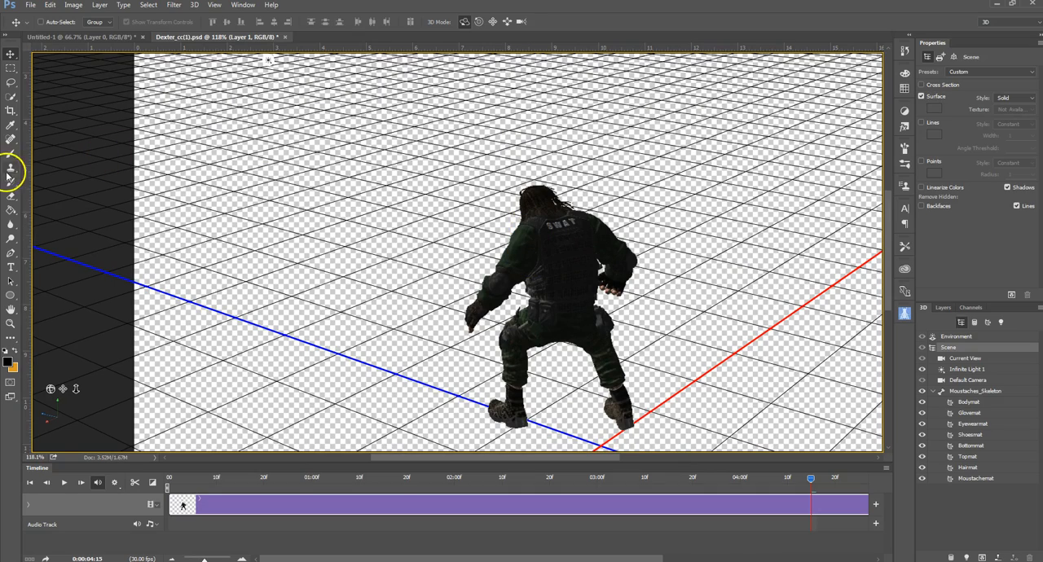
# Step: Swap the foreground and background colours and brush orange over the character's left sleeve down to the forearm
pyautogui.scroll(3, 499, 332)
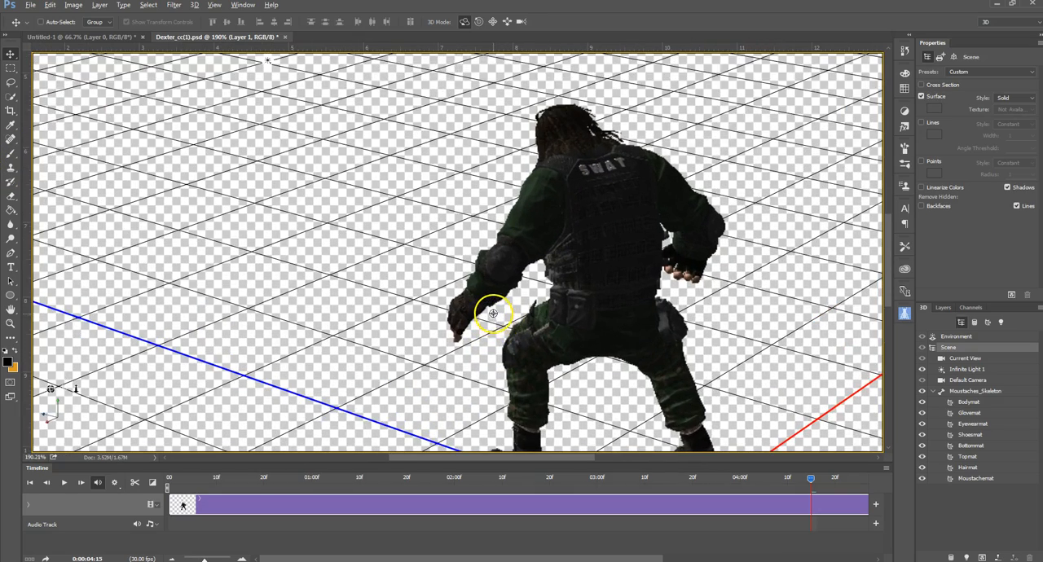
pyautogui.scroll(1, 493, 312)
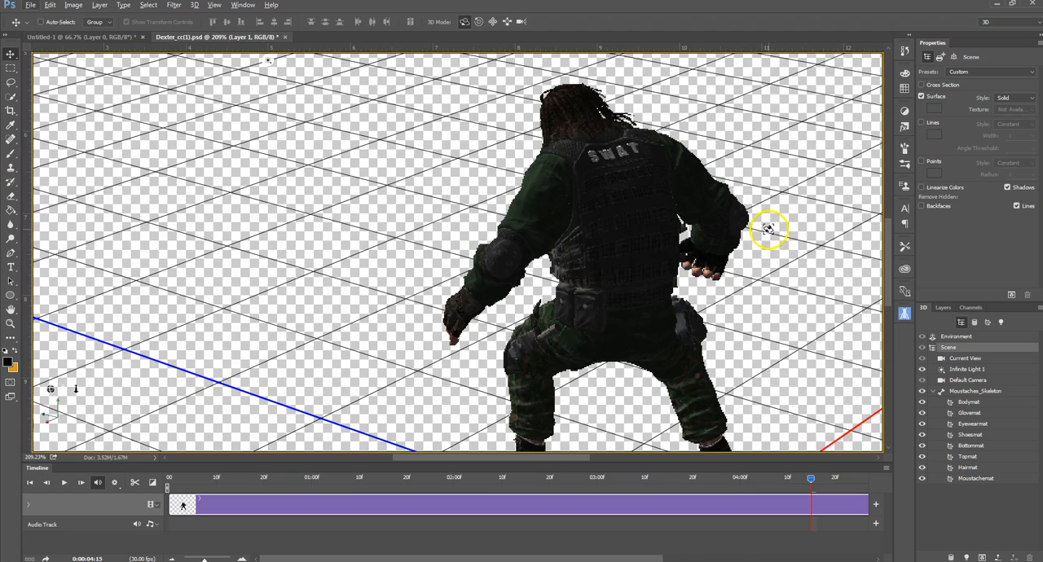
pyautogui.scroll(3, 787, 242)
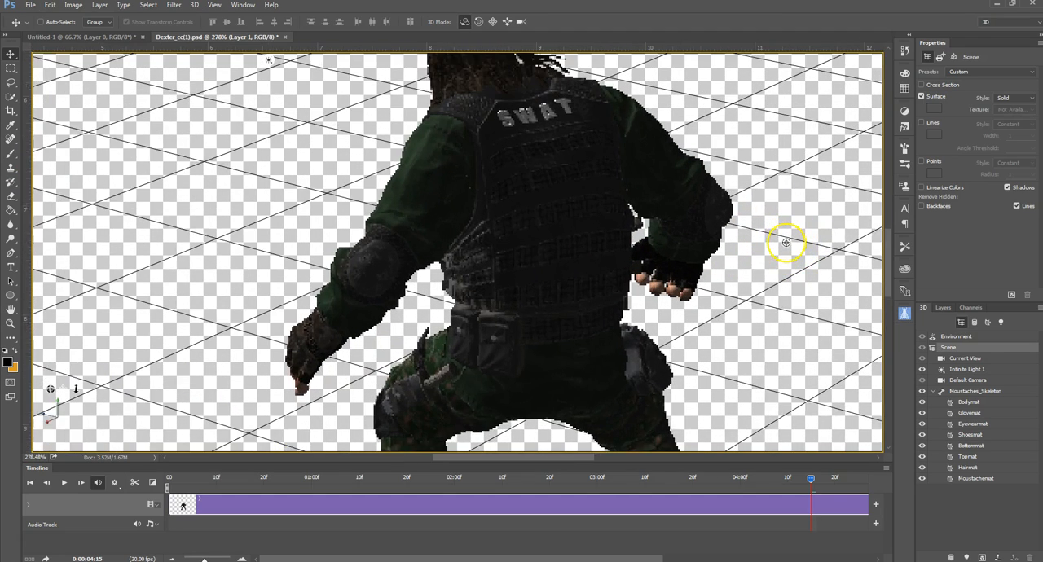
pyautogui.moveTo(790, 273); pyautogui.dragTo(745, 265)
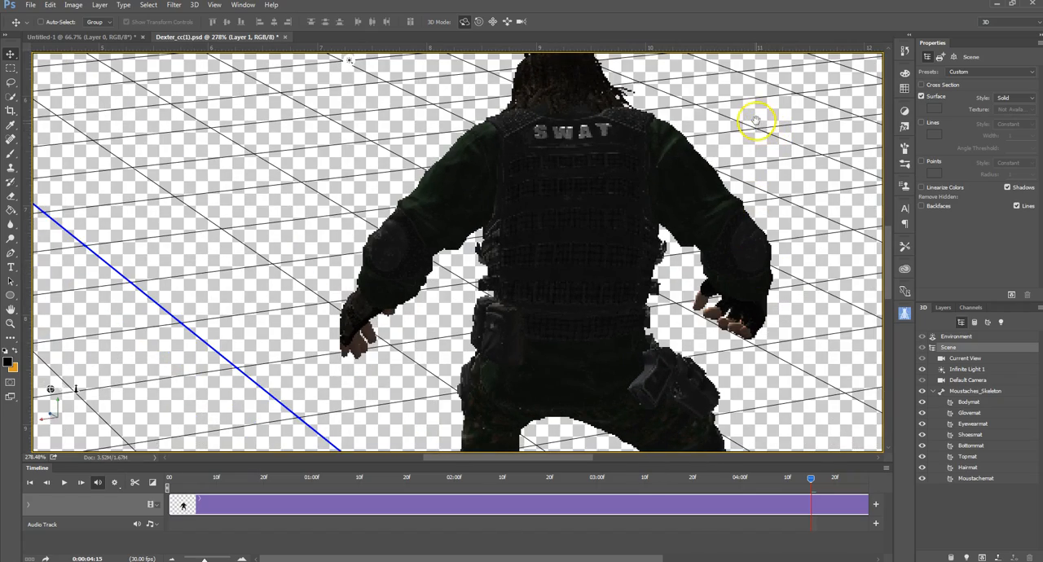
pyautogui.moveTo(754, 113); pyautogui.dragTo(744, 195)
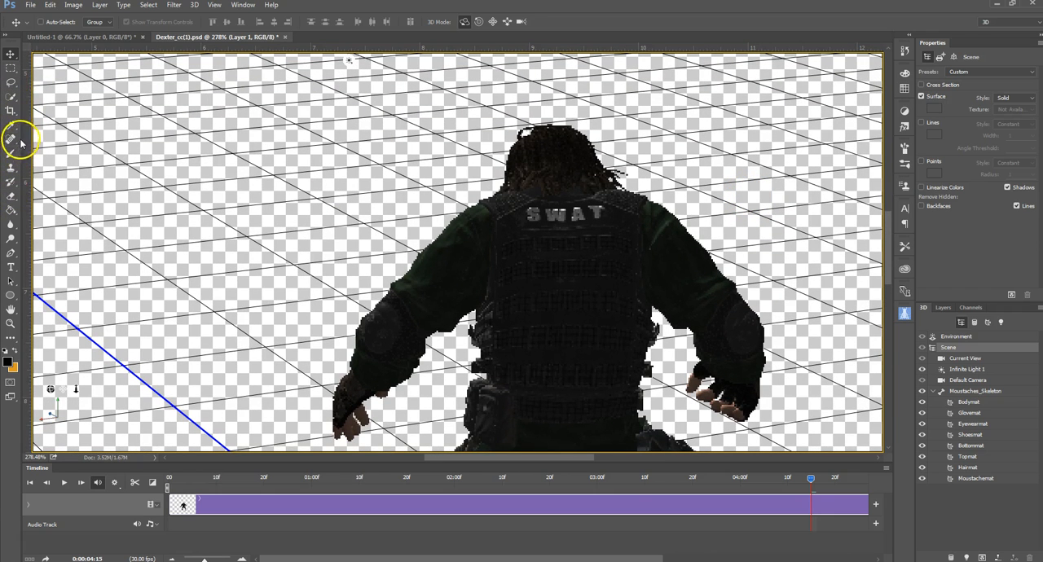
pyautogui.click(12, 153)
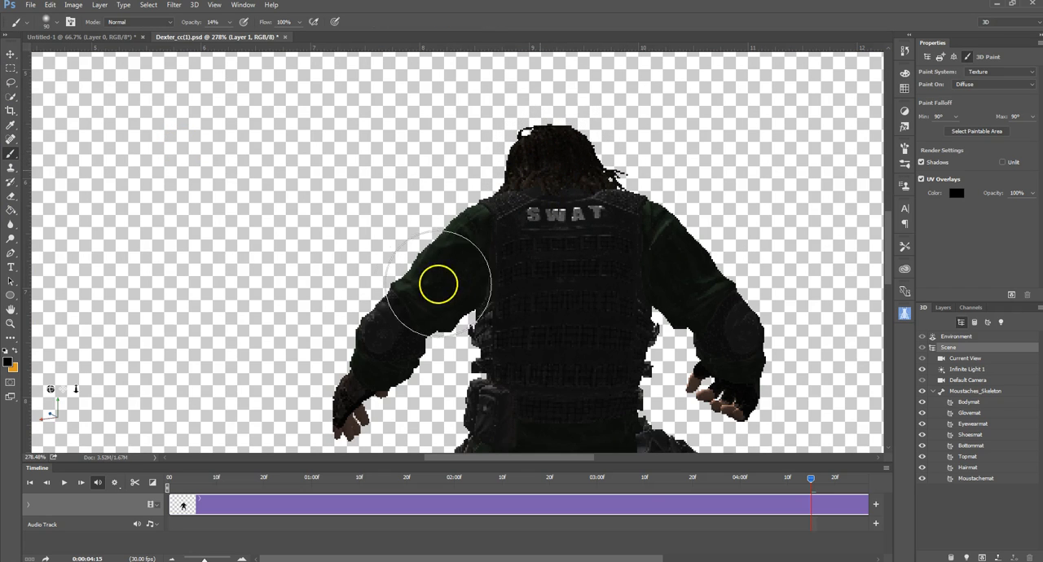
pyautogui.click(463, 256)
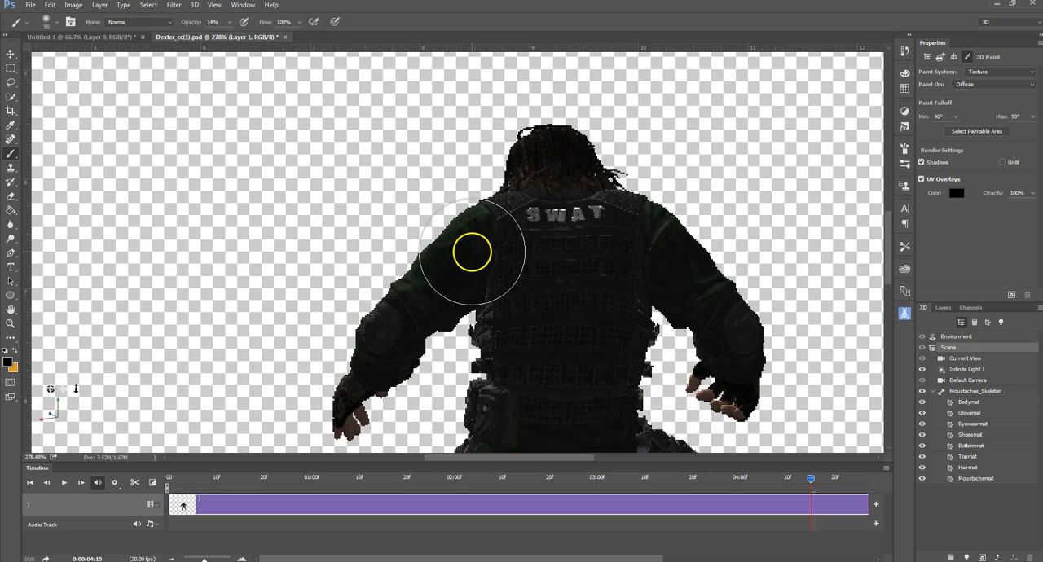
pyautogui.click(13, 351)
pyautogui.moveTo(559, 161)
pyautogui.mouseDown()
pyautogui.moveTo(484, 238)
pyautogui.moveTo(494, 221)
pyautogui.moveTo(452, 259)
pyautogui.moveTo(471, 229)
pyautogui.moveTo(456, 235)
pyautogui.moveTo(403, 304)
pyautogui.moveTo(434, 263)
pyautogui.moveTo(361, 335)
pyautogui.moveTo(375, 312)
pyautogui.moveTo(364, 364)
pyautogui.mouseUp()
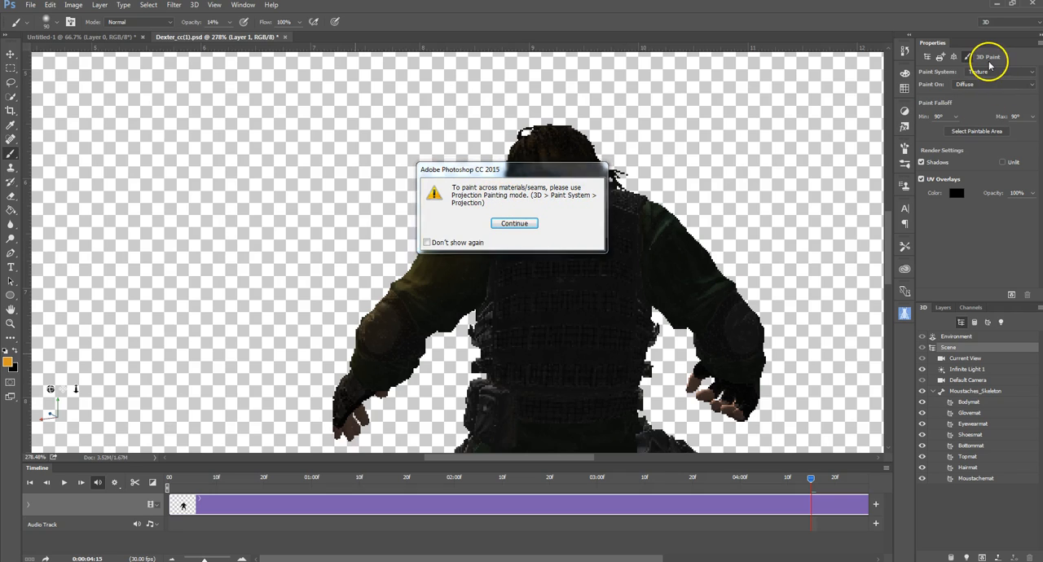
pyautogui.click(514, 223)
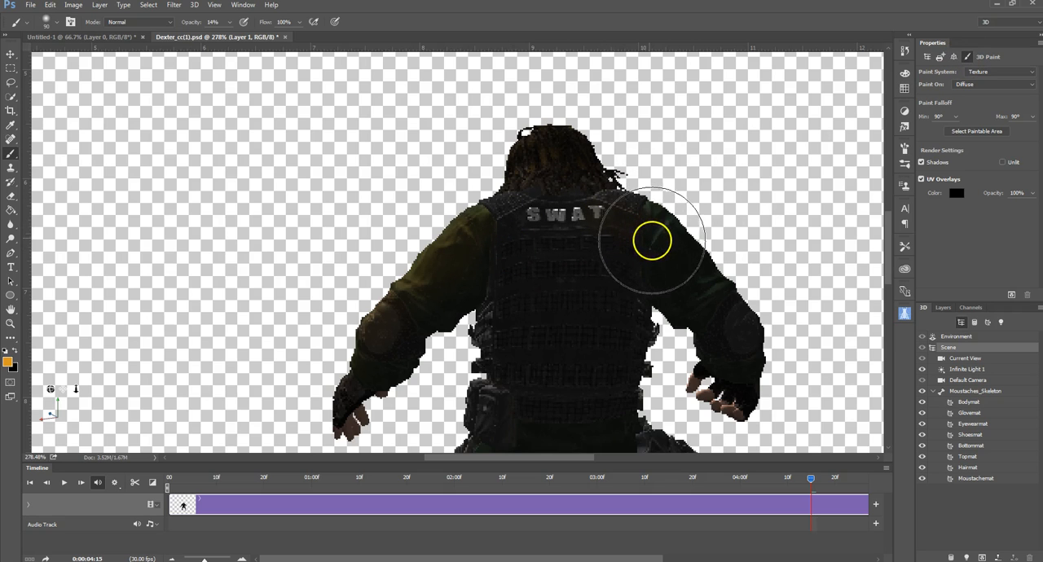
# Step: Brush the same orange over the character's right sleeve from the shoulder down to the cuff, dismissing the seam warnings
pyautogui.moveTo(657, 224)
pyautogui.mouseDown()
pyautogui.moveTo(744, 311)
pyautogui.moveTo(767, 361)
pyautogui.moveTo(700, 244)
pyautogui.moveTo(761, 299)
pyautogui.moveTo(774, 341)
pyautogui.moveTo(750, 397)
pyautogui.mouseUp()
pyautogui.click(524, 228)
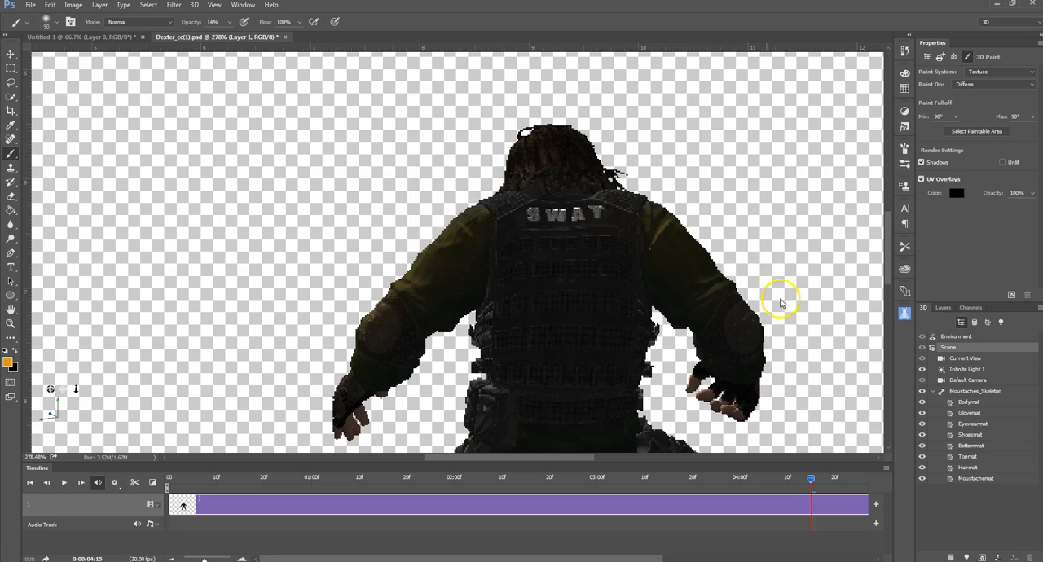
pyautogui.moveTo(748, 337); pyautogui.dragTo(764, 398)
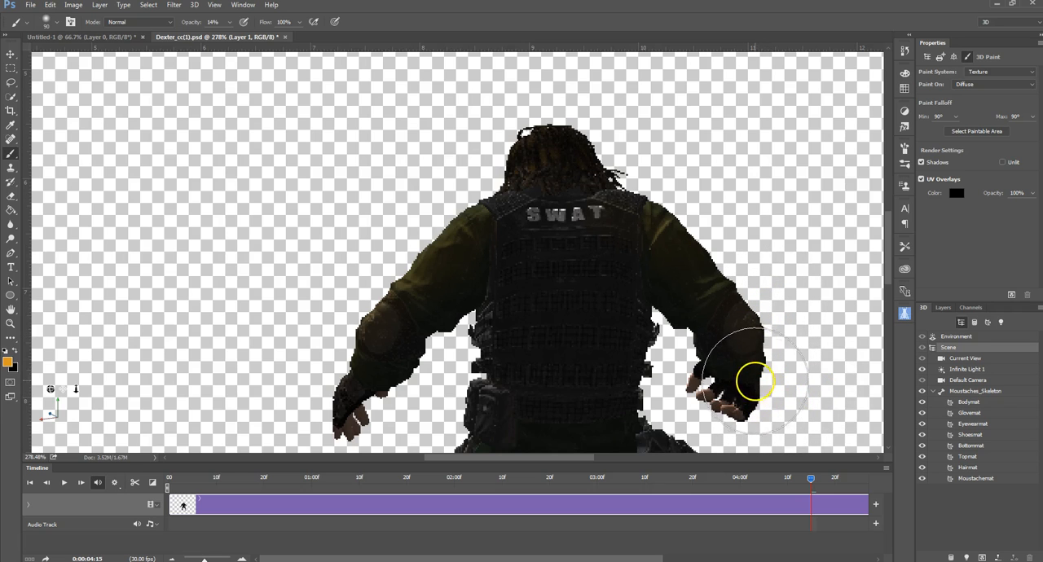
pyautogui.moveTo(750, 354); pyautogui.dragTo(740, 408)
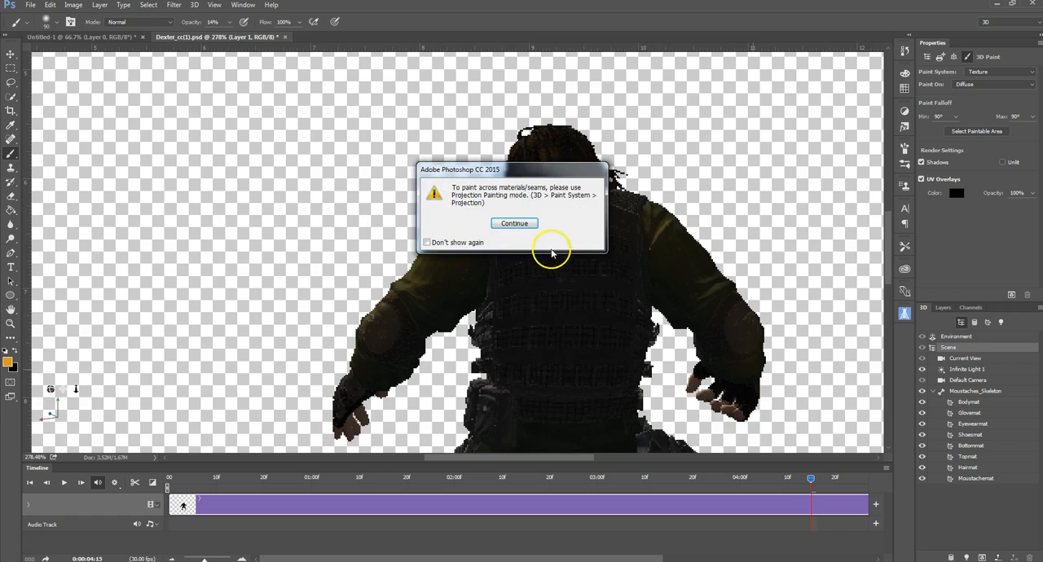
pyautogui.click(521, 224)
pyautogui.click(748, 389)
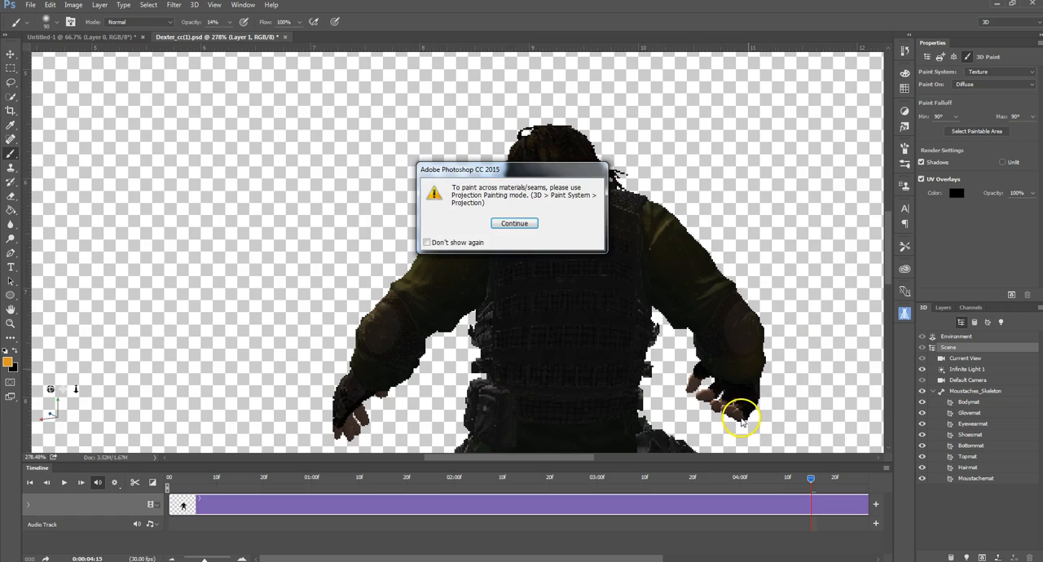
pyautogui.click(522, 225)
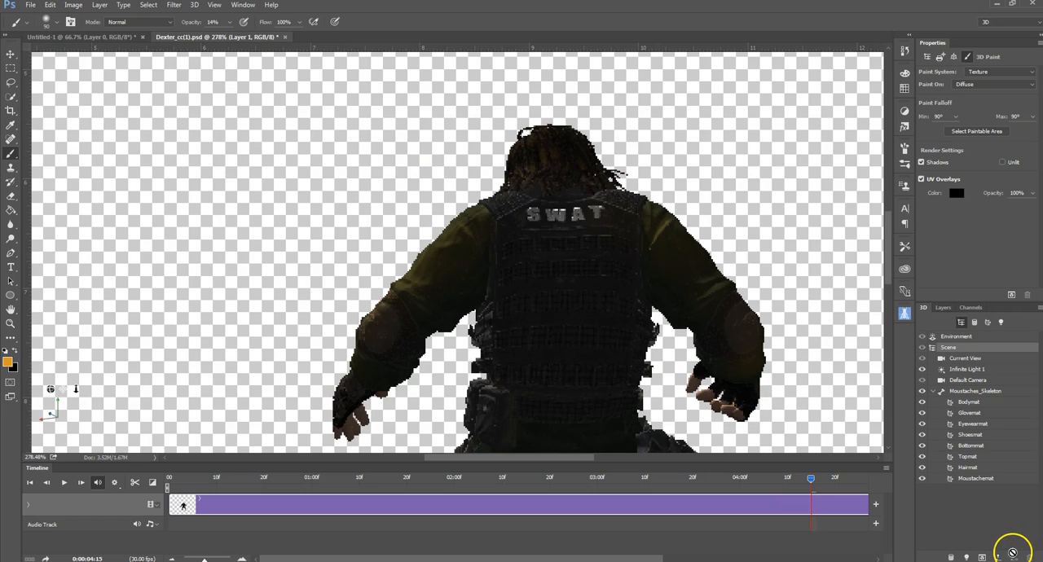
# Step: Add a new layer and place it below the 3D character layer
pyautogui.click(943, 308)
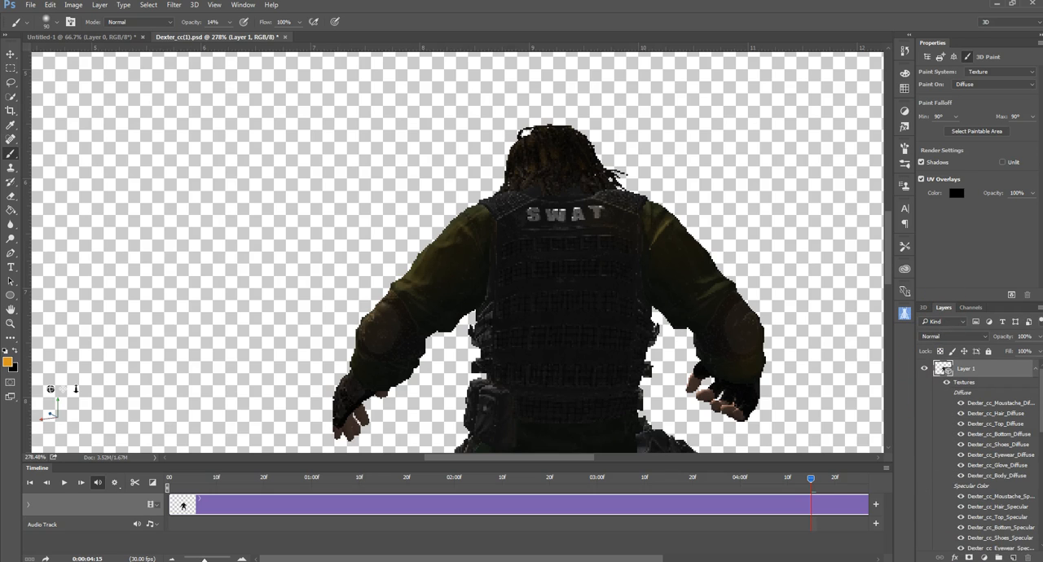
pyautogui.click(1013, 556)
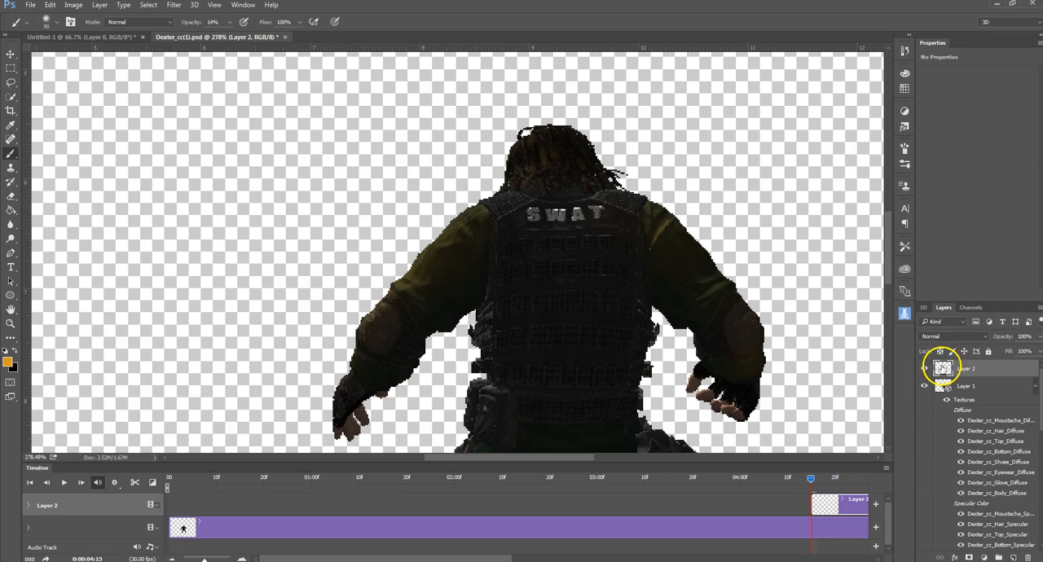
pyautogui.scroll(-5, 943, 368)
pyautogui.moveTo(983, 559); pyautogui.dragTo(994, 545)
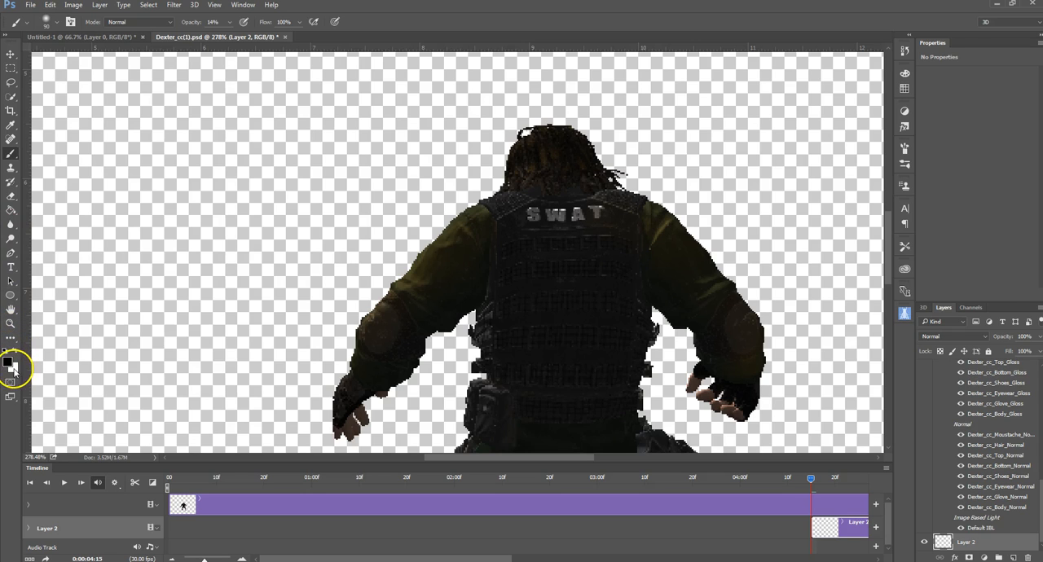
# Step: Try filling the new layer with black using the Paint Bucket, and undo the fill
pyautogui.click(12, 367)
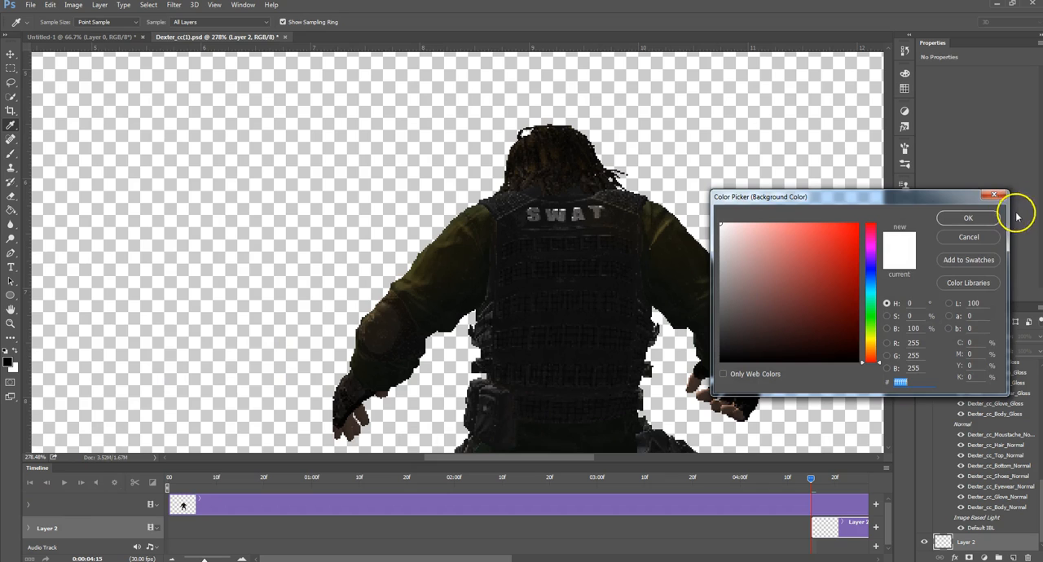
pyautogui.click(975, 239)
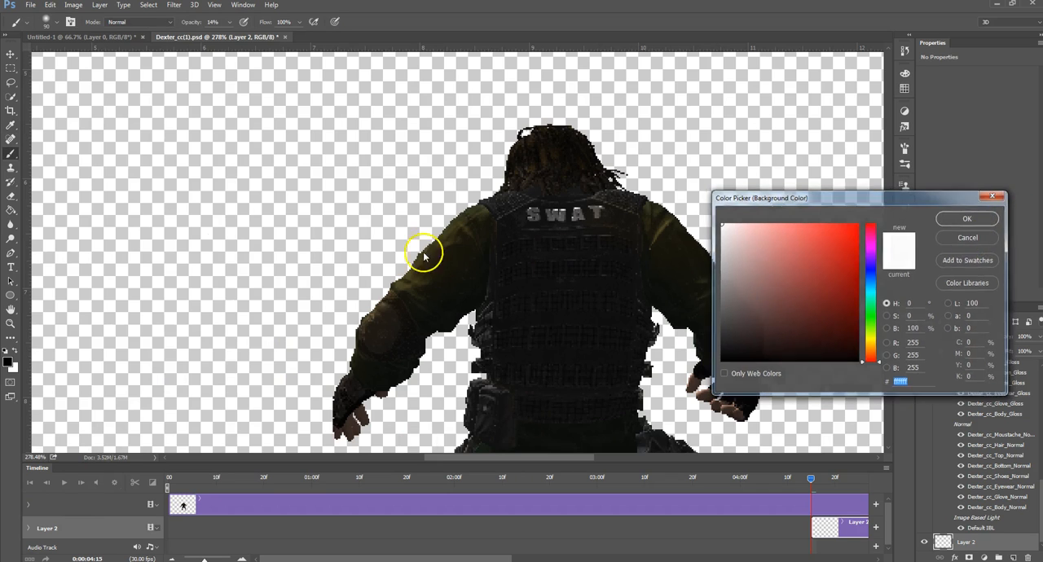
pyautogui.click(11, 210)
pyautogui.click(128, 242)
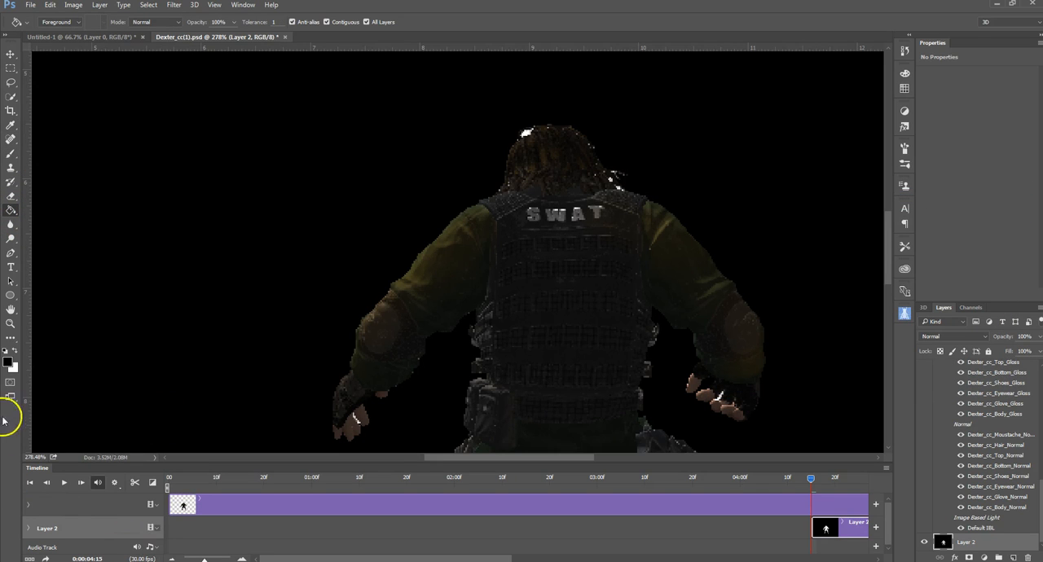
pyautogui.hotkey('ctrl', 'z')
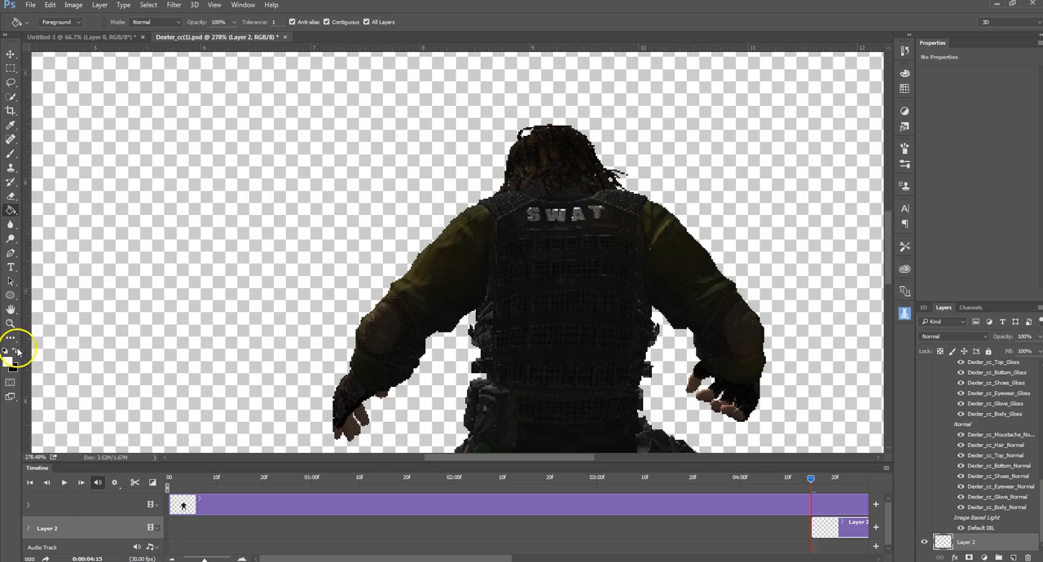
# Step: Swap the foreground and background colours and fill the new layer behind the character with white
pyautogui.click(18, 352)
pyautogui.click(174, 309)
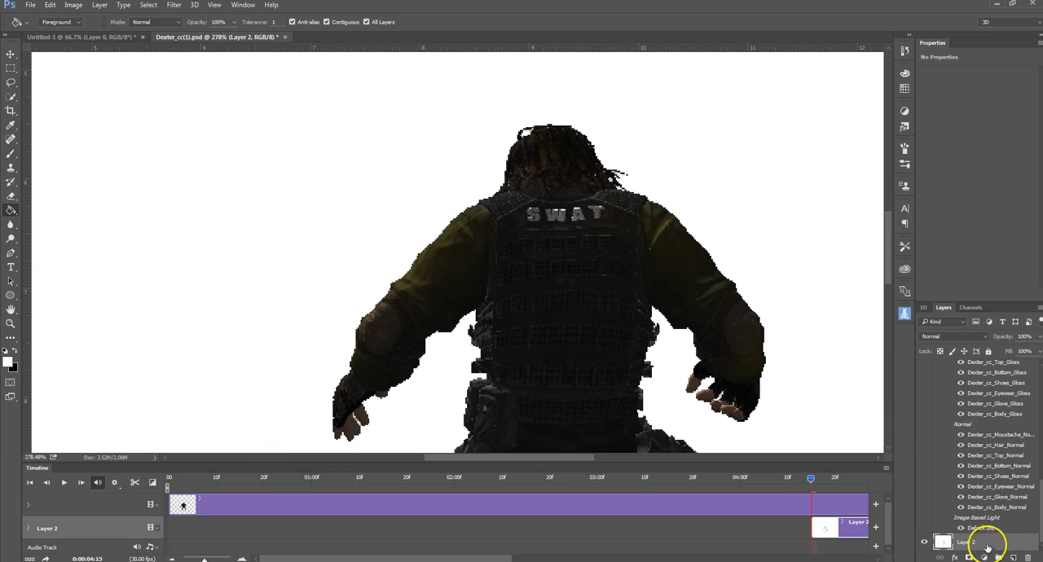
pyautogui.scroll(5, 994, 464)
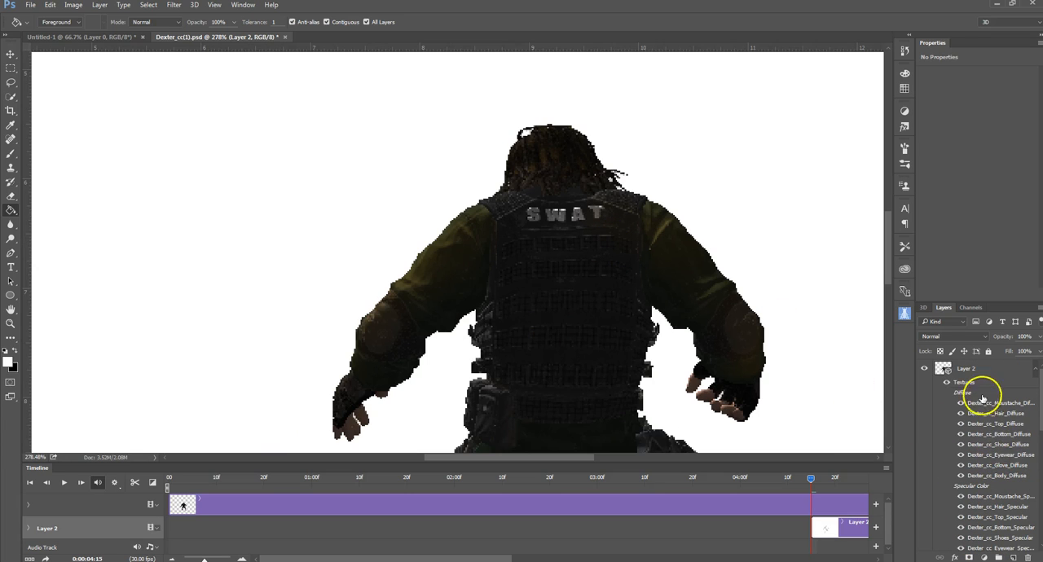
# Step: Select the 3D character layer for texture painting with the Brush tool and set the foreground colour to orange #f3b839
pyautogui.click(952, 371)
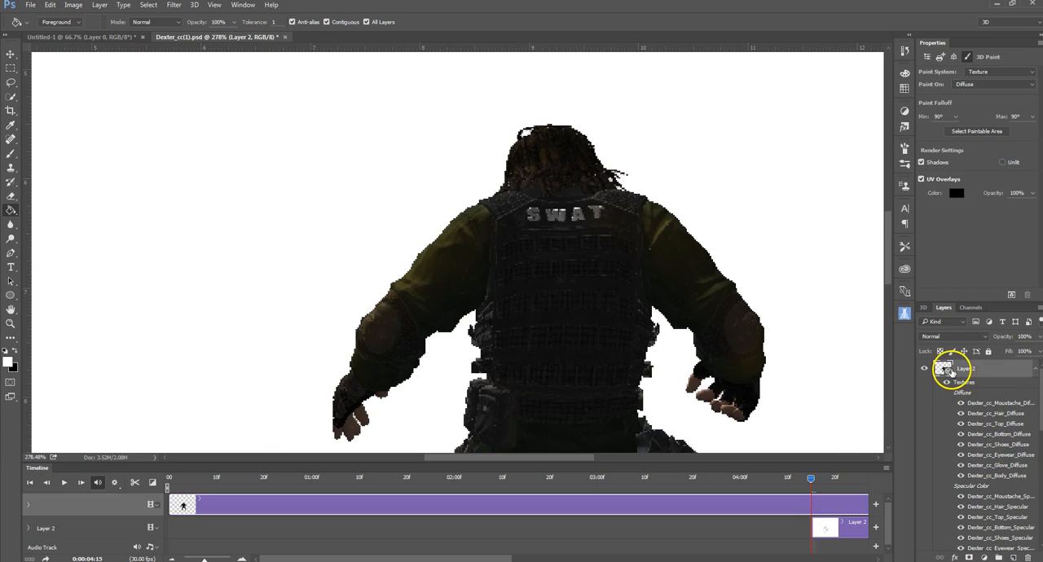
pyautogui.click(924, 308)
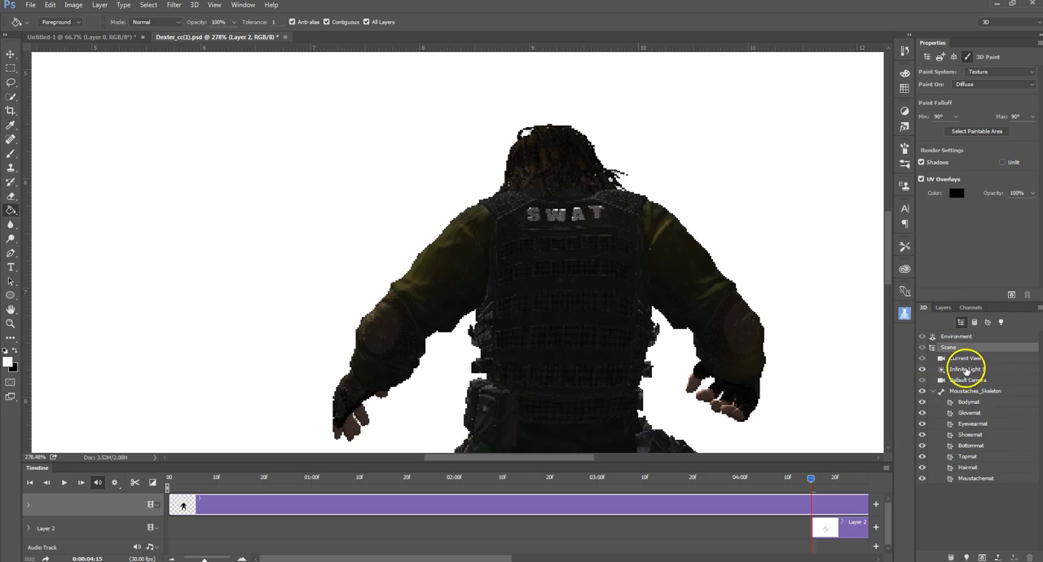
pyautogui.click(942, 308)
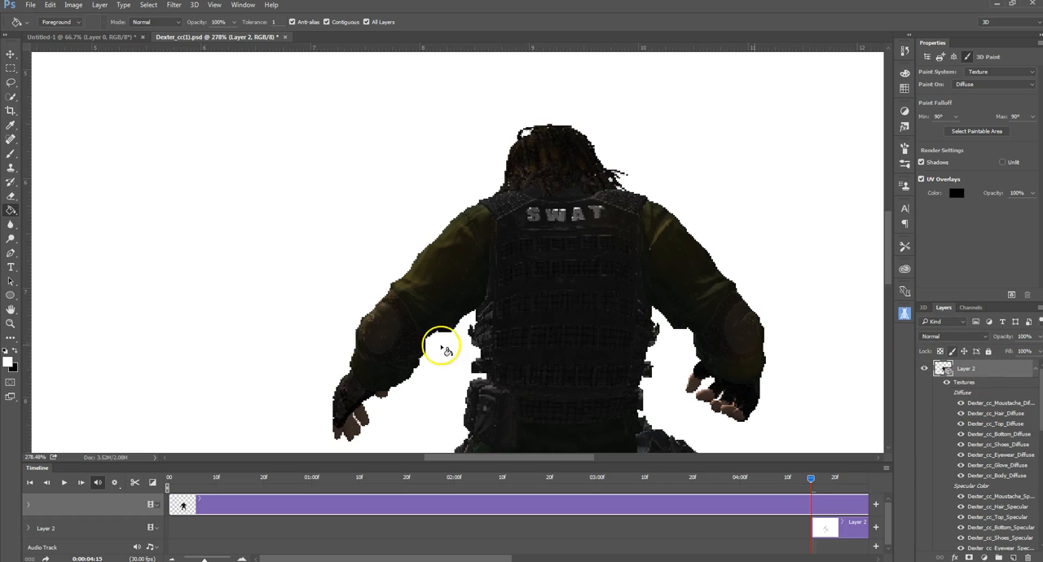
pyautogui.click(10, 153)
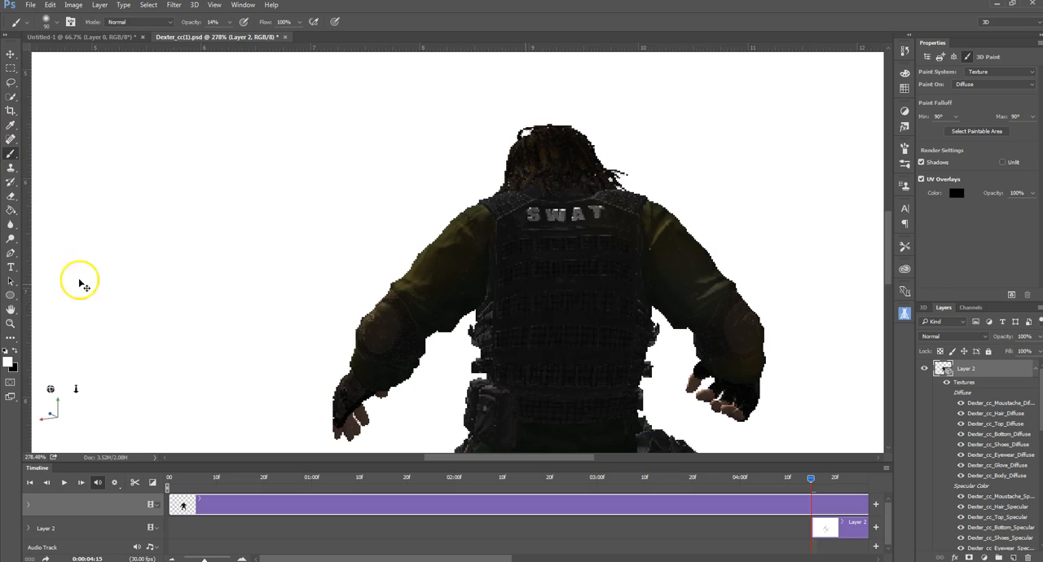
pyautogui.click(9, 361)
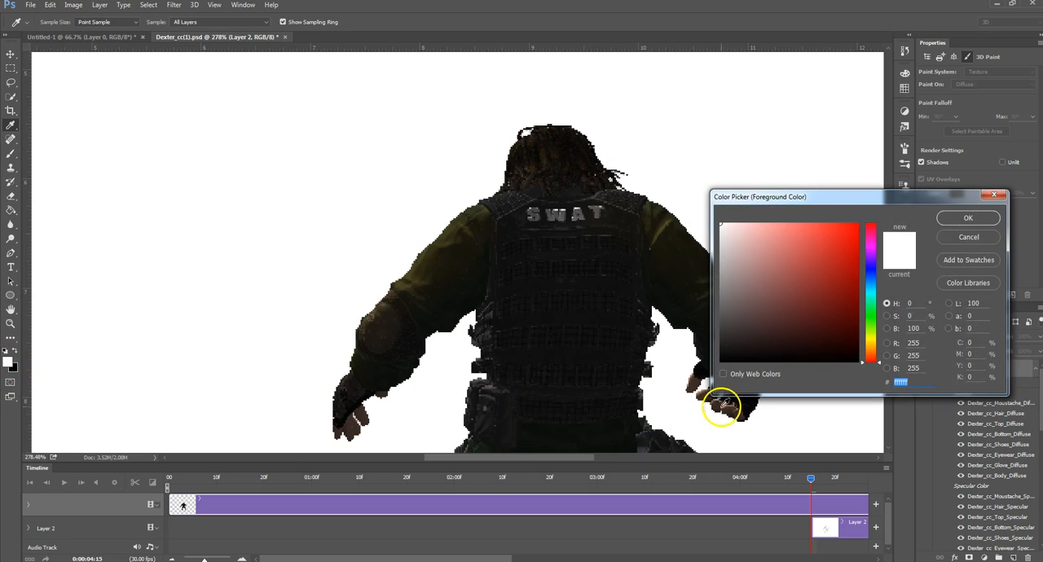
pyautogui.moveTo(879, 364); pyautogui.dragTo(879, 349)
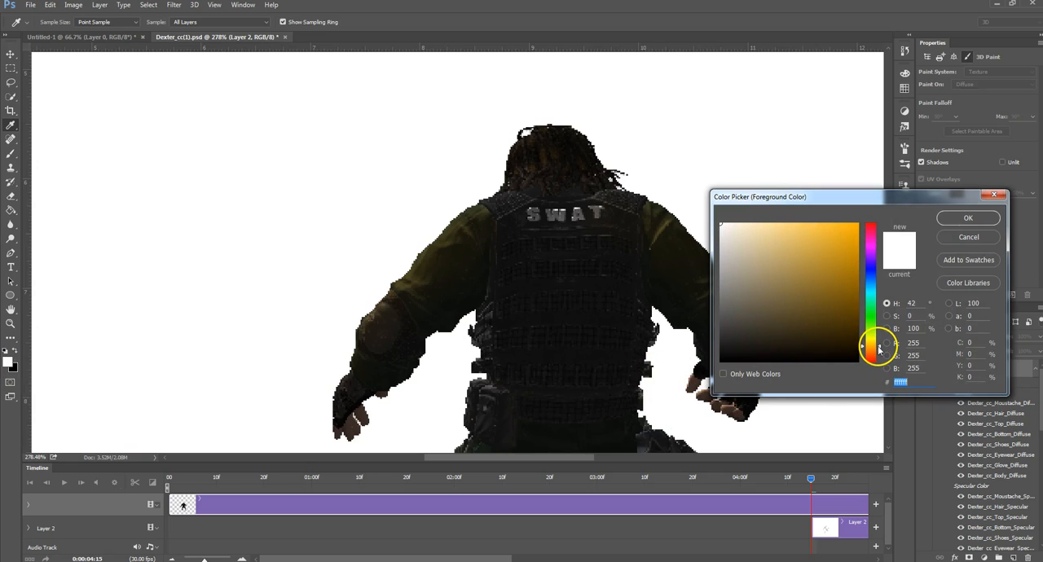
pyautogui.moveTo(838, 286); pyautogui.dragTo(826, 230)
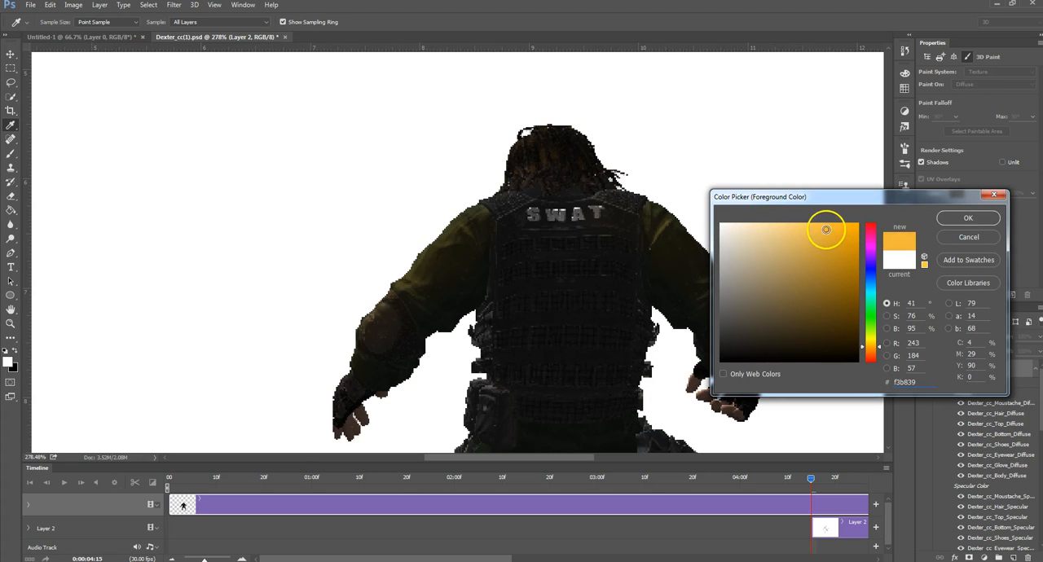
pyautogui.click(970, 219)
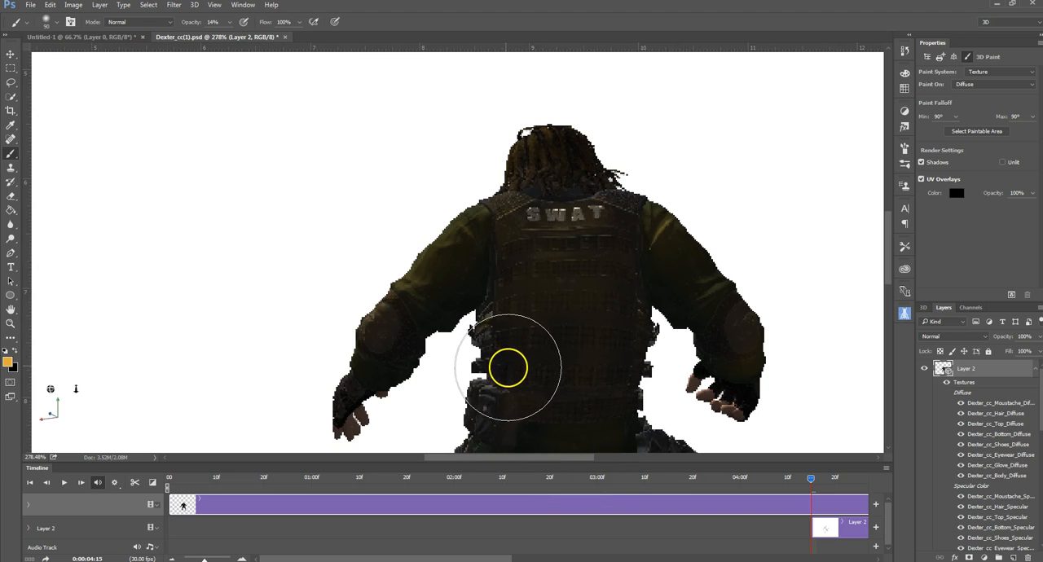
# Step: Brush the orange over the character's left hip and down the left trouser leg, dismissing the seam warnings
pyautogui.scroll(-4, 548, 354)
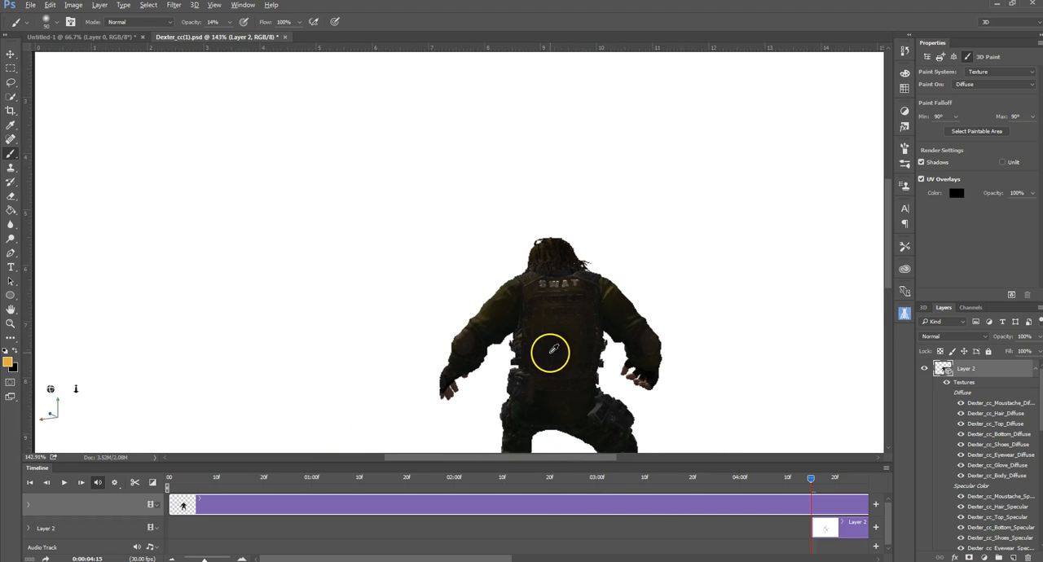
pyautogui.moveTo(565, 408); pyautogui.dragTo(562, 221)
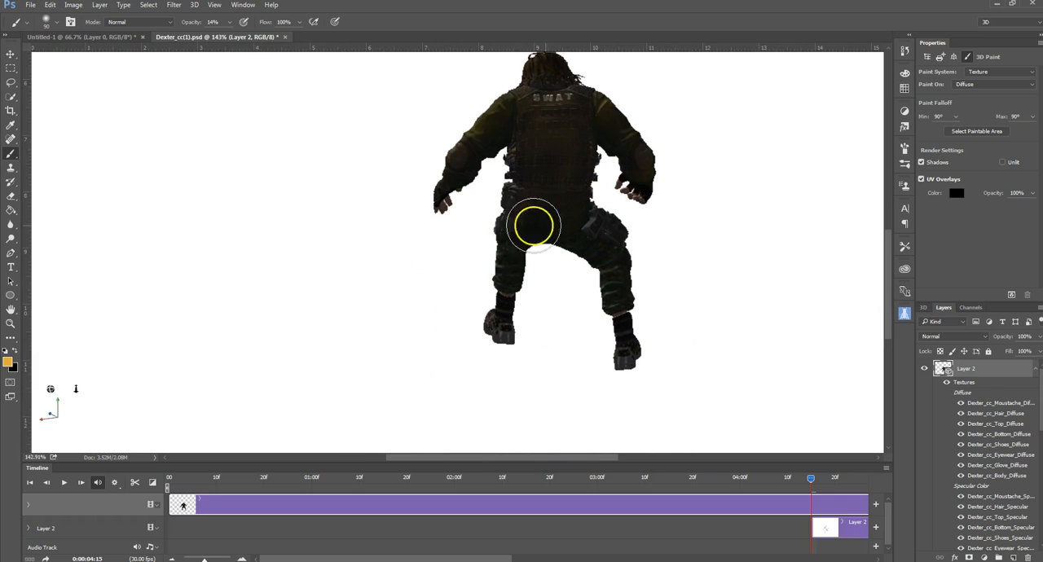
pyautogui.scroll(3, 556, 218)
pyautogui.scroll(1, 556, 218)
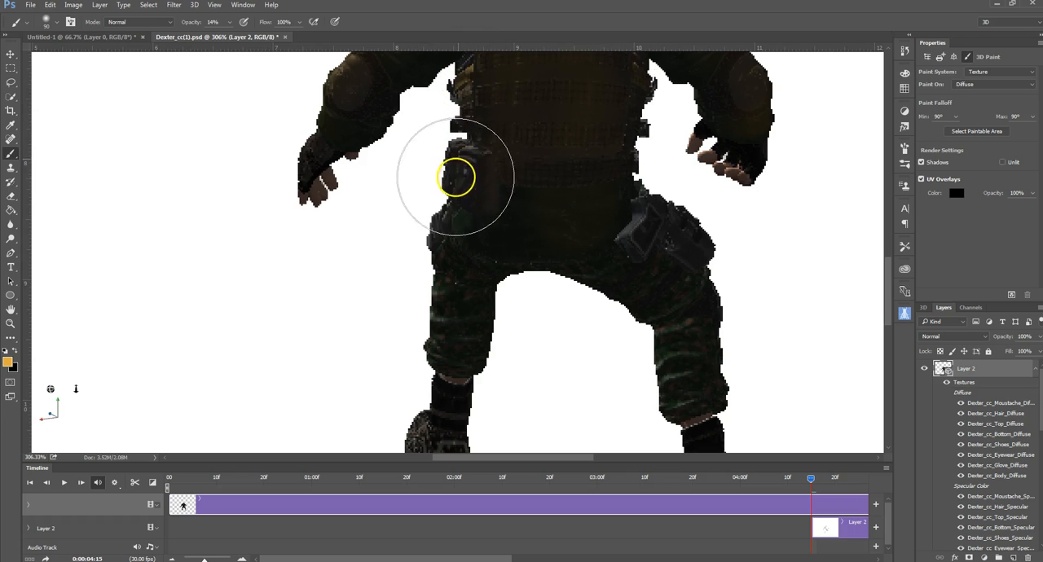
pyautogui.click(459, 171)
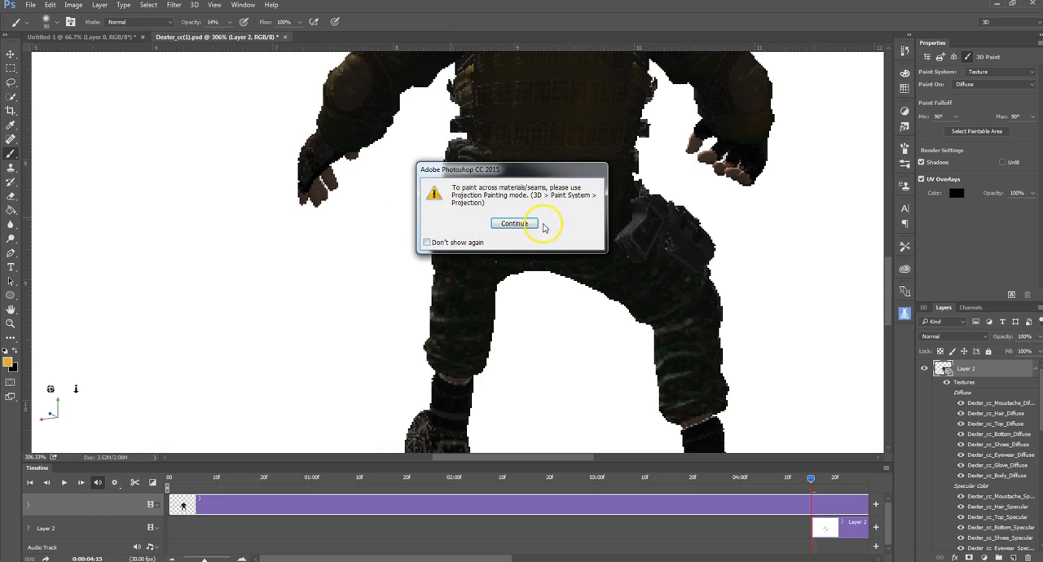
pyautogui.click(514, 223)
pyautogui.click(460, 237)
pyautogui.click(519, 225)
pyautogui.click(461, 237)
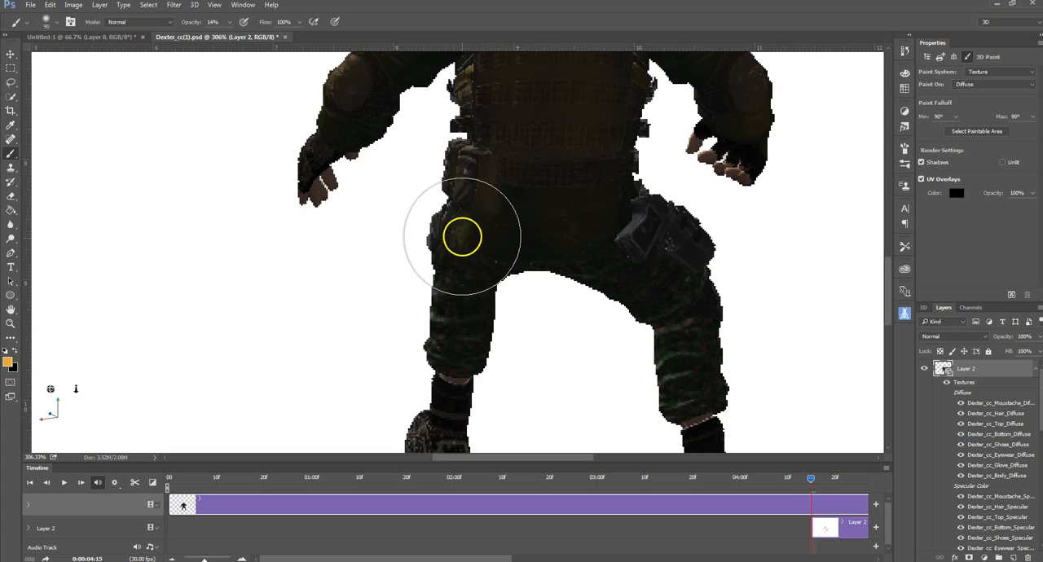
pyautogui.click(513, 224)
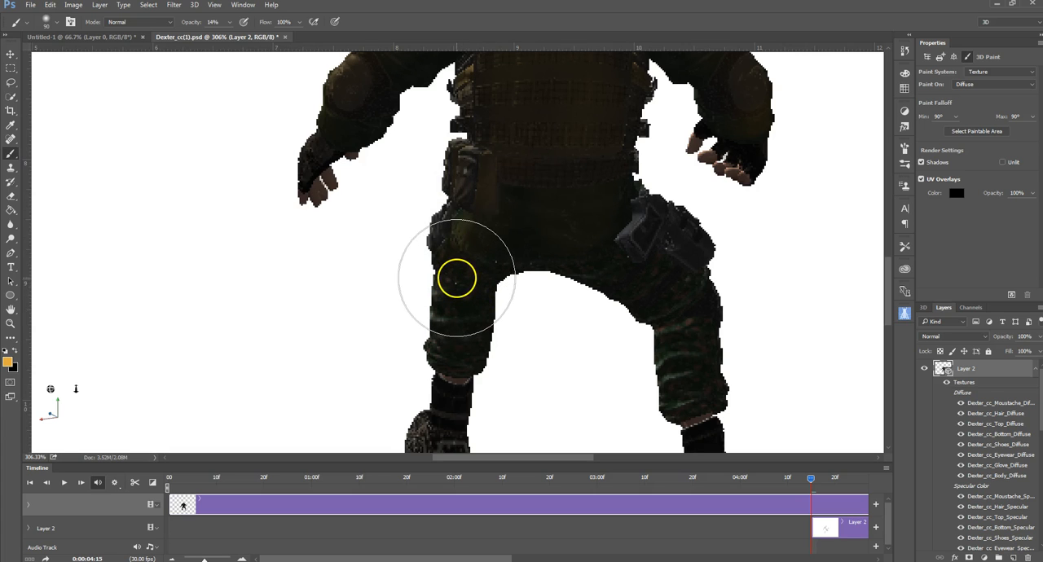
pyautogui.moveTo(451, 326)
pyautogui.mouseDown()
pyautogui.moveTo(439, 358)
pyautogui.moveTo(449, 318)
pyautogui.moveTo(450, 359)
pyautogui.moveTo(451, 269)
pyautogui.moveTo(461, 233)
pyautogui.mouseUp()
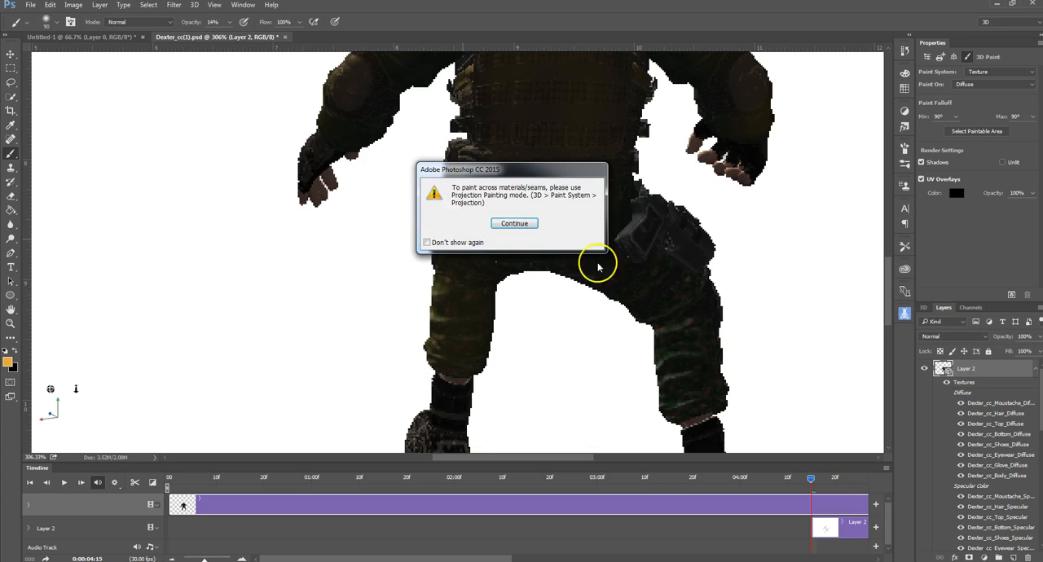
pyautogui.click(522, 225)
# Step: Brush the orange over the holster on the right hip and down the right trouser leg, dismissing the seam warnings
pyautogui.moveTo(608, 186)
pyautogui.mouseDown()
pyautogui.moveTo(655, 214)
pyautogui.moveTo(668, 233)
pyautogui.moveTo(636, 221)
pyautogui.moveTo(708, 279)
pyautogui.moveTo(683, 344)
pyautogui.moveTo(686, 282)
pyautogui.moveTo(633, 257)
pyautogui.moveTo(601, 256)
pyautogui.moveTo(604, 266)
pyautogui.moveTo(624, 249)
pyautogui.moveTo(615, 255)
pyautogui.mouseUp()
pyautogui.click(515, 223)
pyautogui.click(515, 224)
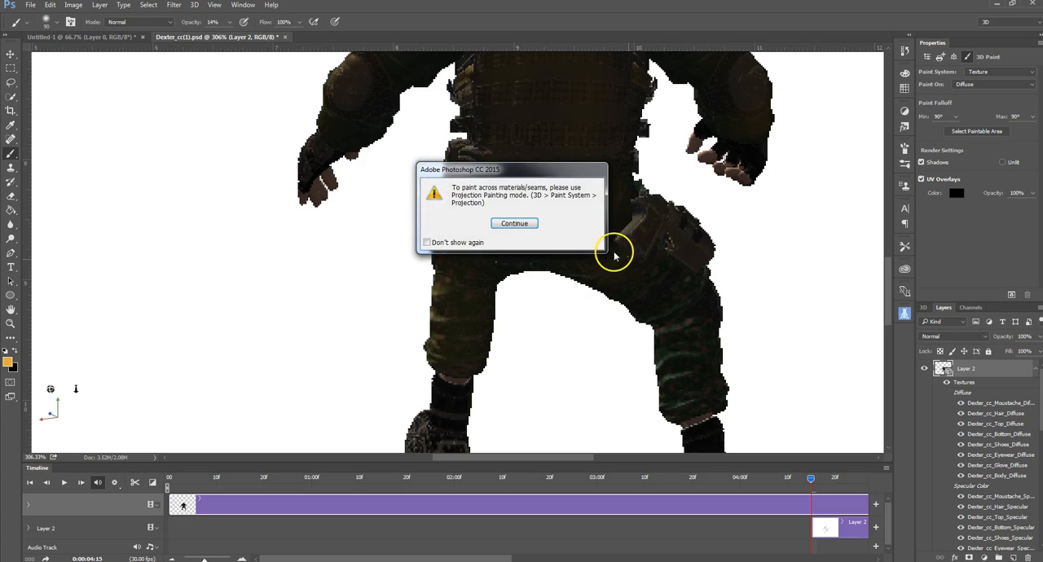
pyautogui.click(532, 227)
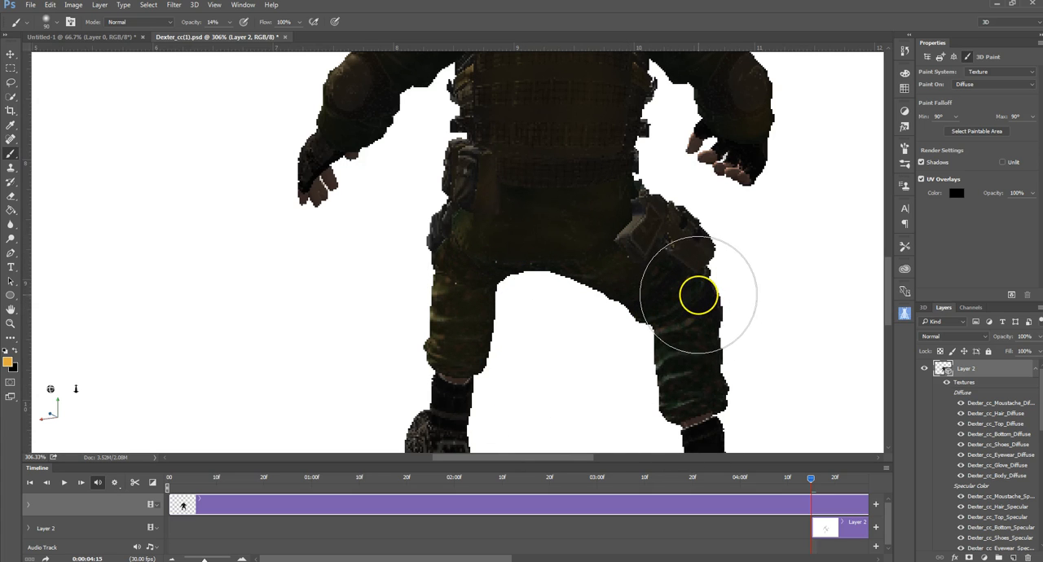
pyautogui.moveTo(698, 295)
pyautogui.mouseDown()
pyautogui.moveTo(677, 289)
pyautogui.moveTo(703, 328)
pyautogui.moveTo(701, 306)
pyautogui.mouseUp()
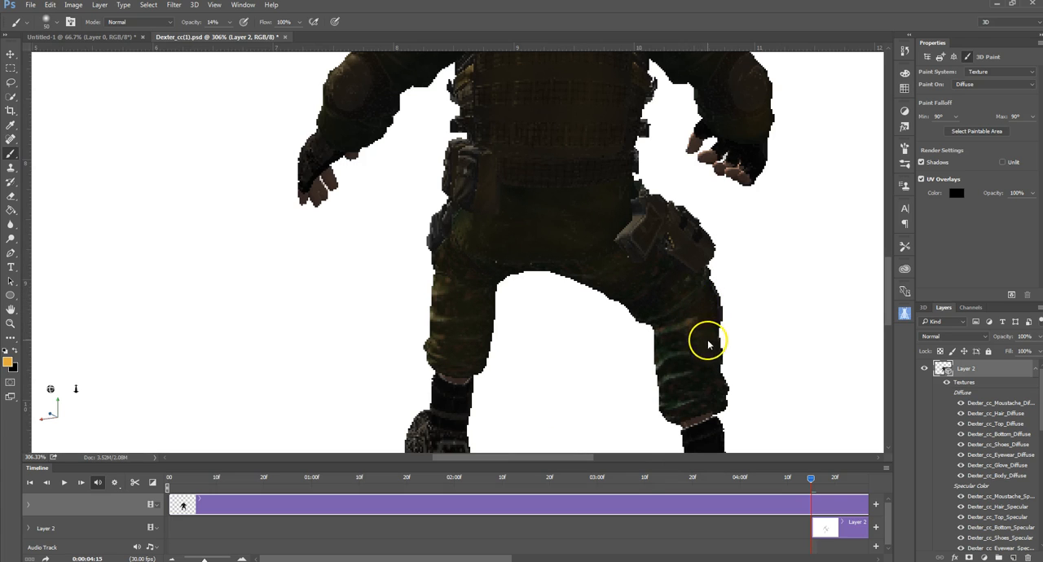
pyautogui.moveTo(711, 353)
pyautogui.mouseDown()
pyautogui.moveTo(706, 345)
pyautogui.moveTo(710, 399)
pyautogui.moveTo(691, 406)
pyautogui.moveTo(621, 298)
pyautogui.mouseUp()
pyautogui.click(514, 223)
pyautogui.moveTo(677, 350)
pyautogui.mouseDown()
pyautogui.moveTo(702, 406)
pyautogui.moveTo(667, 382)
pyautogui.moveTo(671, 338)
pyautogui.moveTo(645, 274)
pyautogui.moveTo(660, 269)
pyautogui.moveTo(625, 258)
pyautogui.moveTo(620, 239)
pyautogui.moveTo(703, 313)
pyautogui.moveTo(638, 289)
pyautogui.moveTo(621, 243)
pyautogui.moveTo(748, 397)
pyautogui.moveTo(684, 295)
pyautogui.moveTo(636, 277)
pyautogui.moveTo(616, 232)
pyautogui.moveTo(643, 198)
pyautogui.moveTo(633, 209)
pyautogui.moveTo(641, 204)
pyautogui.moveTo(648, 221)
pyautogui.moveTo(557, 284)
pyautogui.moveTo(708, 419)
pyautogui.mouseUp()
# Step: Brush the orange over both boots and the lower trouser legs, dismissing the seam warning
pyautogui.scroll(-5, 706, 399)
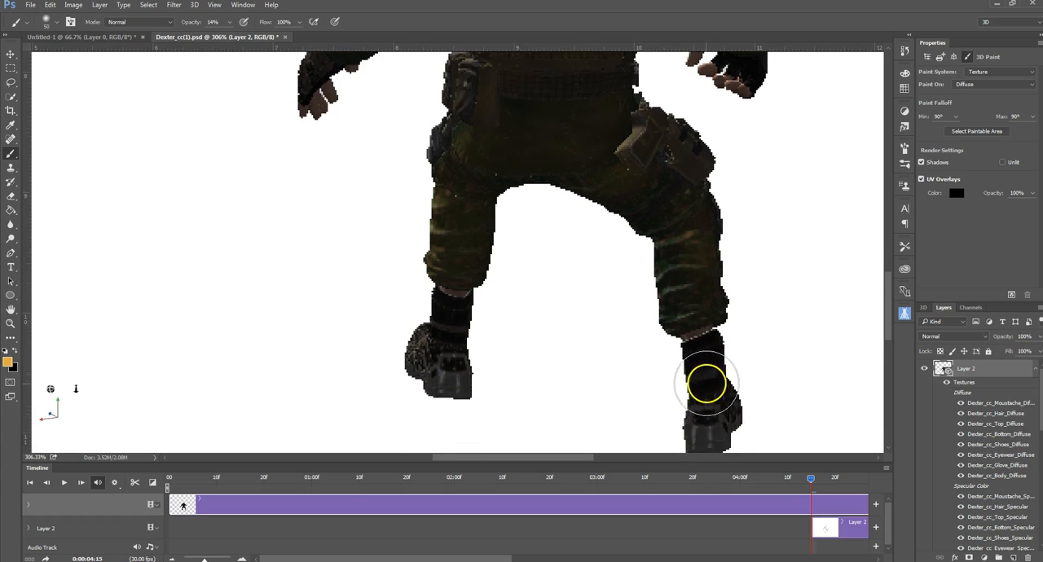
pyautogui.moveTo(699, 316)
pyautogui.mouseDown()
pyautogui.moveTo(709, 398)
pyautogui.moveTo(701, 379)
pyautogui.moveTo(715, 334)
pyautogui.moveTo(710, 365)
pyautogui.moveTo(677, 397)
pyautogui.mouseUp()
pyautogui.moveTo(436, 294)
pyautogui.mouseDown()
pyautogui.moveTo(452, 263)
pyautogui.moveTo(455, 340)
pyautogui.moveTo(461, 266)
pyautogui.moveTo(440, 278)
pyautogui.moveTo(449, 345)
pyautogui.moveTo(442, 271)
pyautogui.moveTo(449, 285)
pyautogui.moveTo(473, 219)
pyautogui.moveTo(436, 119)
pyautogui.moveTo(444, 92)
pyautogui.moveTo(427, 109)
pyautogui.moveTo(469, 70)
pyautogui.mouseUp()
pyautogui.click(501, 226)
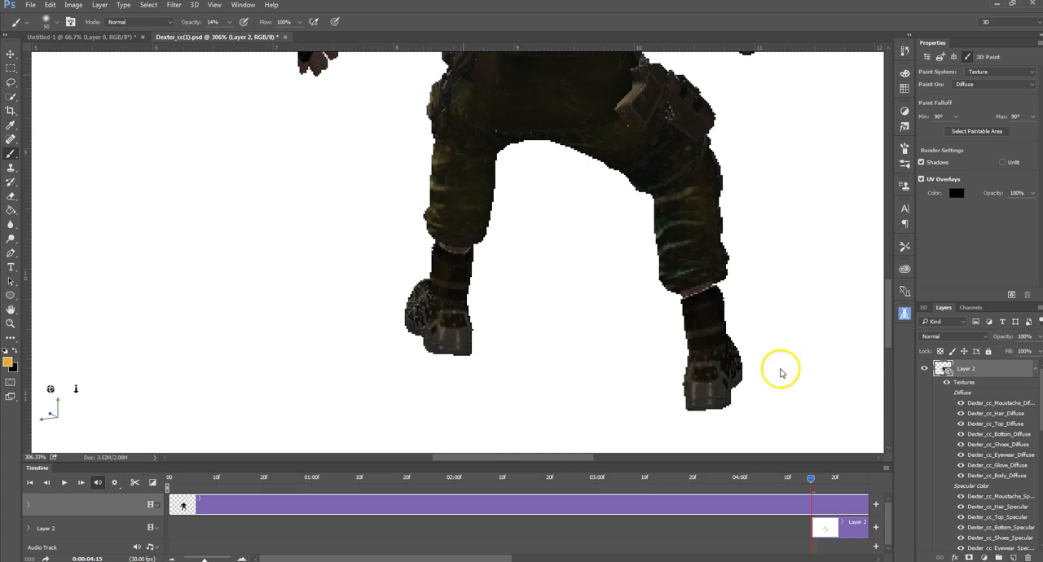
pyautogui.moveTo(716, 329)
pyautogui.mouseDown()
pyautogui.moveTo(713, 298)
pyautogui.moveTo(711, 351)
pyautogui.moveTo(729, 375)
pyautogui.moveTo(731, 352)
pyautogui.moveTo(391, 216)
pyautogui.moveTo(401, 237)
pyautogui.moveTo(475, 228)
pyautogui.mouseUp()
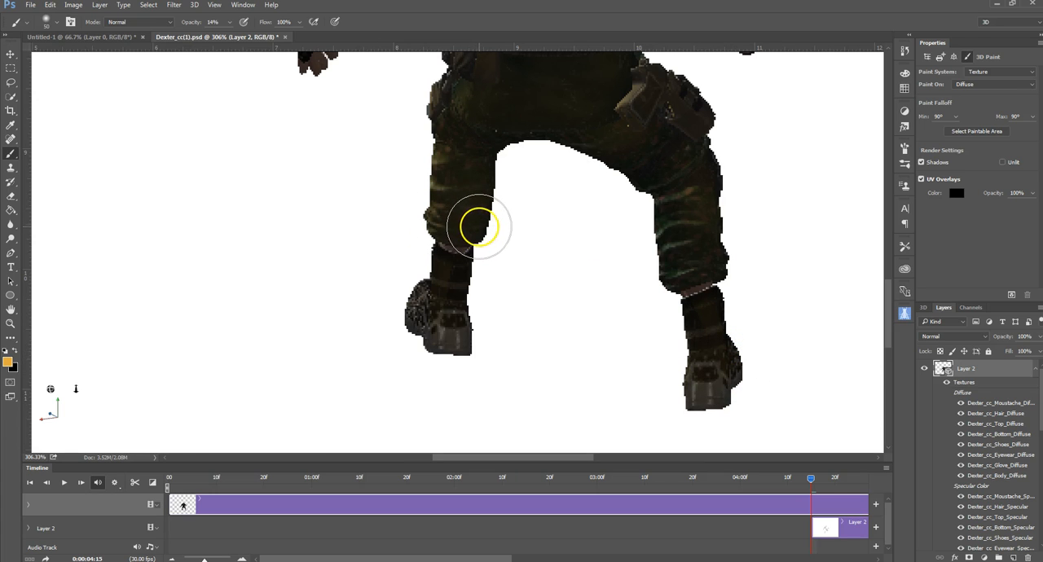
# Step: Brush the orange over both forearms down to the gloves, dismissing the seam warning
pyautogui.scroll(3, 490, 237)
pyautogui.scroll(5, 481, 235)
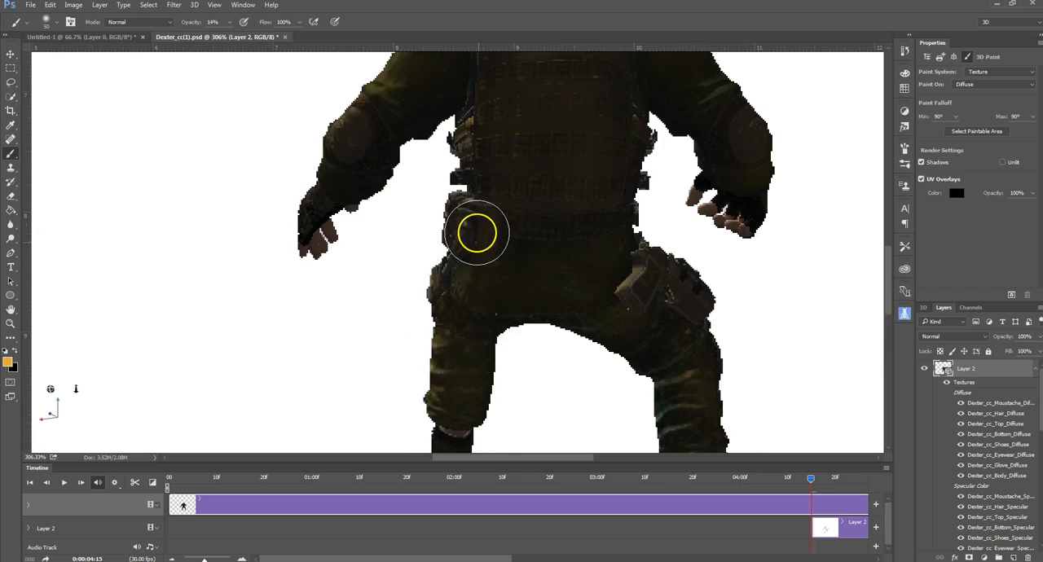
pyautogui.moveTo(676, 161)
pyautogui.mouseDown()
pyautogui.moveTo(710, 180)
pyautogui.moveTo(738, 300)
pyautogui.mouseUp()
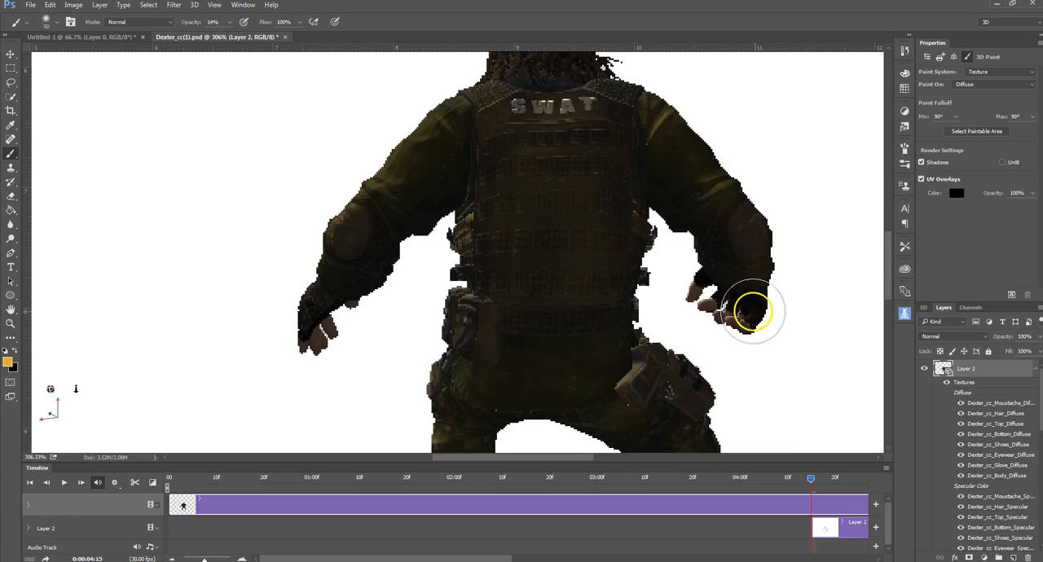
pyautogui.moveTo(391, 252); pyautogui.dragTo(307, 315)
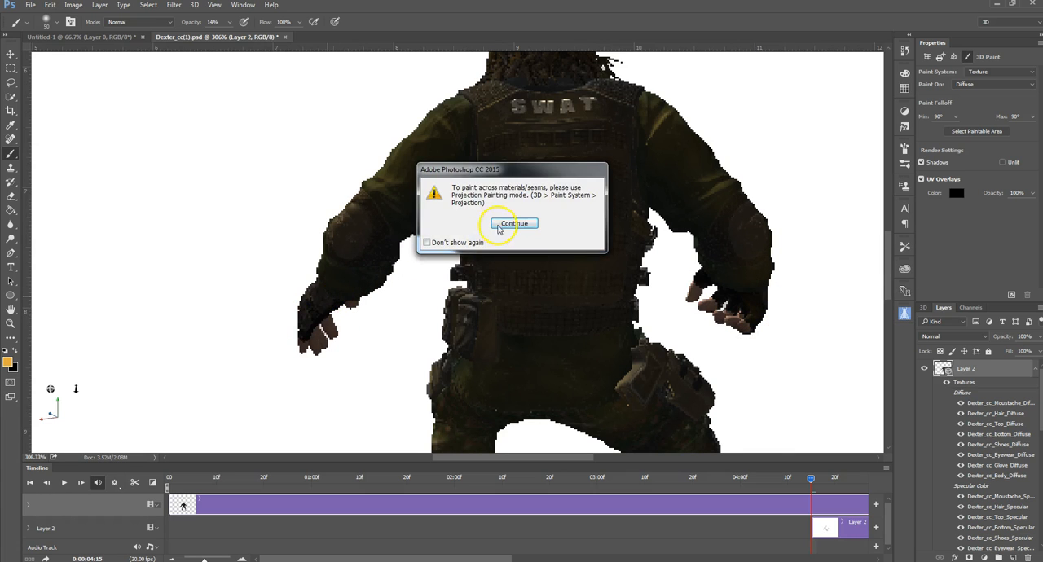
pyautogui.click(500, 228)
pyautogui.scroll(-1, 435, 255)
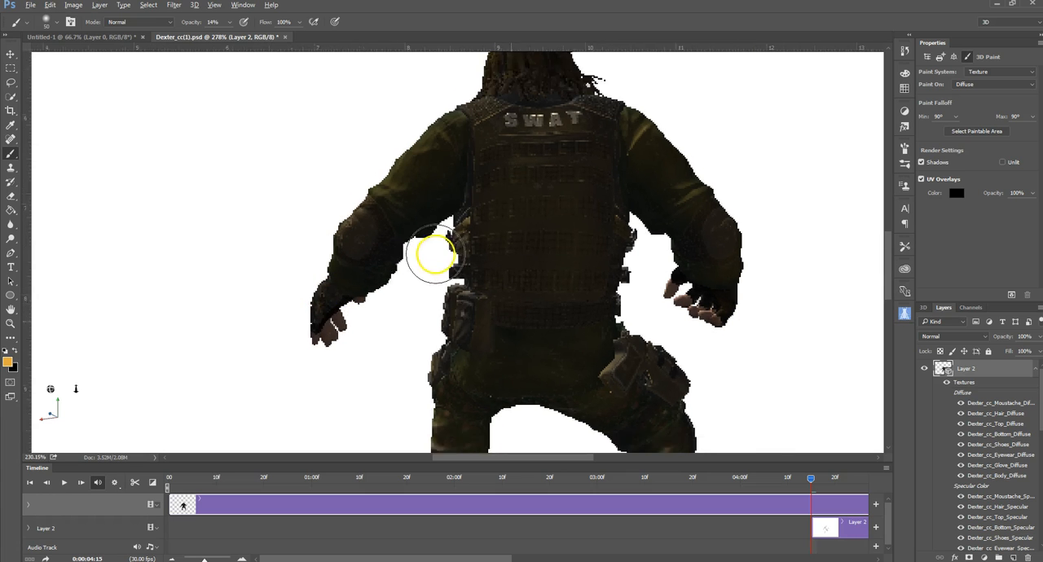
pyautogui.scroll(-5, 434, 255)
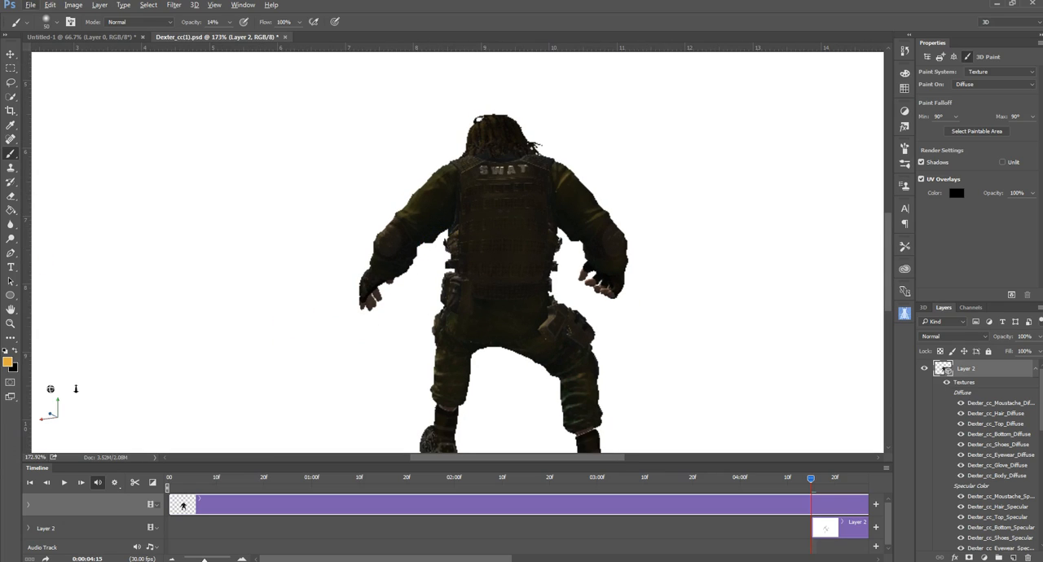
# Step: Orbit the camera around to the character's front-left side and try brushing the clothing there
pyautogui.click(11, 55)
pyautogui.moveTo(253, 289); pyautogui.dragTo(536, 198)
pyautogui.click(11, 154)
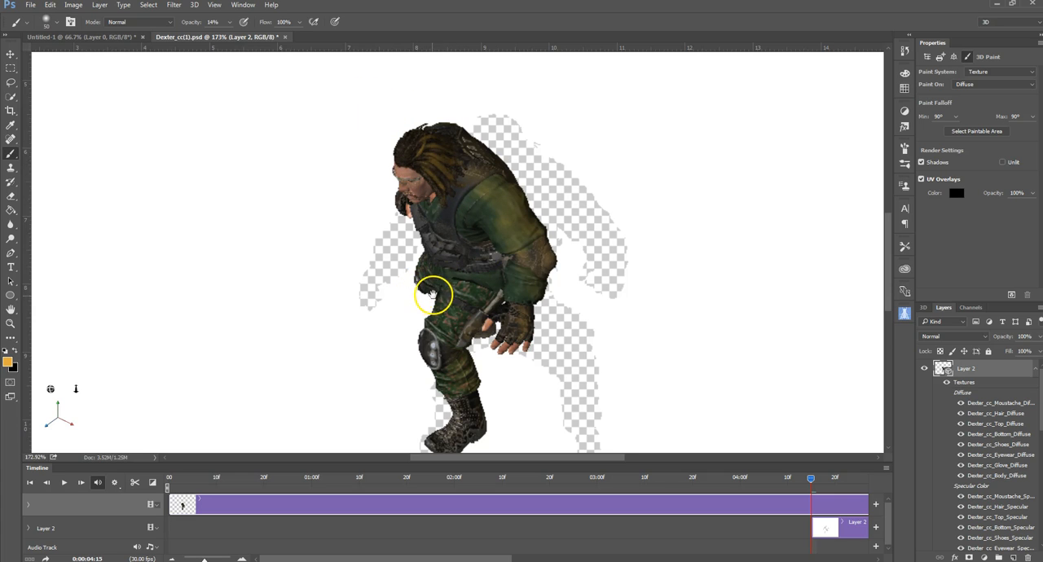
pyautogui.moveTo(434, 295)
pyautogui.mouseDown()
pyautogui.moveTo(437, 359)
pyautogui.moveTo(454, 296)
pyautogui.moveTo(438, 287)
pyautogui.mouseUp()
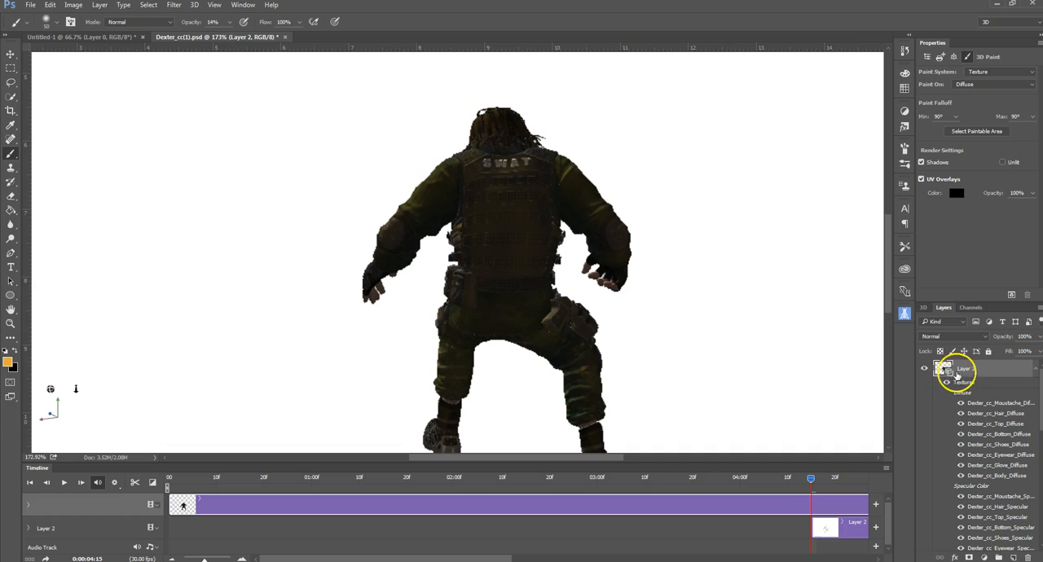
# Step: Select the whole 3D scene and orbit the camera to a raised view of the character's front-left side
pyautogui.click(924, 307)
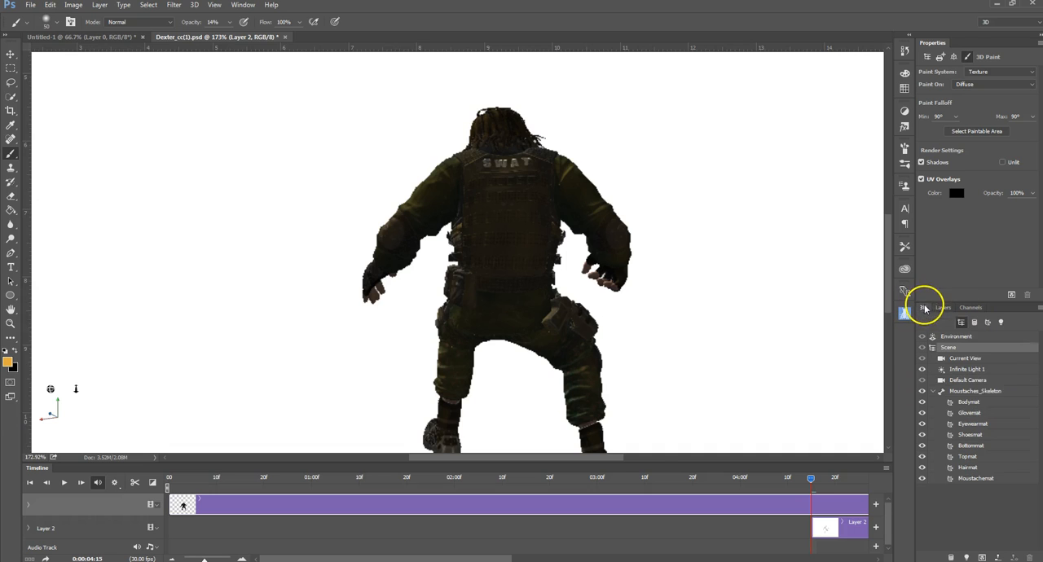
pyautogui.click(975, 393)
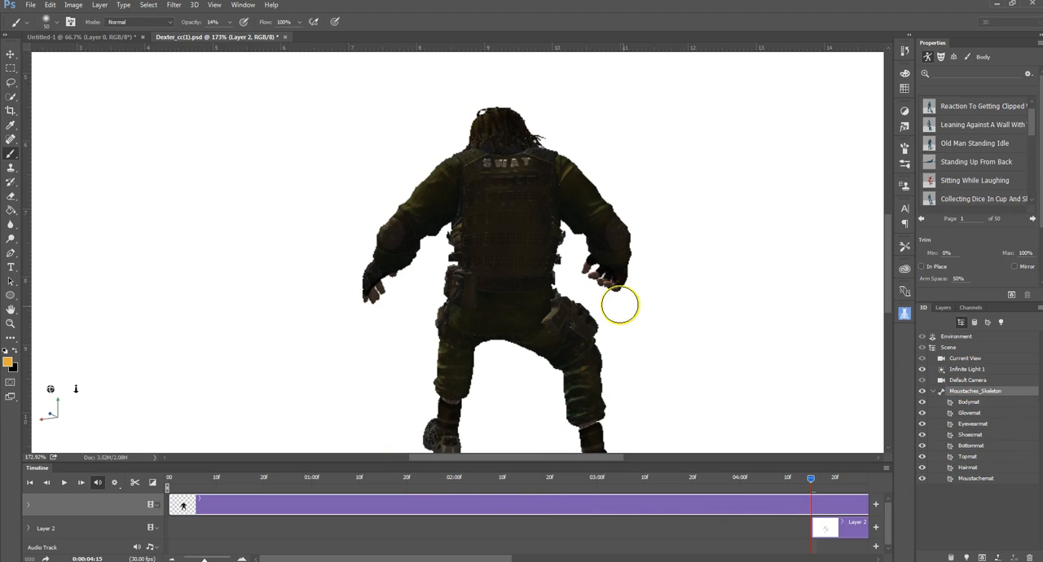
pyautogui.click(11, 57)
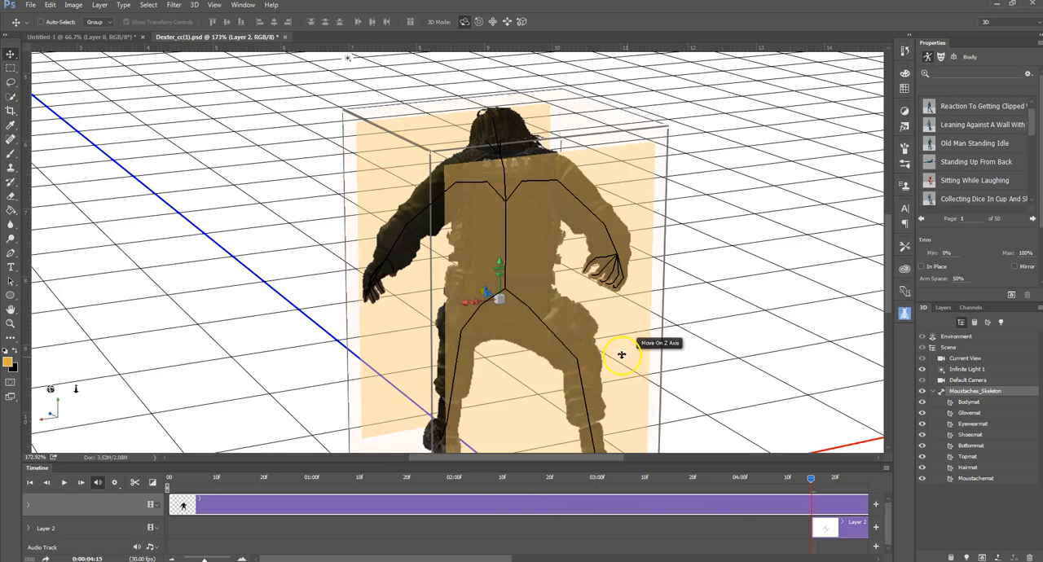
pyautogui.click(705, 376)
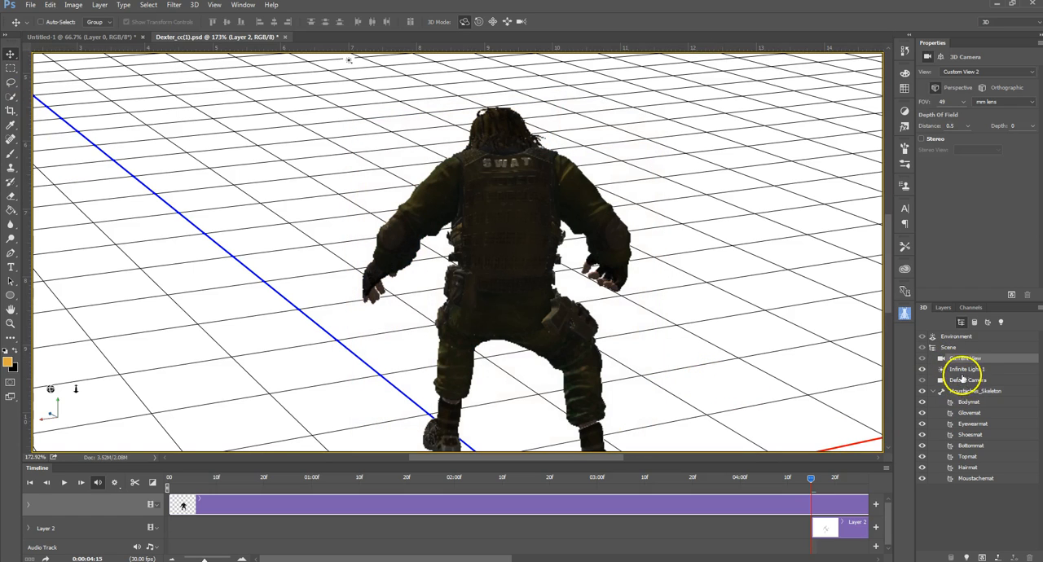
pyautogui.click(953, 347)
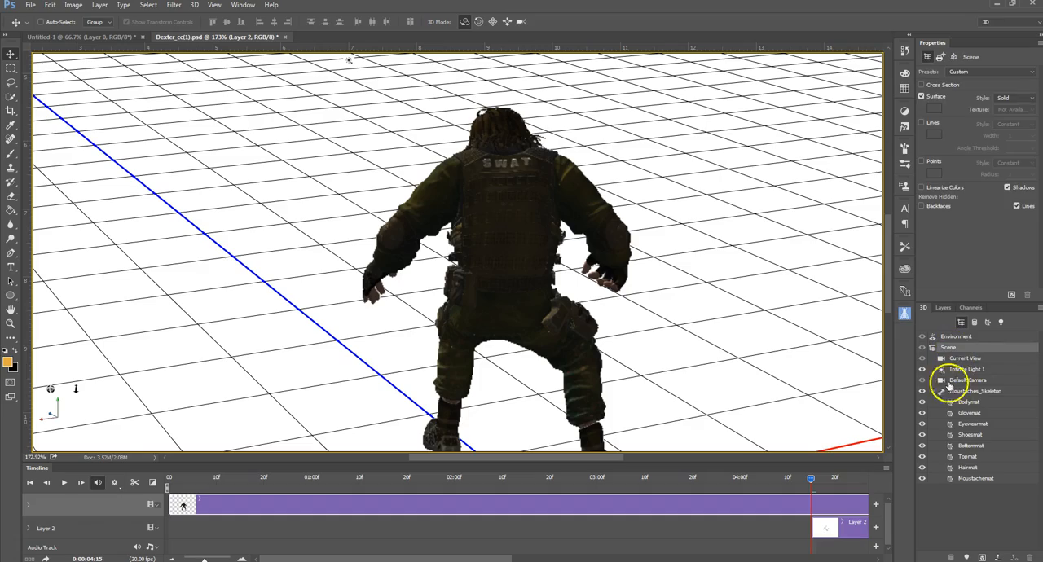
pyautogui.moveTo(223, 302); pyautogui.dragTo(326, 292)
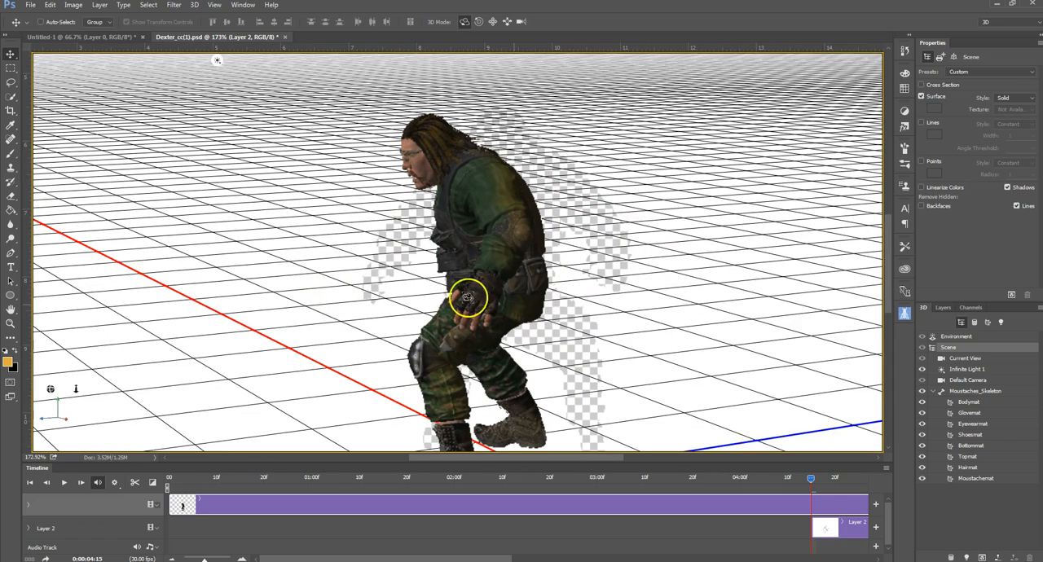
pyautogui.moveTo(274, 296); pyautogui.dragTo(304, 308)
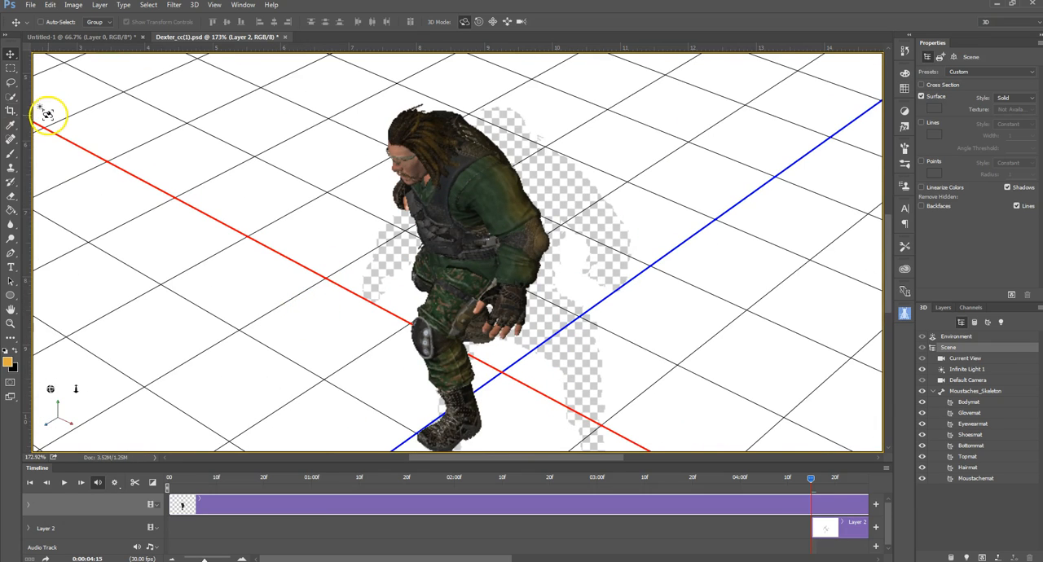
# Step: Brush the orange over the character's left sleeve, elbow and glove, dismissing the seam warning
pyautogui.click(10, 155)
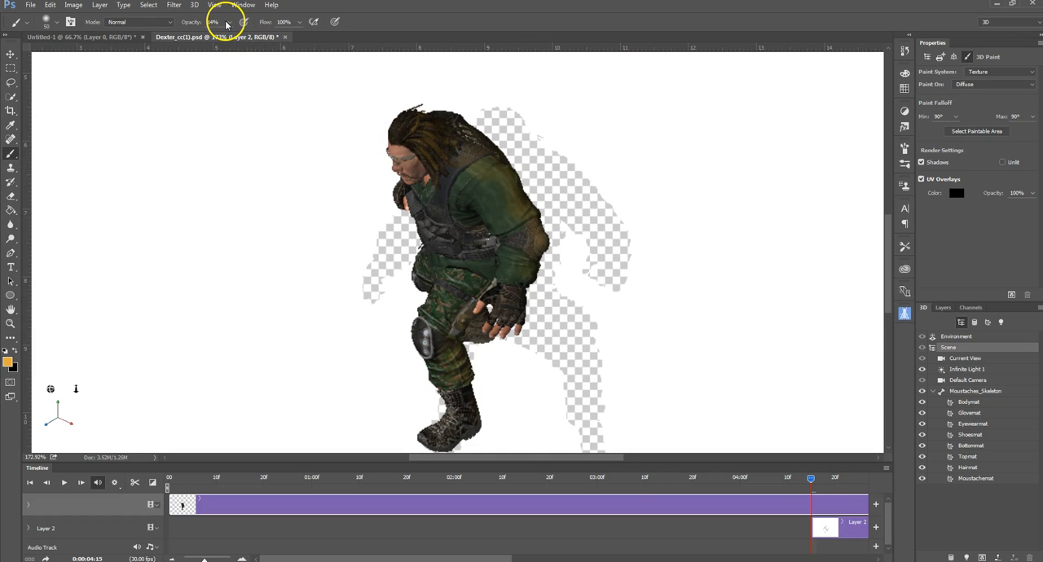
pyautogui.moveTo(442, 190)
pyautogui.mouseDown()
pyautogui.moveTo(488, 191)
pyautogui.moveTo(510, 214)
pyautogui.moveTo(513, 303)
pyautogui.moveTo(526, 314)
pyautogui.mouseUp()
pyautogui.click(514, 223)
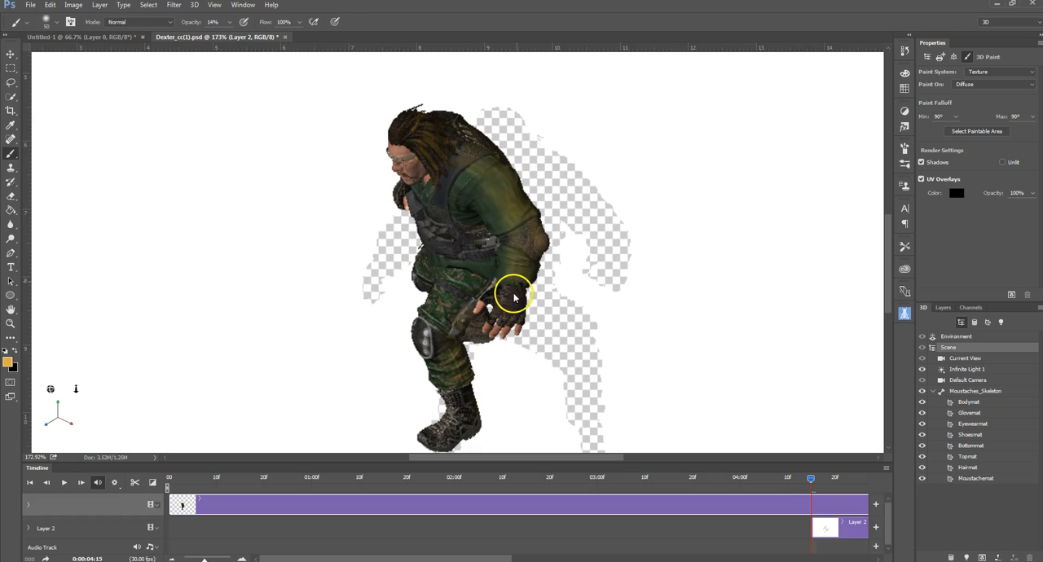
pyautogui.click(512, 283)
pyautogui.click(515, 220)
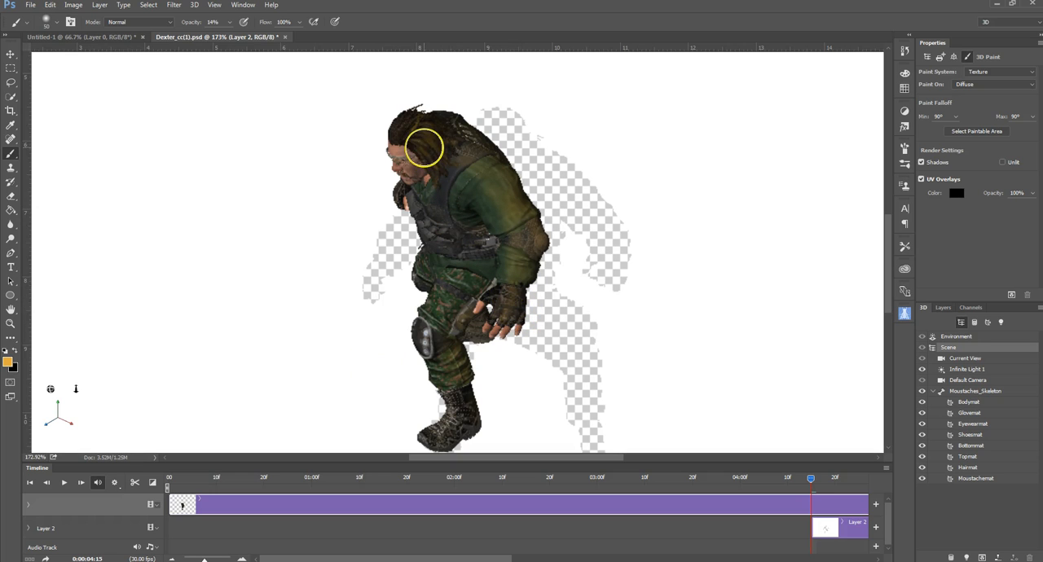
# Step: Brush the orange over the dreadlocks hanging above the left shoulder, dismissing the seam warning
pyautogui.click(450, 167)
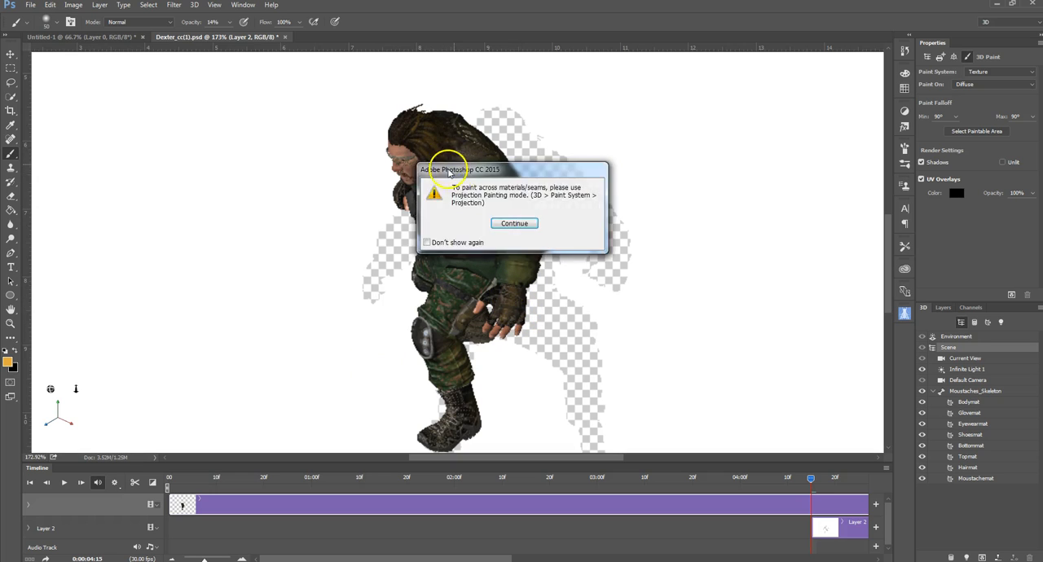
pyautogui.click(511, 224)
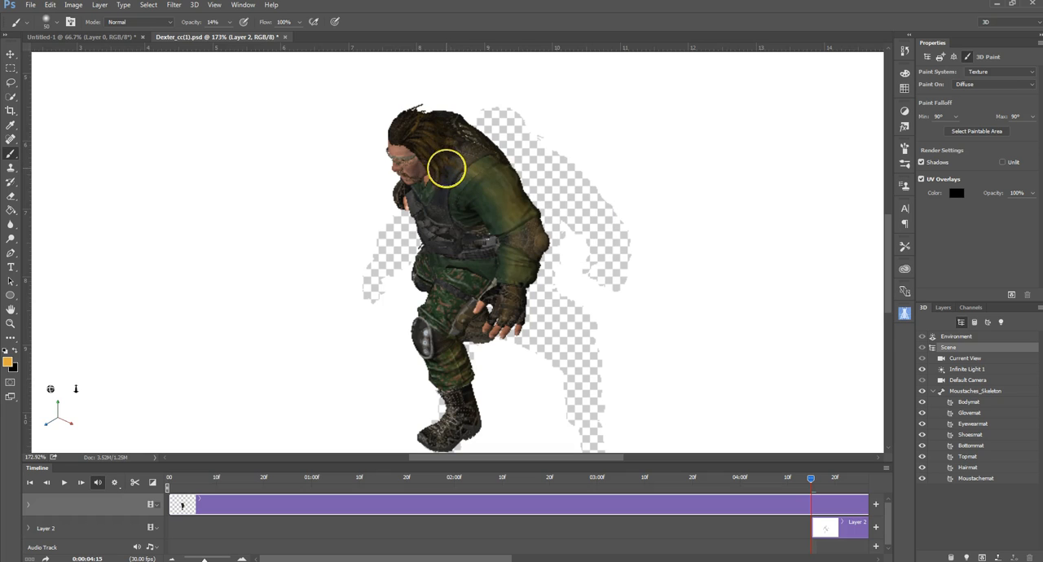
pyautogui.click(446, 169)
pyautogui.click(505, 224)
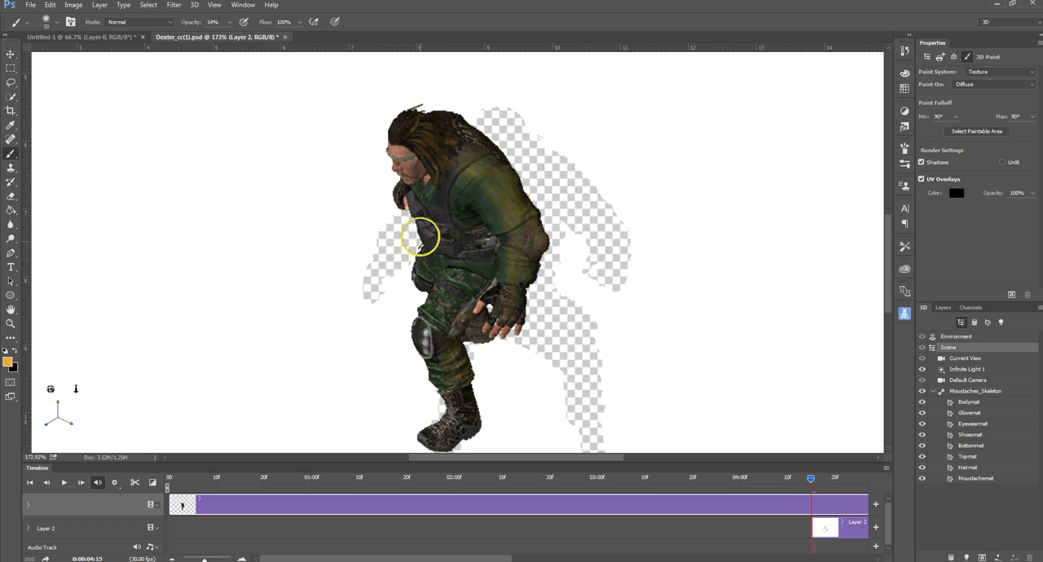
# Step: Sample a dark color from the vest and orbit the camera down to a ground-level front view of the character
pyautogui.keyDown('alt'); pyautogui.click(436, 249); pyautogui.keyUp('alt')
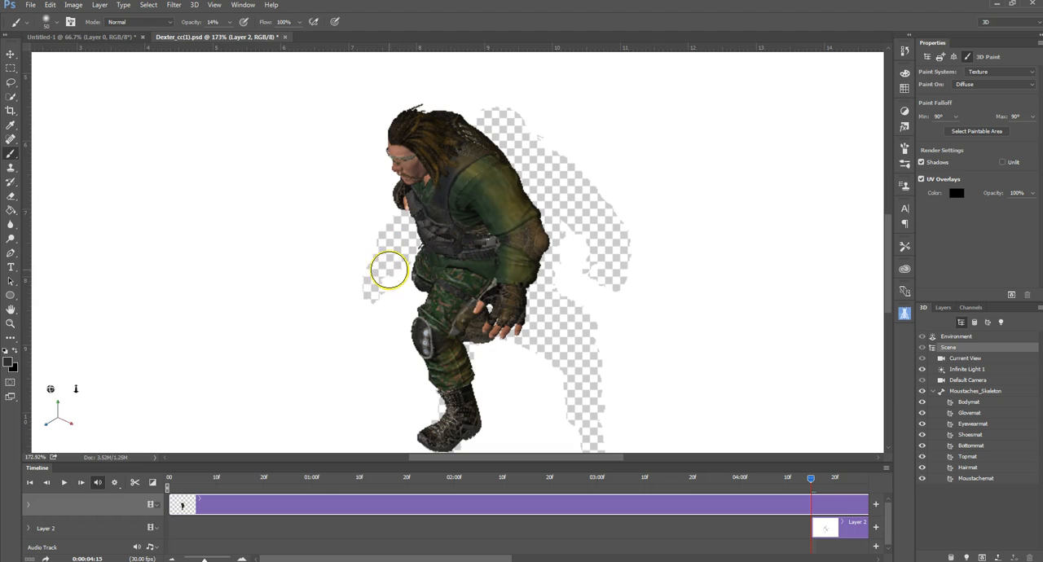
pyautogui.moveTo(353, 255); pyautogui.dragTo(419, 260)
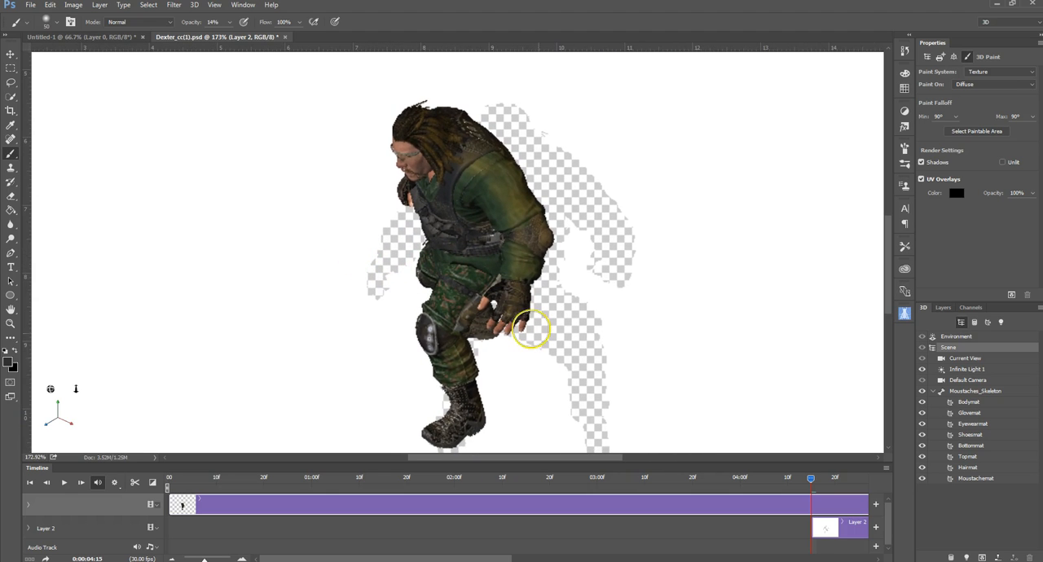
pyautogui.click(11, 53)
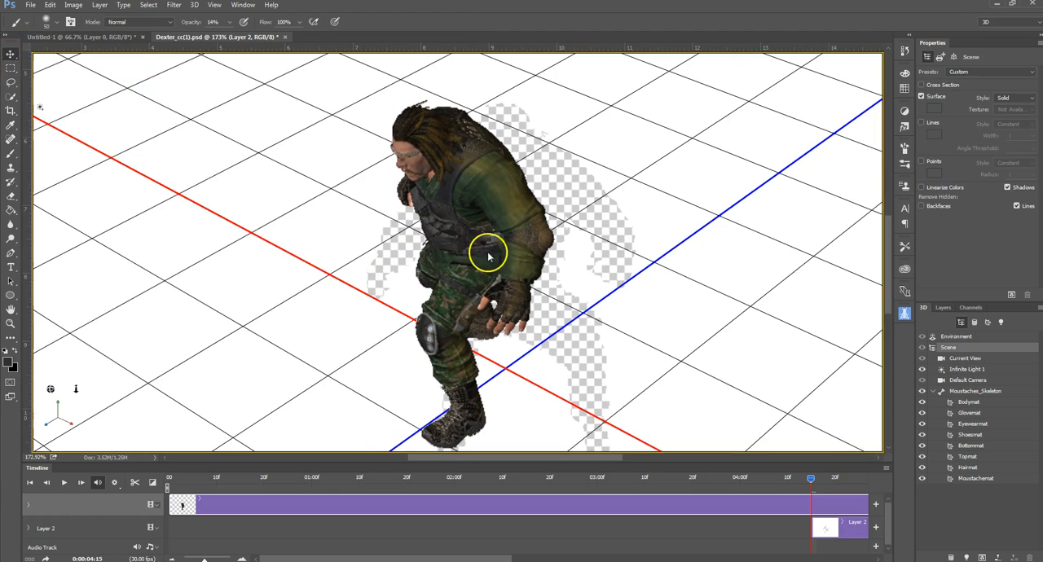
pyautogui.moveTo(589, 305); pyautogui.dragTo(587, 271)
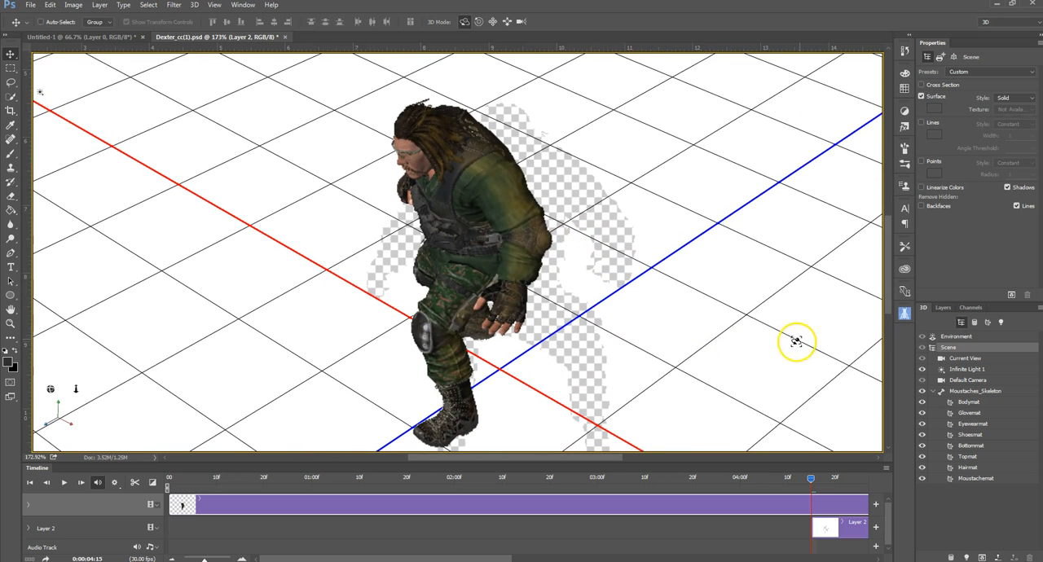
pyautogui.moveTo(720, 324); pyautogui.dragTo(662, 333)
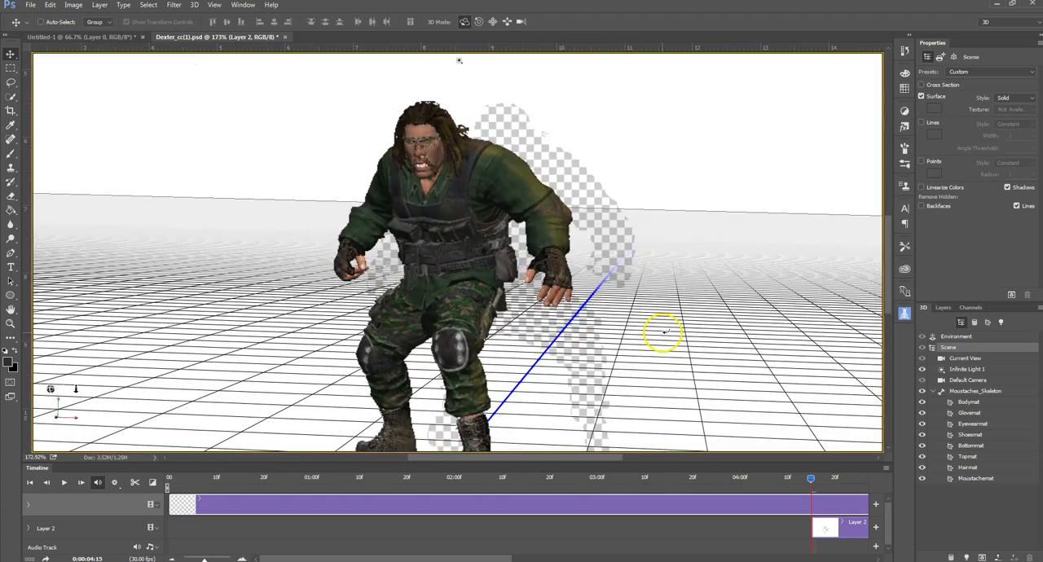
# Step: Select the Moustaches_Skeleton object and set the brush's foreground color to yellow-orange f3ba33
pyautogui.click(12, 154)
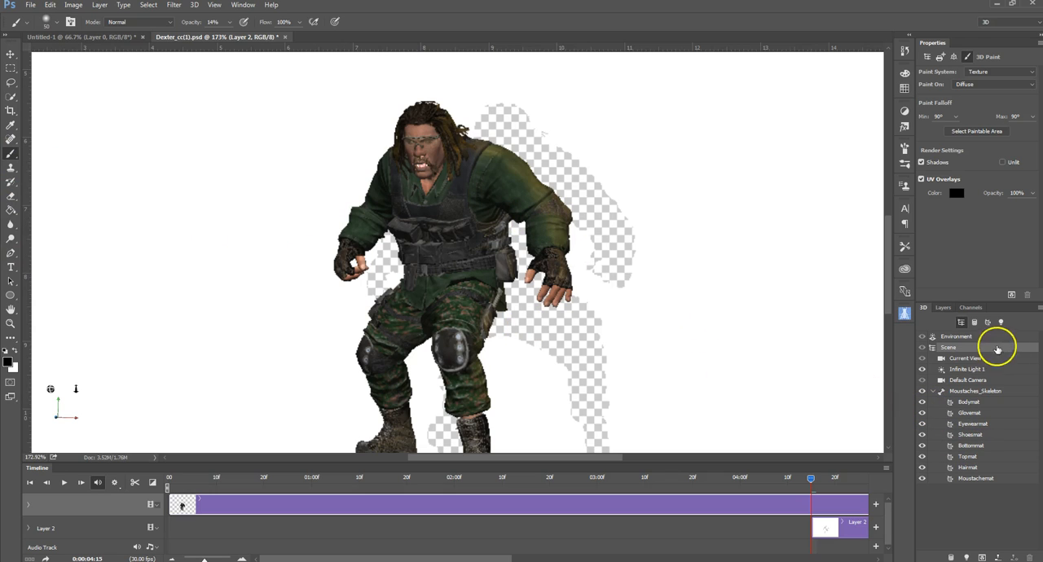
pyautogui.click(966, 391)
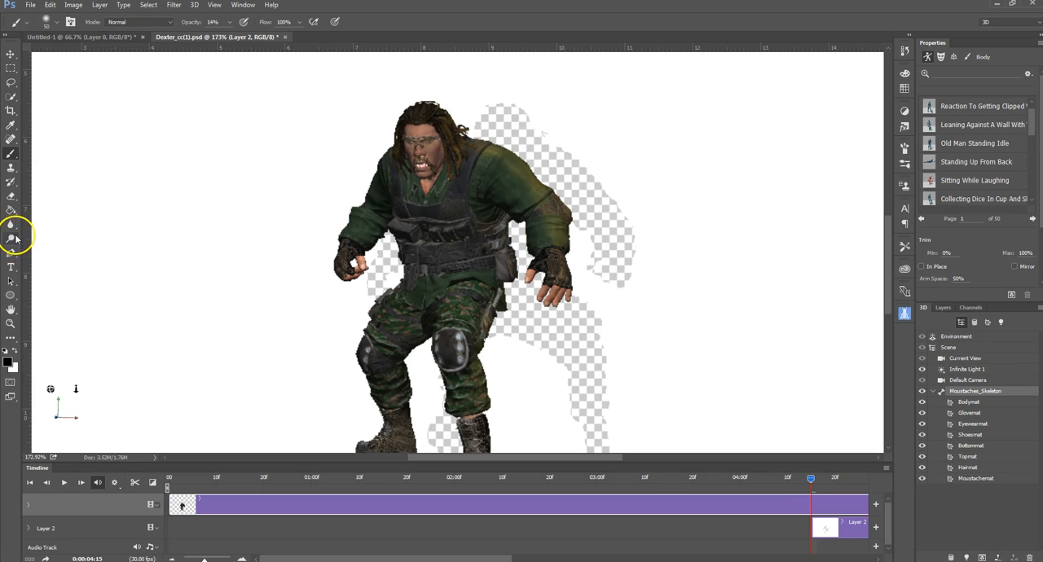
pyautogui.click(8, 362)
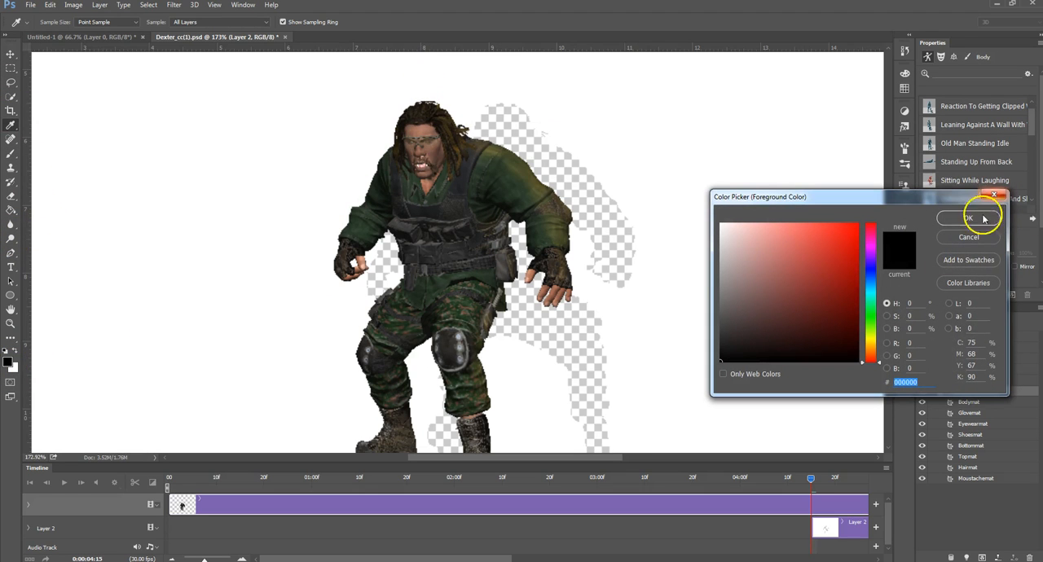
pyautogui.moveTo(869, 353); pyautogui.dragTo(870, 352)
pyautogui.click(829, 230)
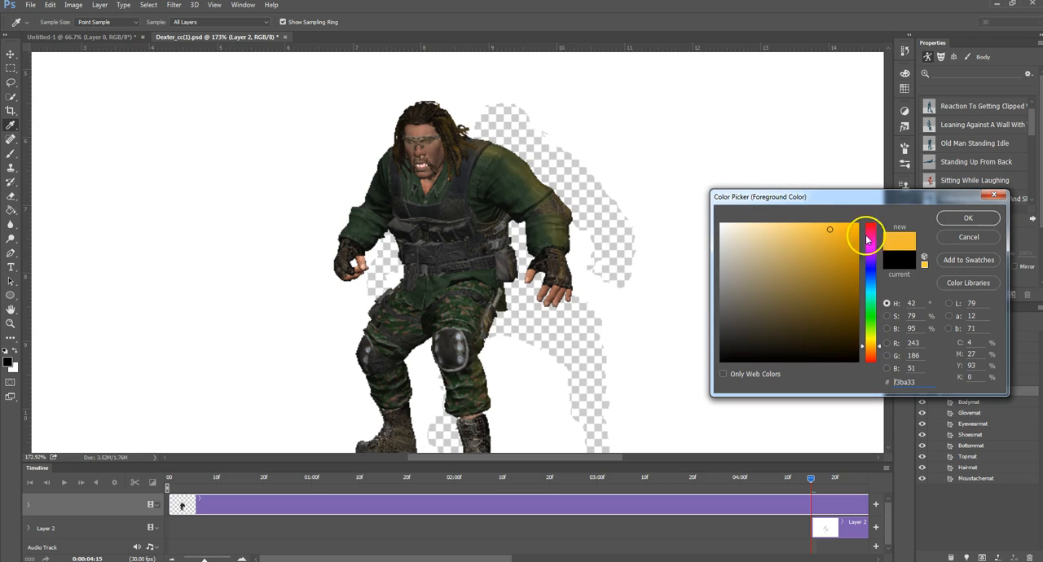
pyautogui.click(970, 218)
pyautogui.press('b')
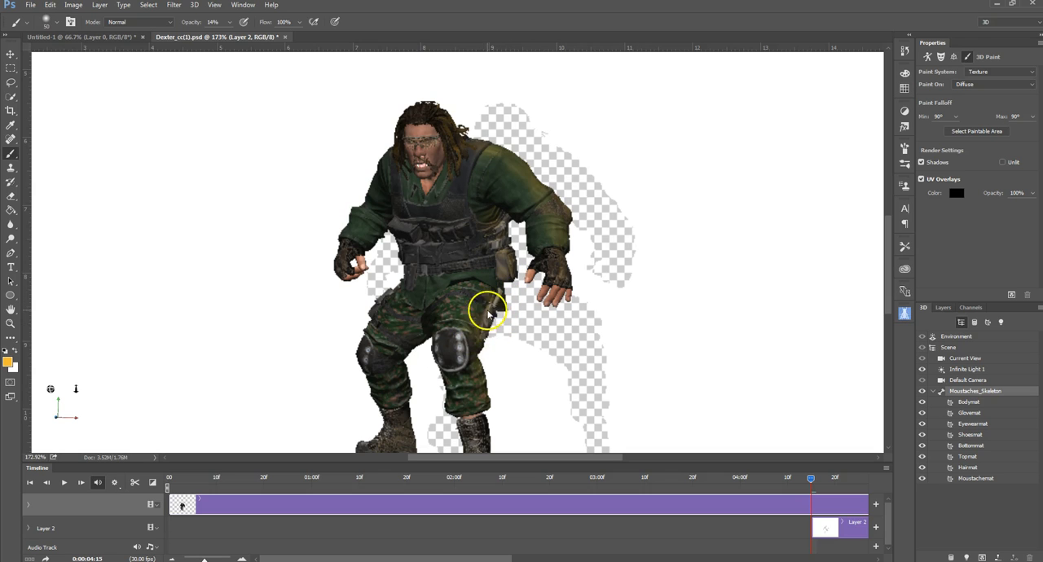
# Step: Brush the orange over the front of both trouser legs and both boots, dismissing the seam warnings
pyautogui.moveTo(471, 326)
pyautogui.mouseDown()
pyautogui.moveTo(478, 385)
pyautogui.moveTo(481, 360)
pyautogui.moveTo(470, 346)
pyautogui.moveTo(468, 370)
pyautogui.moveTo(459, 348)
pyautogui.moveTo(475, 332)
pyautogui.moveTo(475, 417)
pyautogui.moveTo(466, 368)
pyautogui.moveTo(461, 407)
pyautogui.mouseUp()
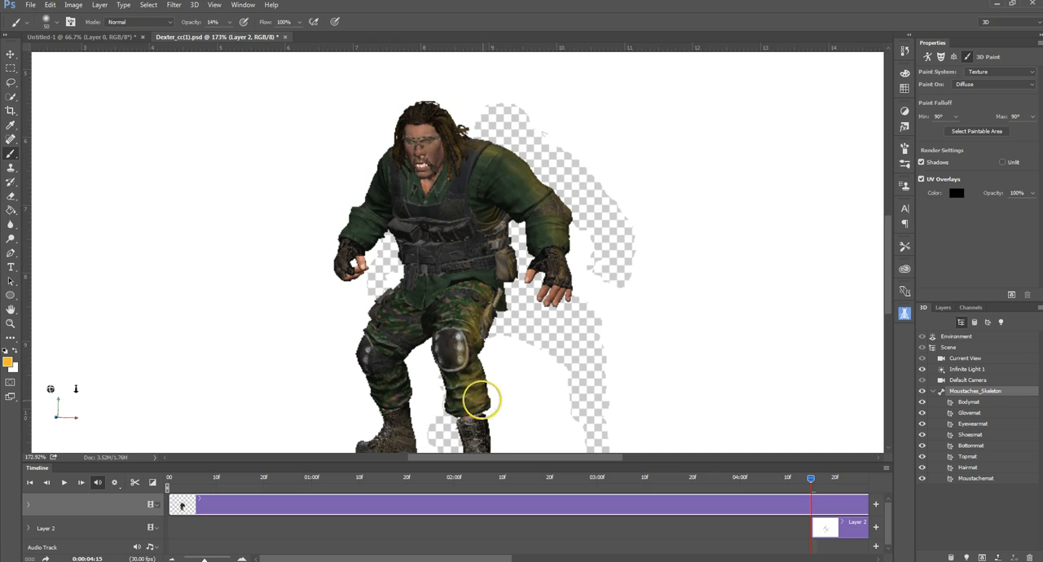
pyautogui.moveTo(549, 411); pyautogui.dragTo(568, 277)
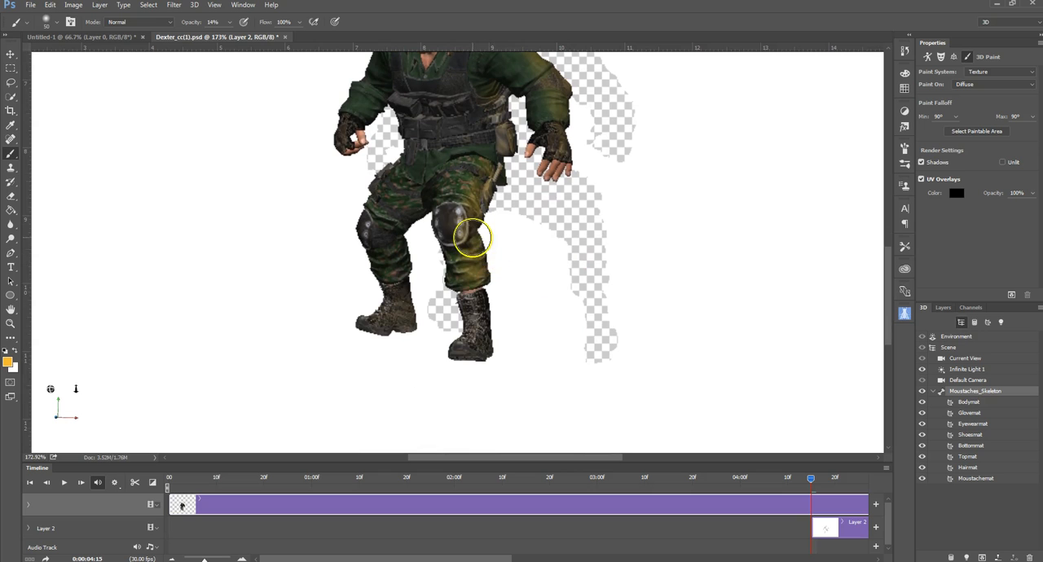
pyautogui.moveTo(471, 236)
pyautogui.mouseDown()
pyautogui.moveTo(475, 340)
pyautogui.moveTo(475, 277)
pyautogui.moveTo(476, 297)
pyautogui.mouseUp()
pyautogui.click(512, 225)
pyautogui.click(512, 225)
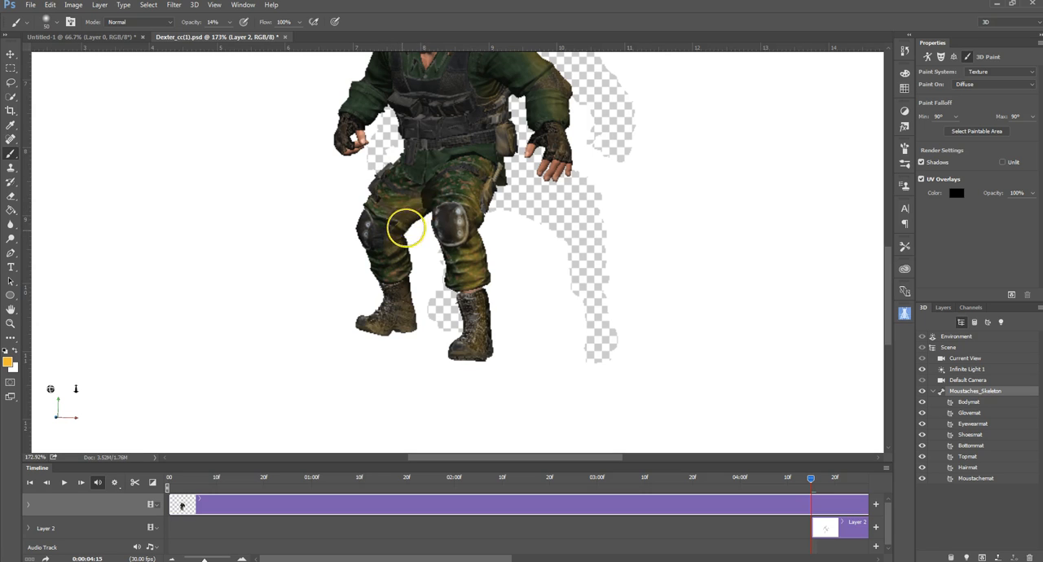
pyautogui.click(391, 303)
pyautogui.click(515, 223)
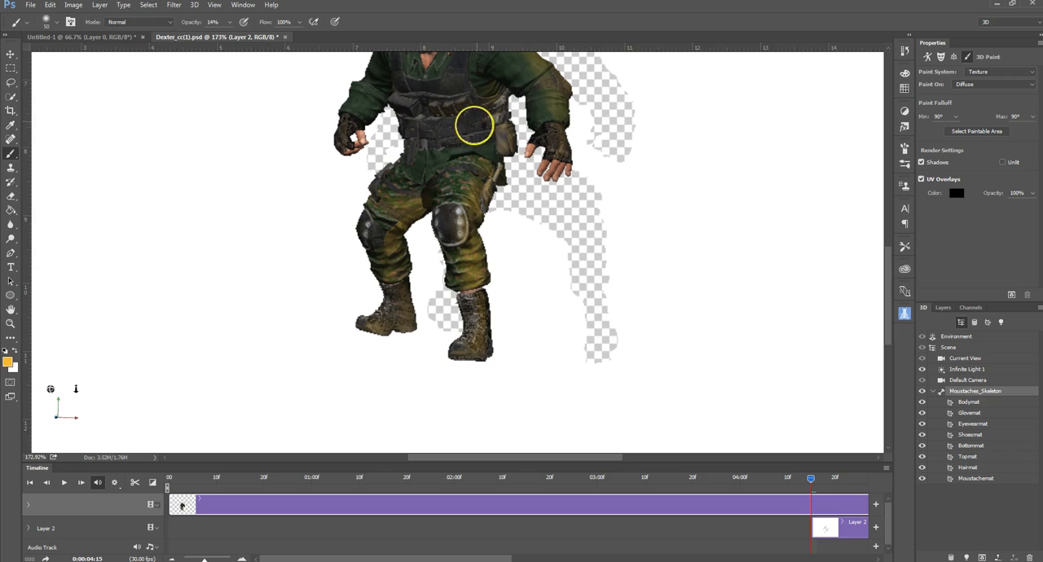
# Step: Brush the orange over the left side of the belt and vest pouches, dismissing the seam warnings
pyautogui.click(481, 161)
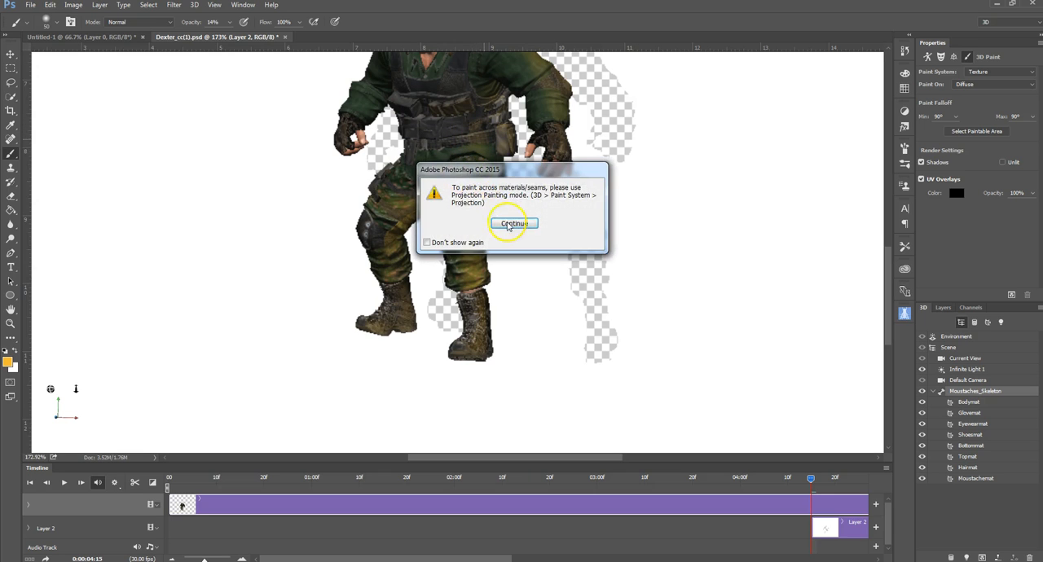
pyautogui.click(512, 223)
pyautogui.click(479, 98)
pyautogui.click(545, 223)
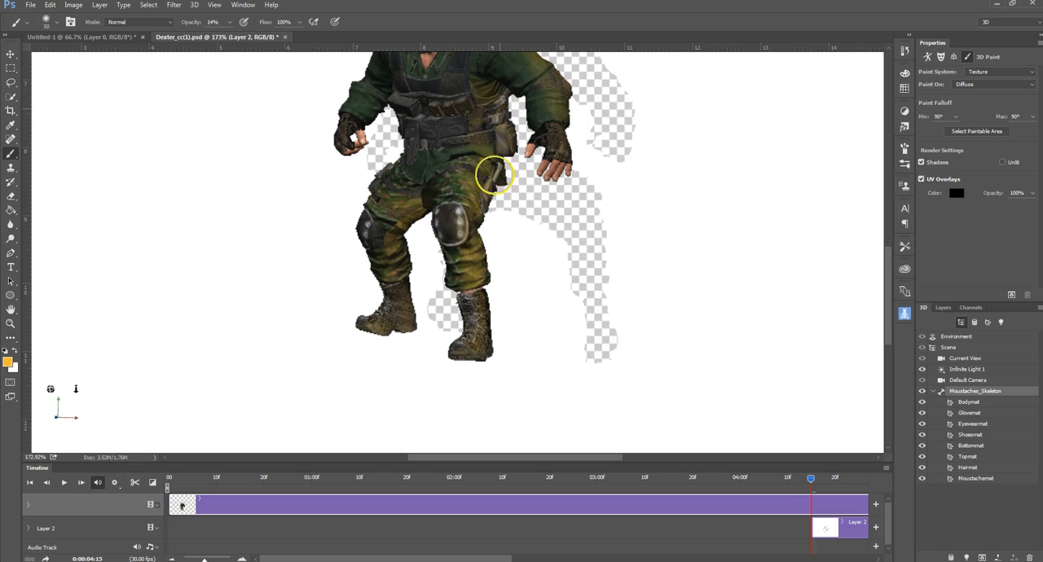
# Step: Set the background color to near-black and swap the colors so that orange is the active paint color
pyautogui.click(15, 368)
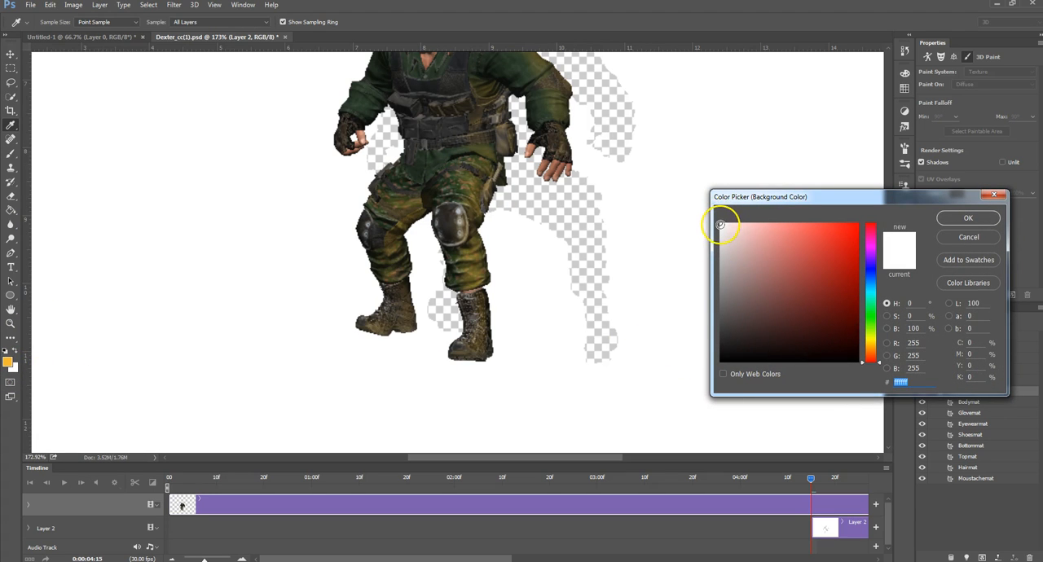
pyautogui.moveTo(721, 224); pyautogui.dragTo(724, 357)
pyautogui.click(969, 219)
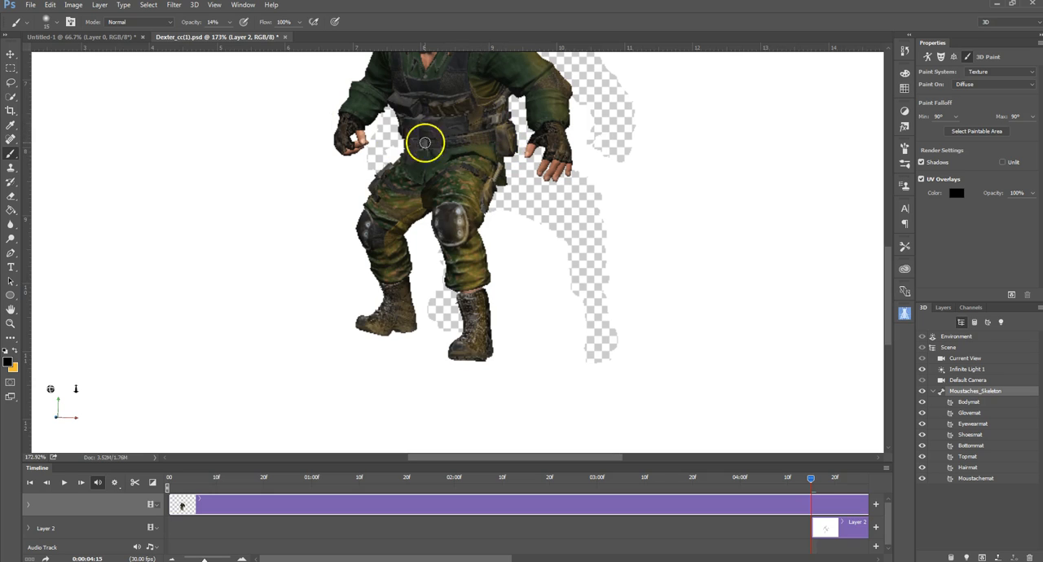
pyautogui.press('x')
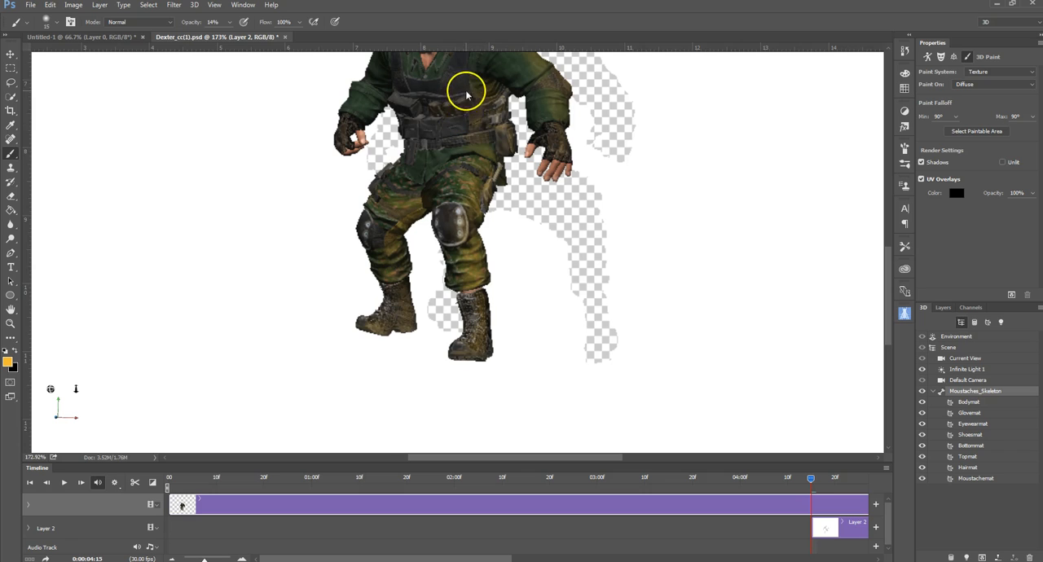
# Step: Select the whole 3D scene and orbit the camera around the character to a straight front view
pyautogui.scroll(3, 479, 111)
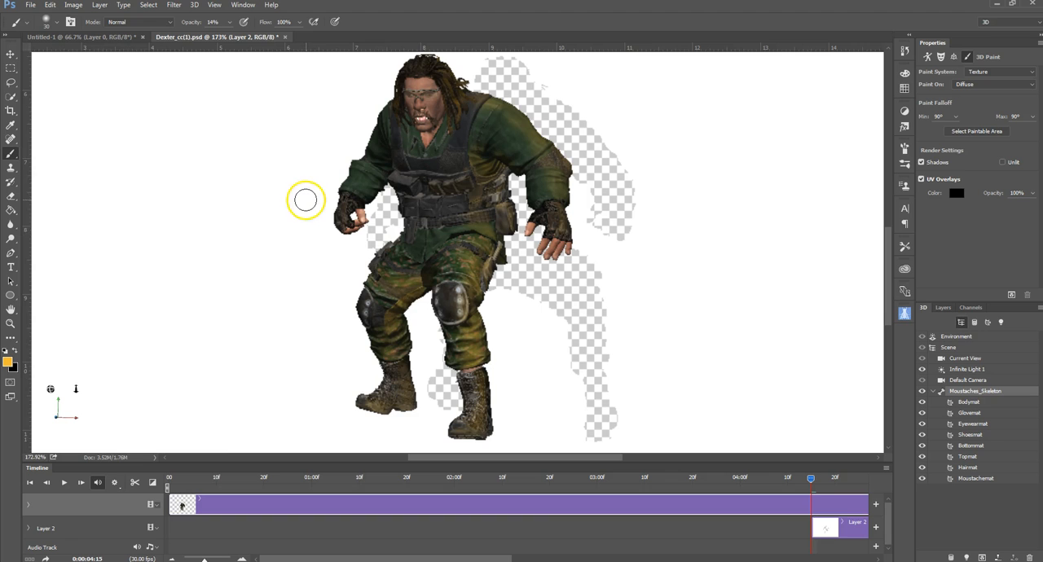
pyautogui.click(11, 54)
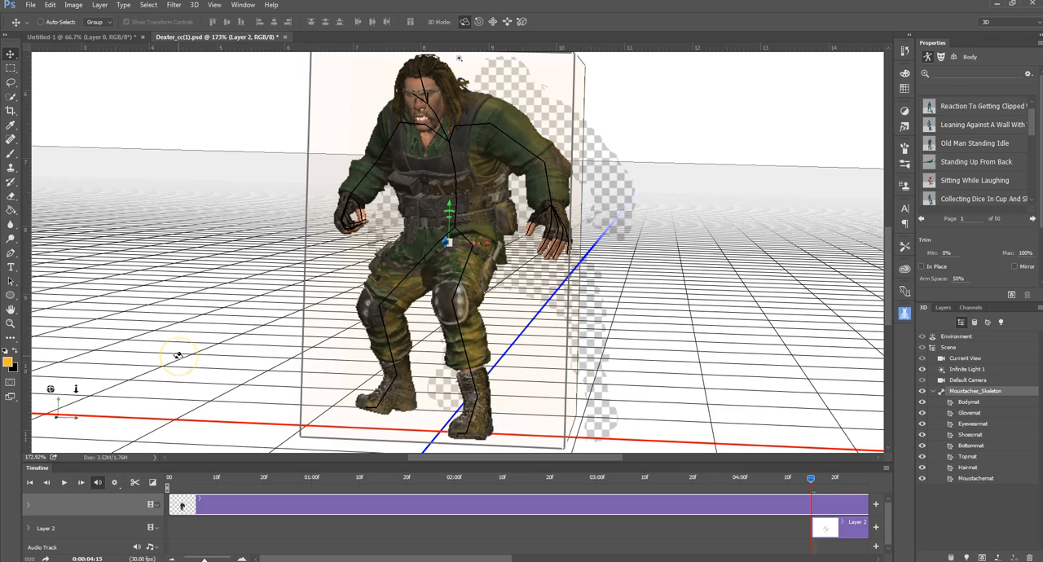
pyautogui.click(948, 347)
pyautogui.moveTo(274, 337); pyautogui.dragTo(516, 298)
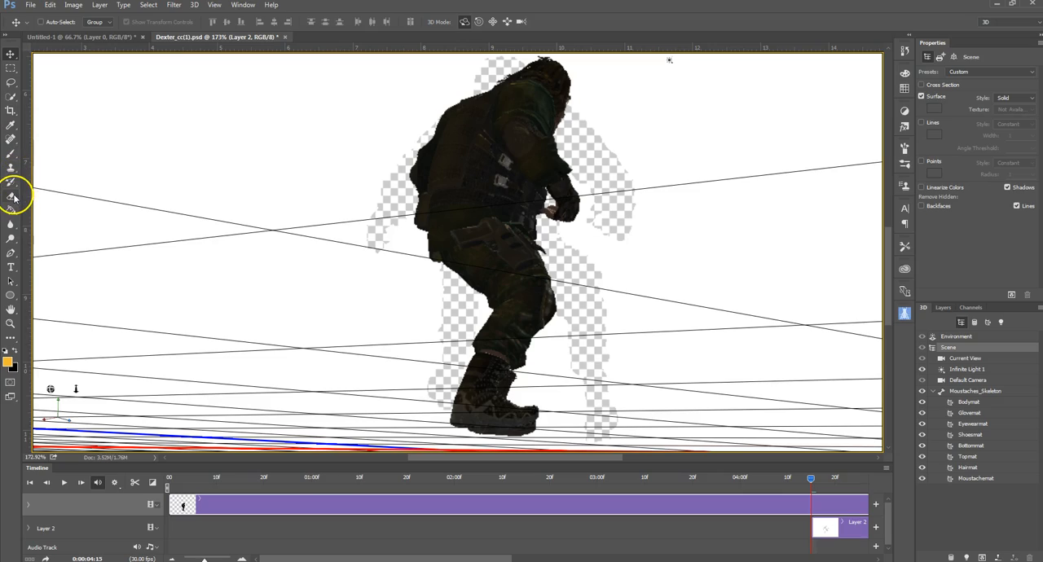
pyautogui.moveTo(775, 299); pyautogui.dragTo(577, 302)
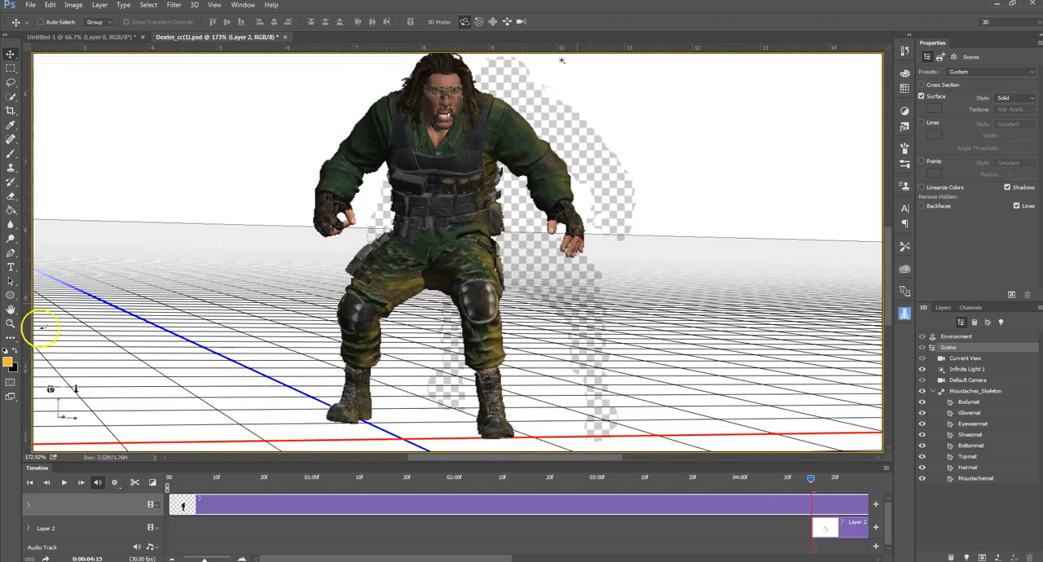
# Step: Brush the orange over the character's right forearm and glove with the Brush tool, dismissing the seam warnings
pyautogui.click(11, 156)
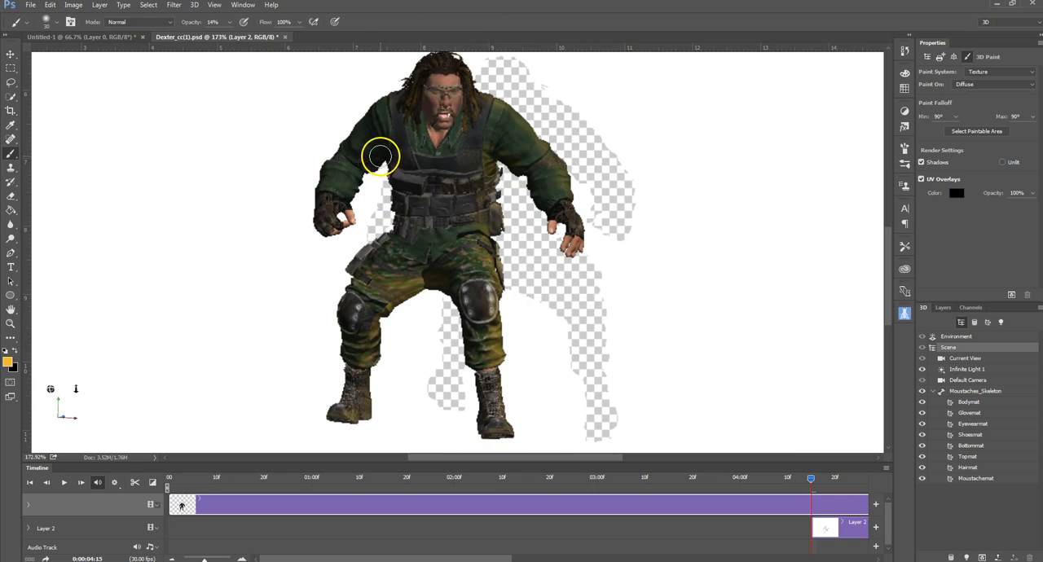
pyautogui.click(349, 190)
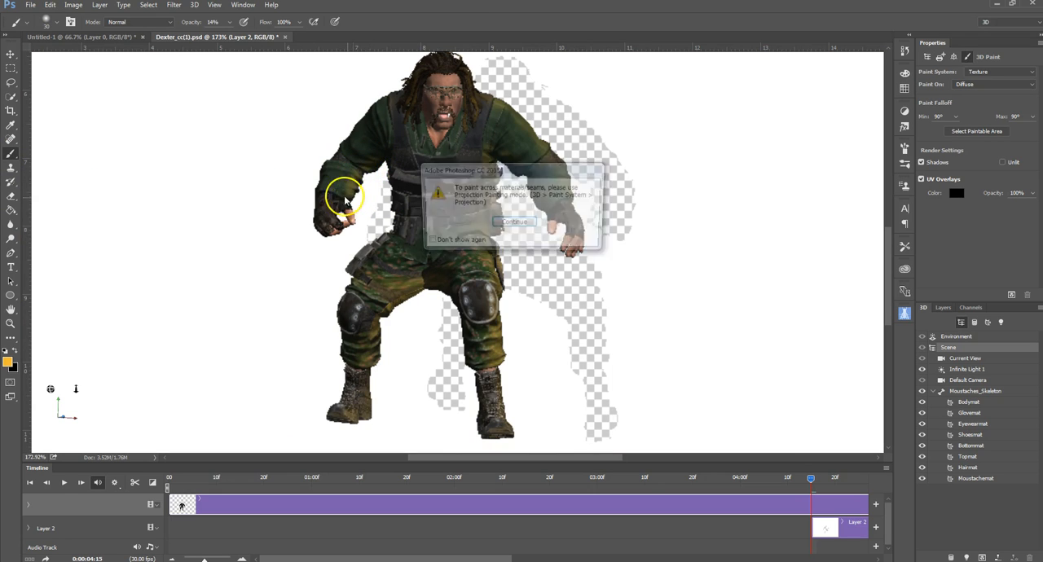
pyautogui.click(499, 225)
pyautogui.click(346, 198)
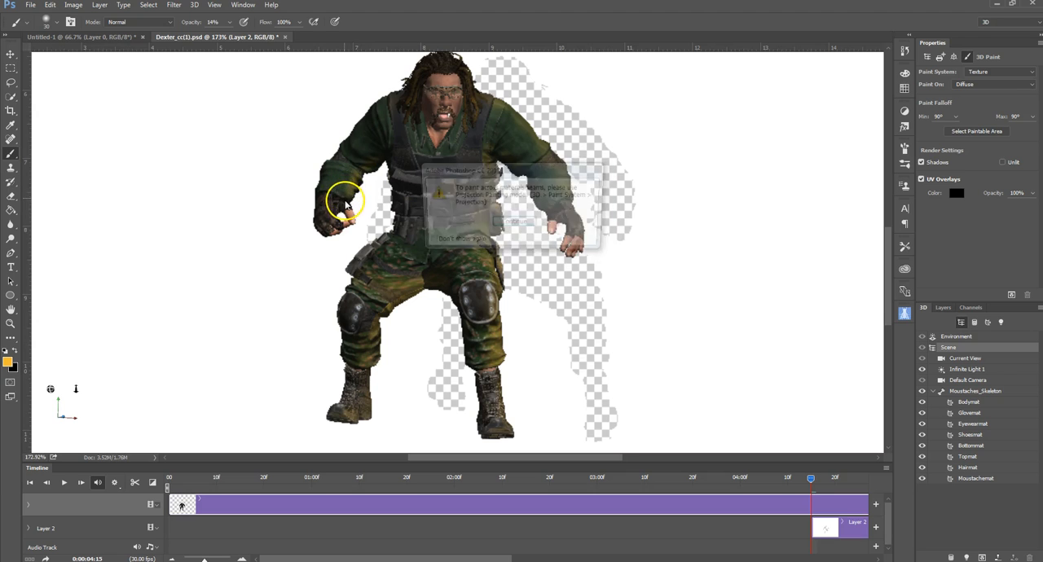
pyautogui.click(489, 227)
pyautogui.click(325, 218)
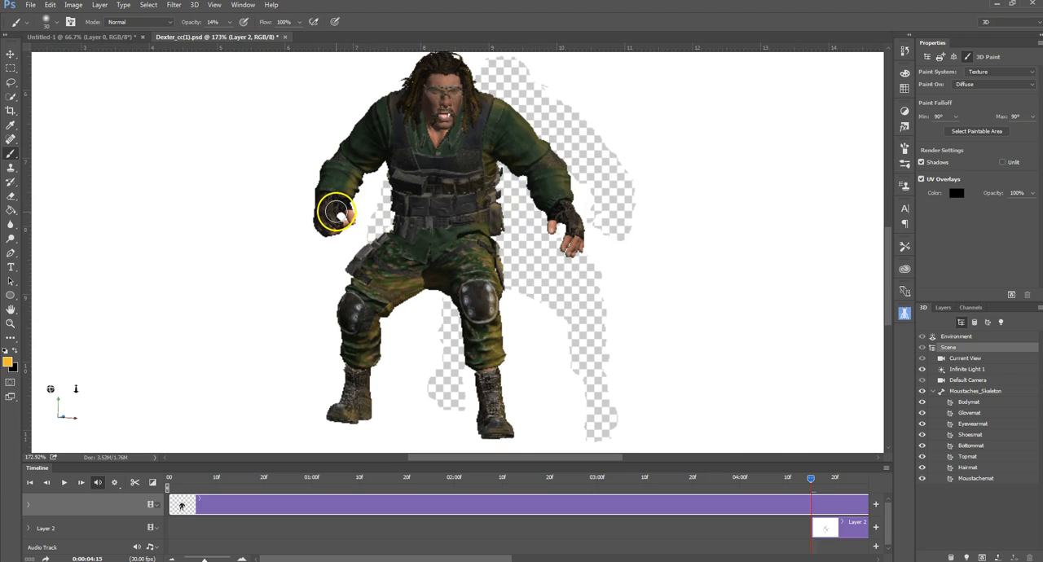
# Step: Brush more orange over the right sleeve cuff and fingerless glove at close range, dismissing the seam warning
pyautogui.scroll(4, 337, 212)
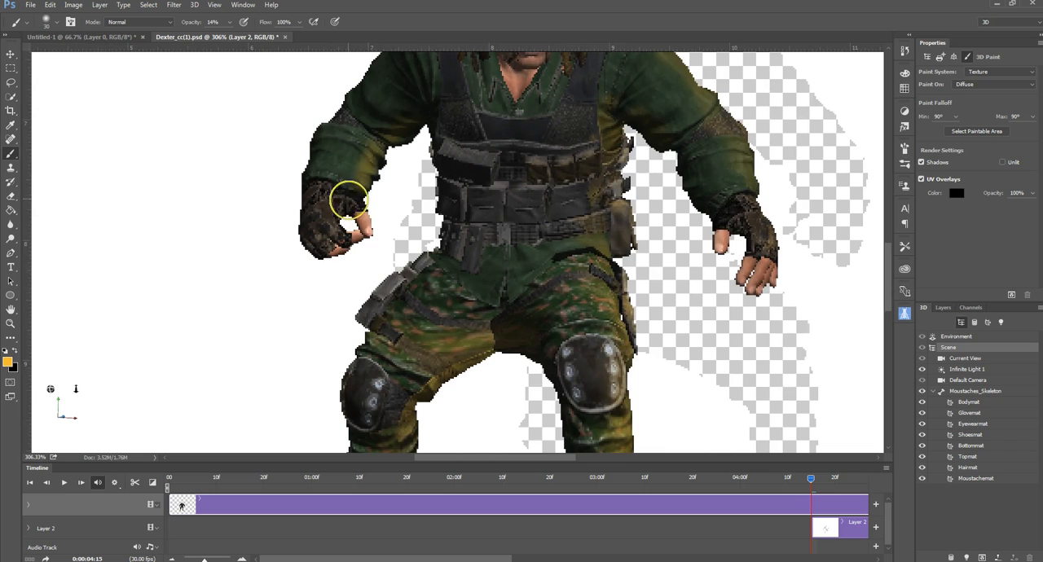
pyautogui.click(357, 196)
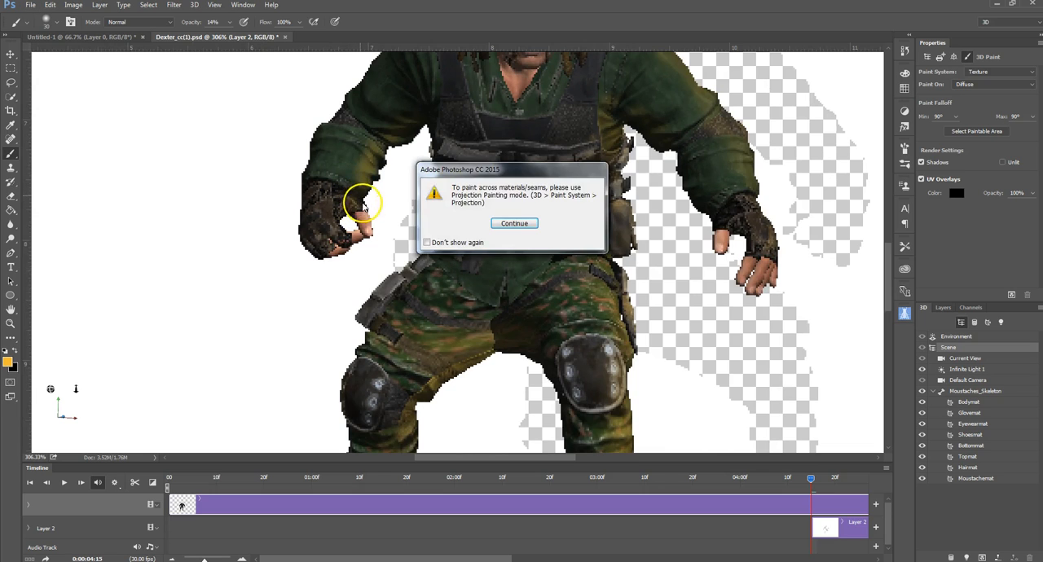
pyautogui.click(511, 223)
pyautogui.moveTo(356, 180); pyautogui.dragTo(353, 162)
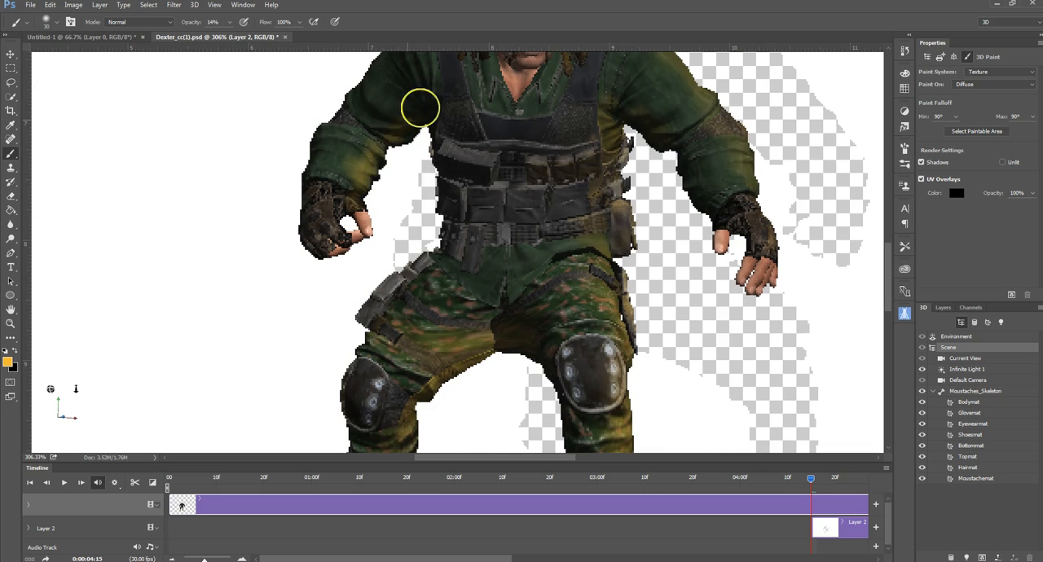
pyautogui.moveTo(342, 229)
pyautogui.mouseDown()
pyautogui.moveTo(336, 216)
pyautogui.moveTo(327, 226)
pyautogui.moveTo(334, 231)
pyautogui.moveTo(334, 215)
pyautogui.moveTo(357, 234)
pyautogui.mouseUp()
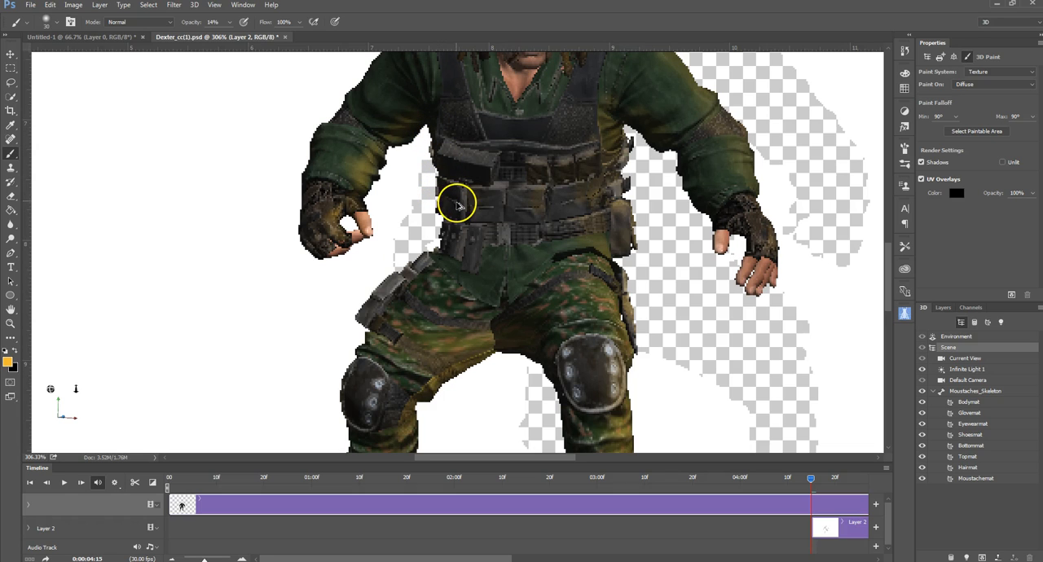
# Step: Undo the last stroke and brush the orange from the front of the belt to the right hip pouch, dismissing the seam warning
pyautogui.hotkey('ctrl', 'z')
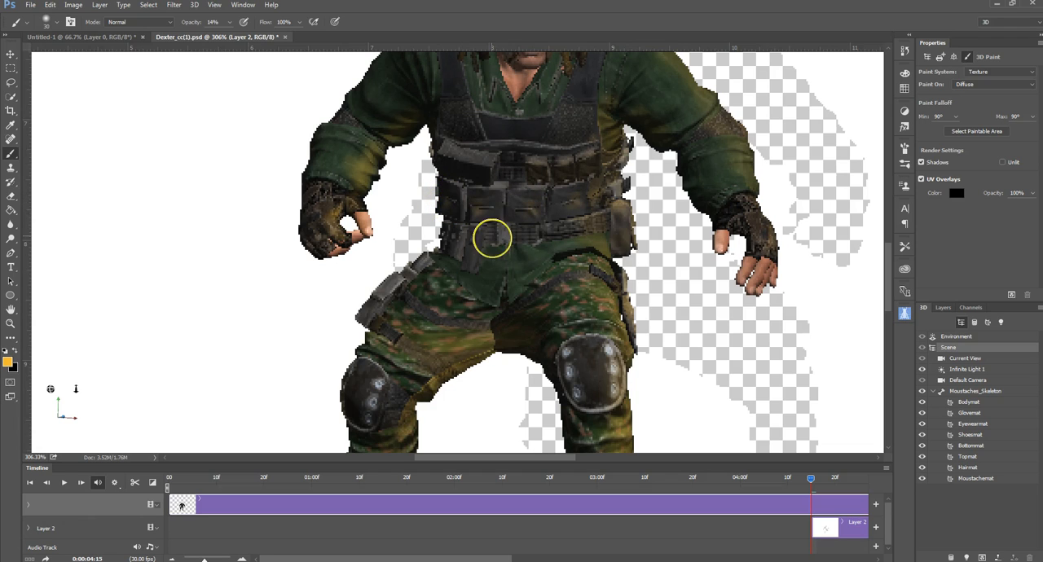
pyautogui.moveTo(492, 241)
pyautogui.mouseDown()
pyautogui.moveTo(466, 246)
pyautogui.moveTo(454, 237)
pyautogui.moveTo(433, 281)
pyautogui.moveTo(432, 253)
pyautogui.moveTo(421, 275)
pyautogui.mouseUp()
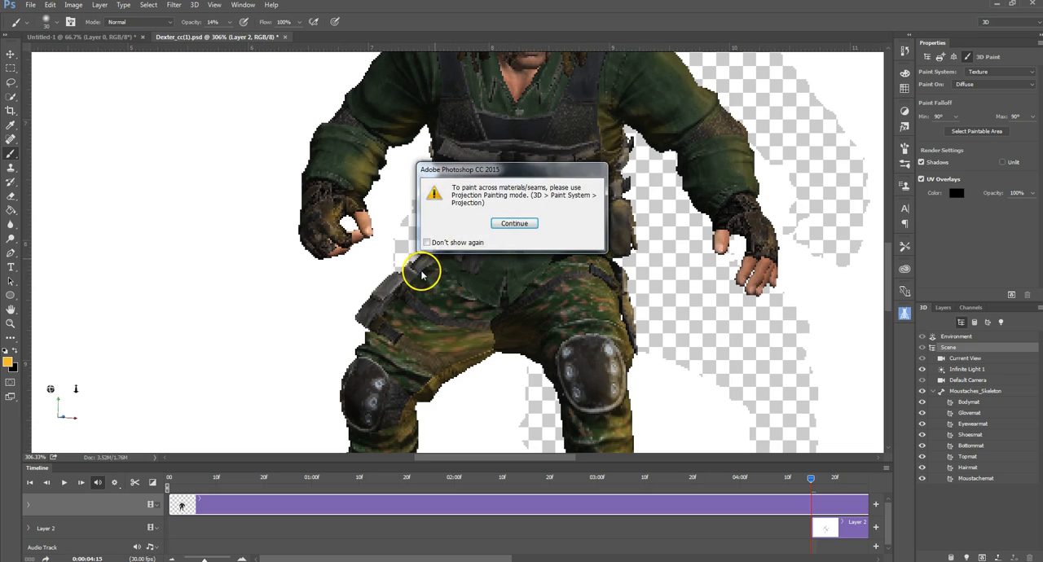
pyautogui.click(514, 224)
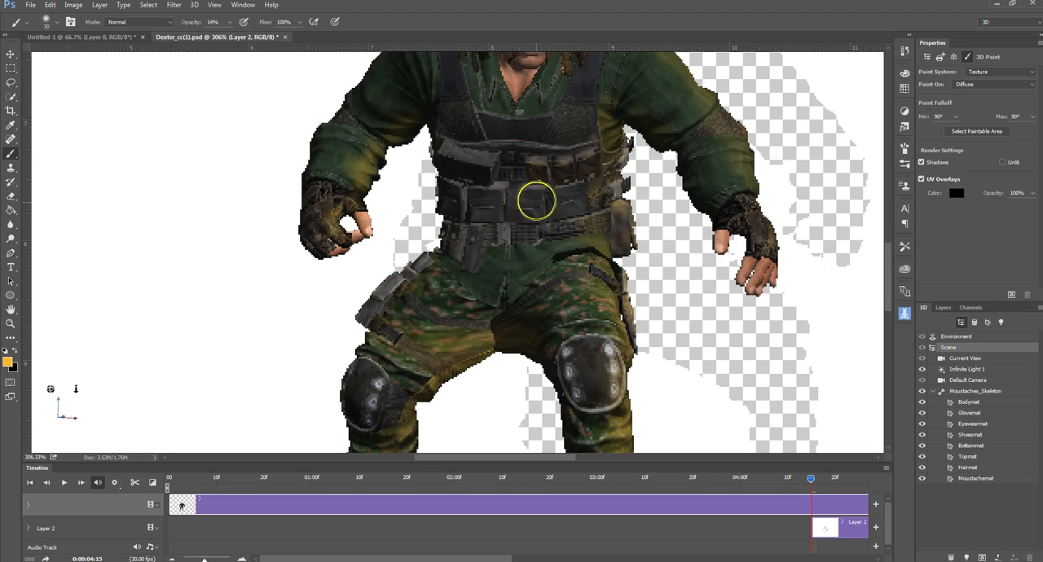
# Step: Orbit the 3D scene with the Move tool to a three-quarter view of the character with the whole canvas in view
pyautogui.scroll(-5, 534, 218)
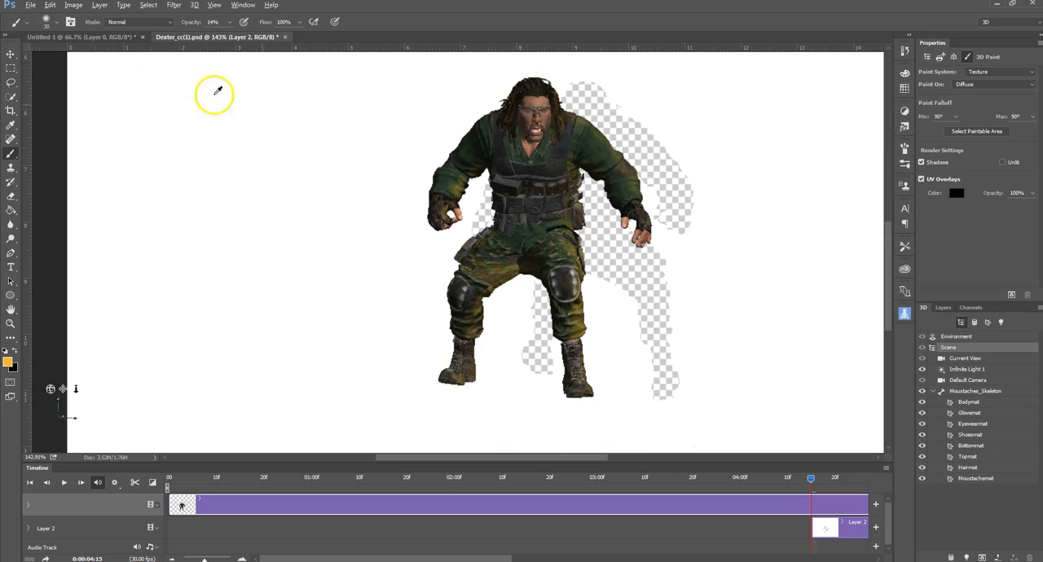
pyautogui.click(11, 54)
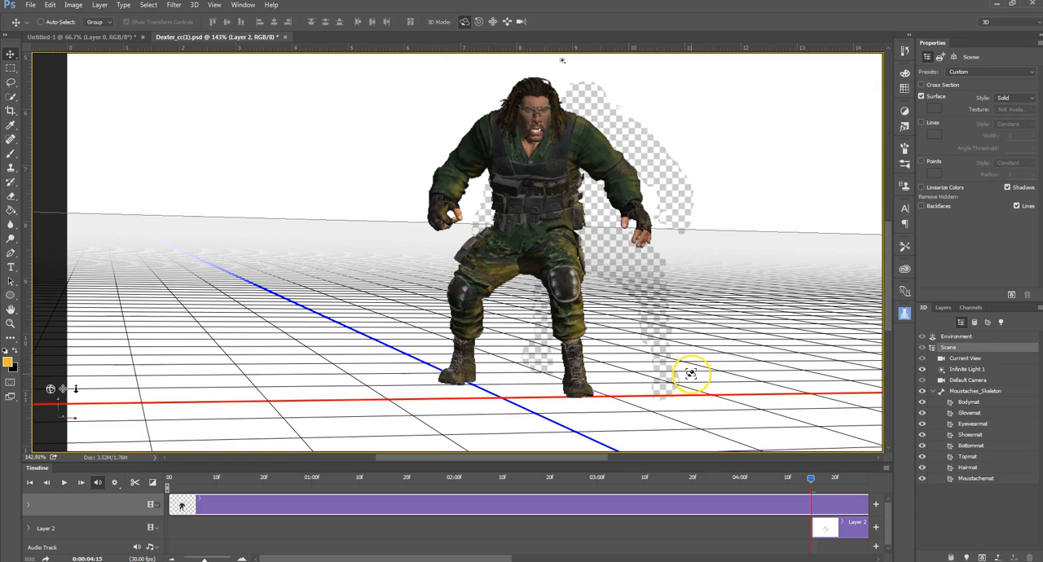
pyautogui.moveTo(682, 358)
pyautogui.mouseDown()
pyautogui.moveTo(682, 388)
pyautogui.moveTo(687, 377)
pyautogui.mouseUp()
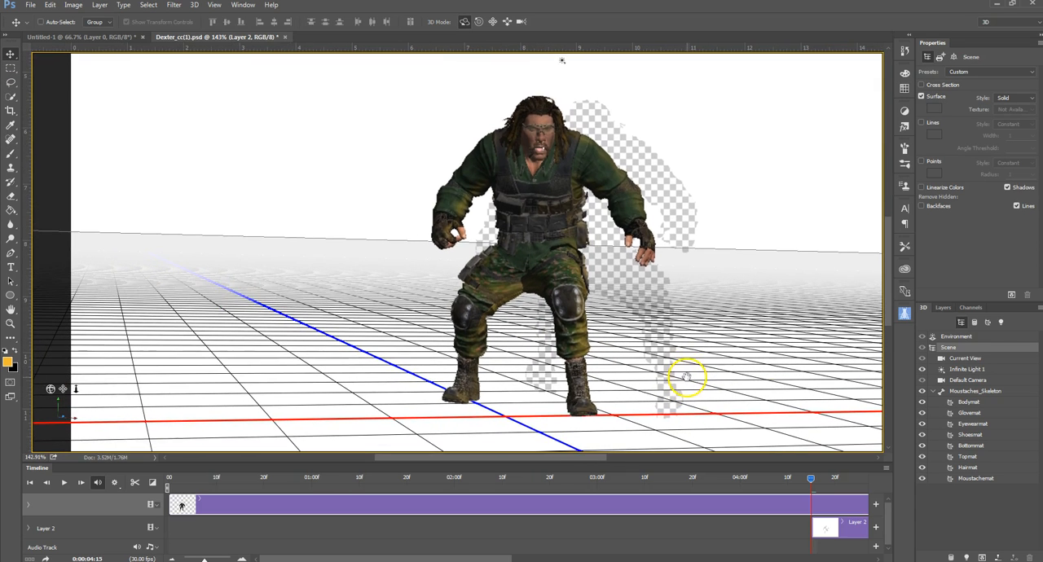
pyautogui.scroll(-4, 682, 375)
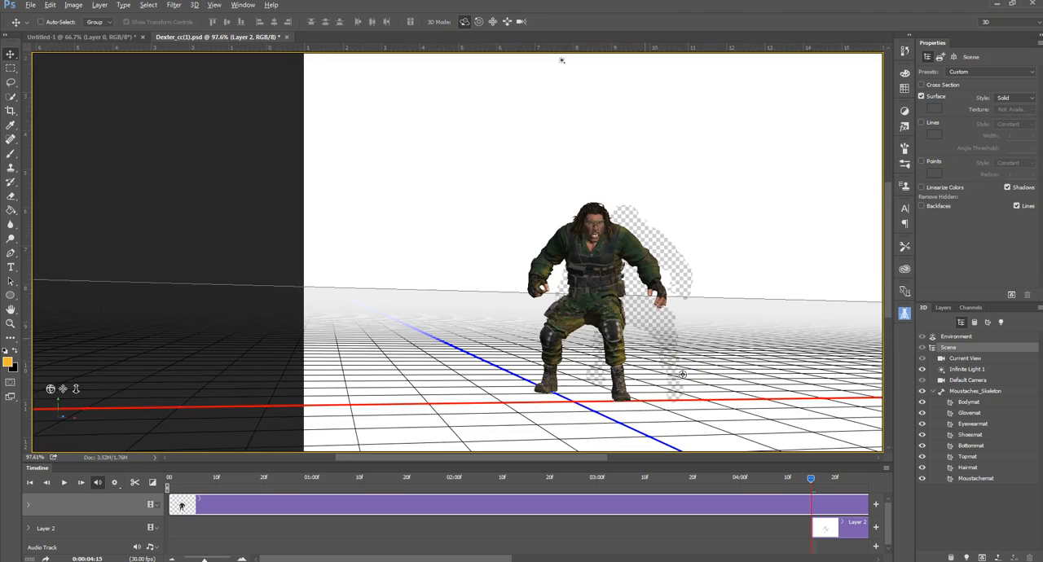
pyautogui.scroll(-1, 682, 375)
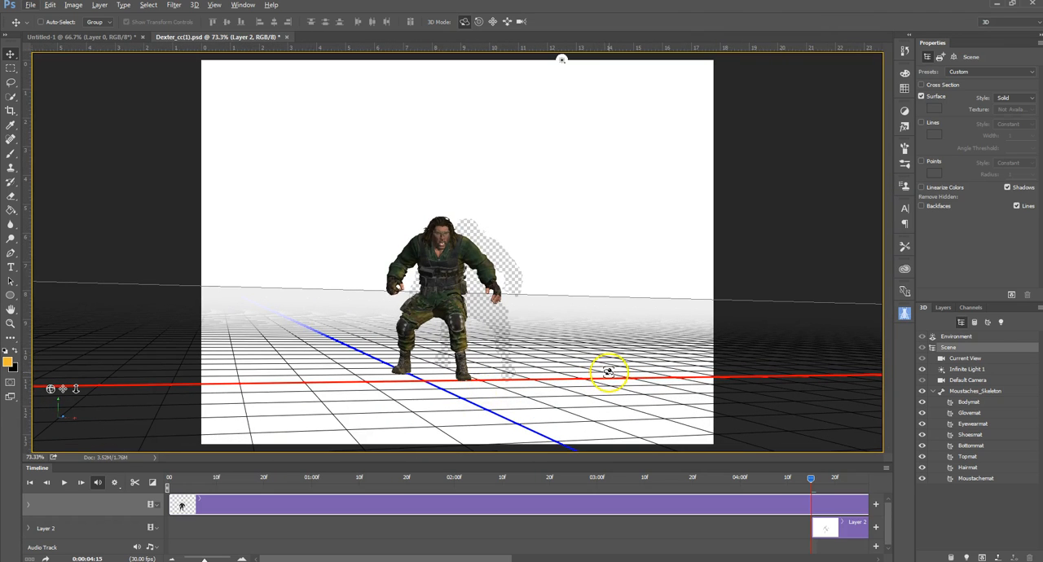
pyautogui.moveTo(617, 373); pyautogui.dragTo(575, 377)
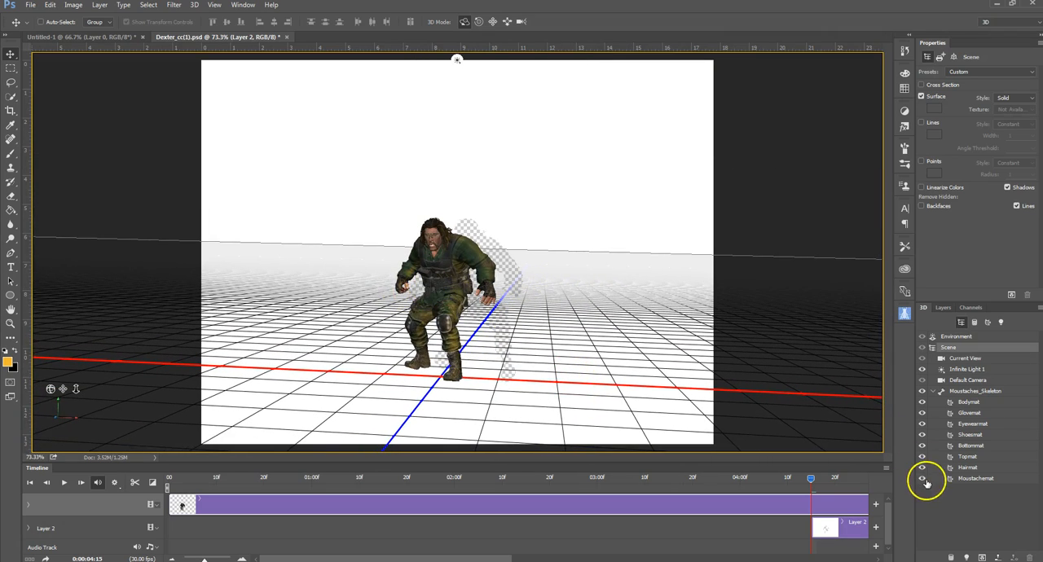
# Step: Collapse the 3D layer's texture list and delete the white background layer
pyautogui.click(942, 307)
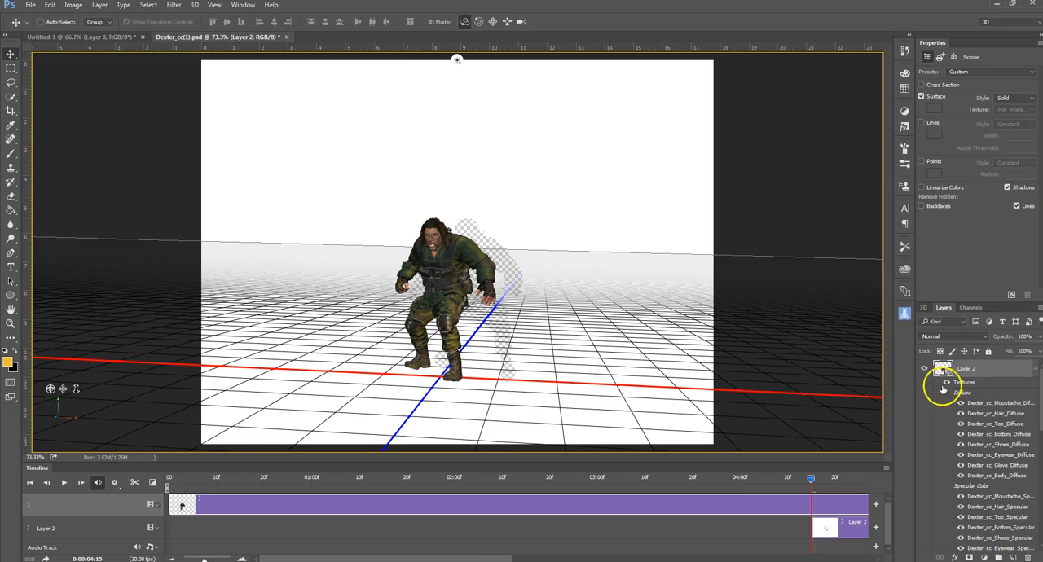
pyautogui.click(1034, 372)
pyautogui.moveTo(946, 380); pyautogui.dragTo(1033, 548)
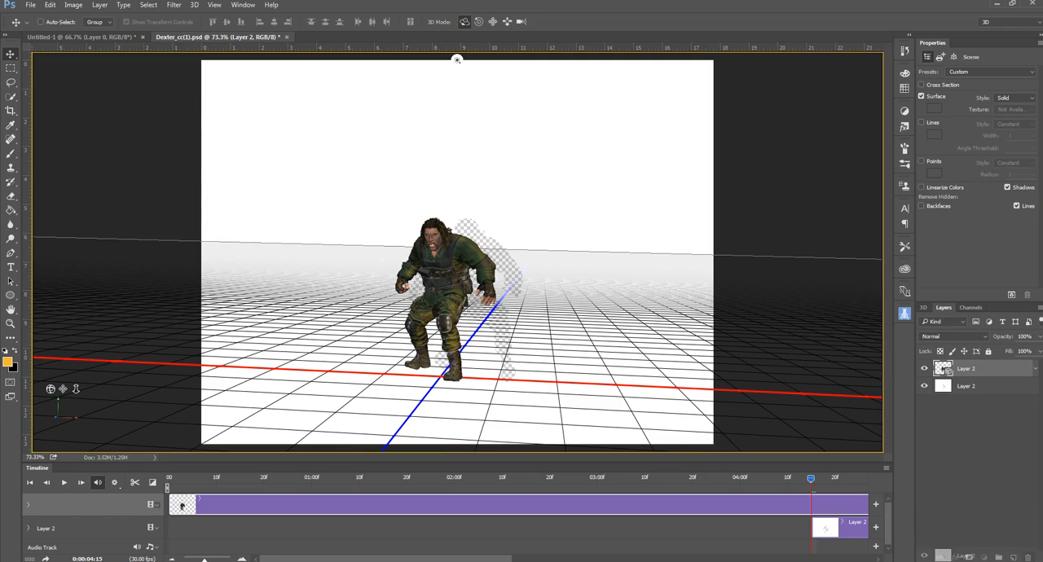
pyautogui.moveTo(945, 556); pyautogui.dragTo(1026, 557)
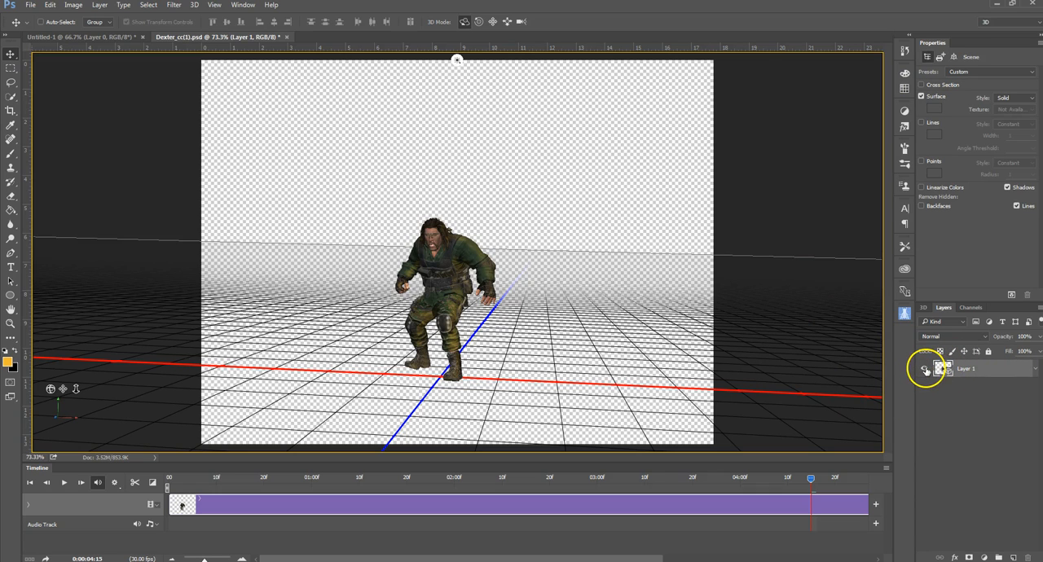
# Step: Try a new layer filled with the orange beneath the 3D character layer as a background, and delete it again
pyautogui.click(1013, 557)
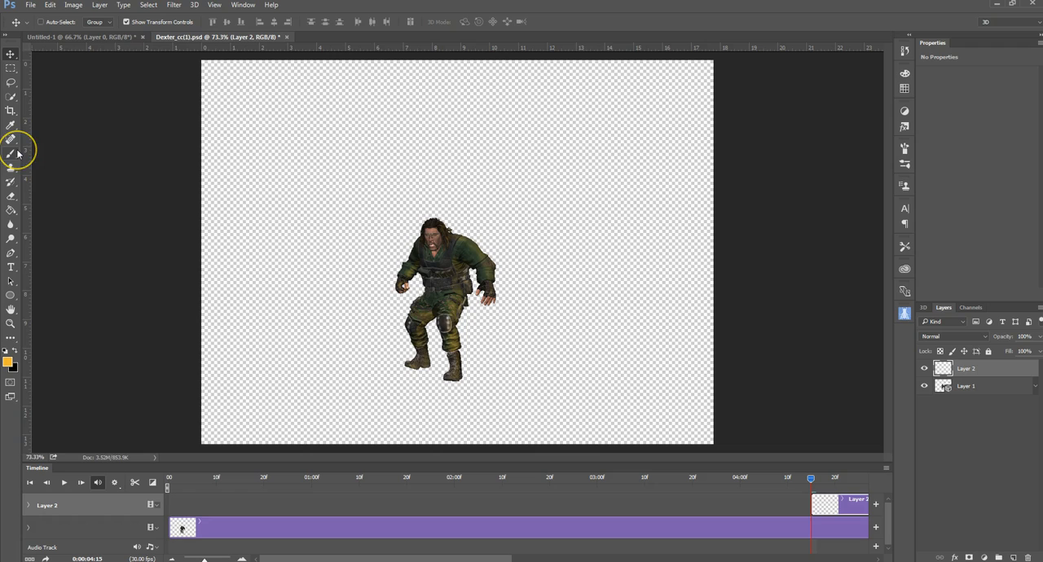
pyautogui.click(19, 198)
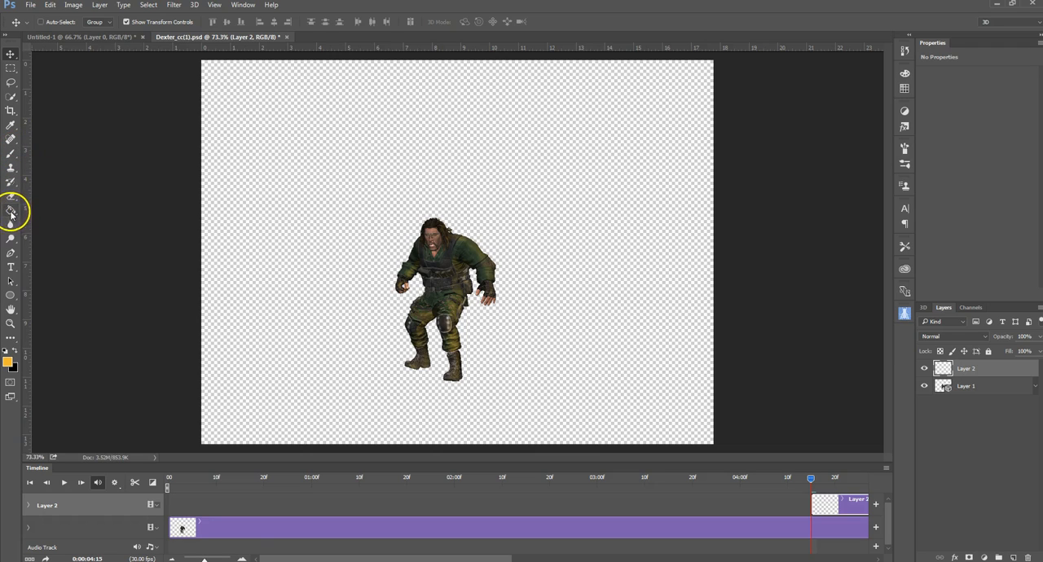
pyautogui.click(11, 211)
pyautogui.click(272, 379)
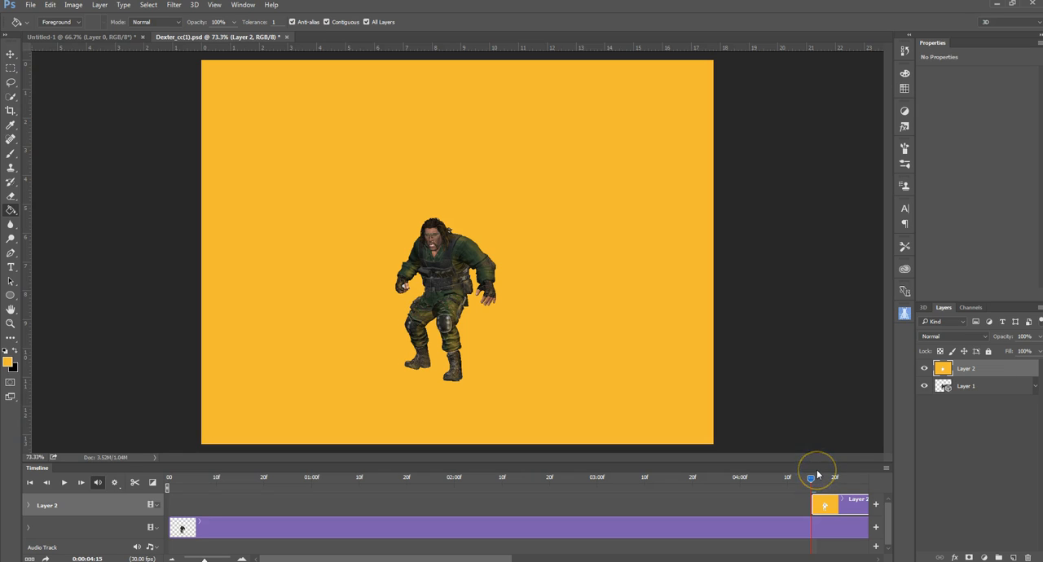
pyautogui.moveTo(973, 367); pyautogui.dragTo(980, 395)
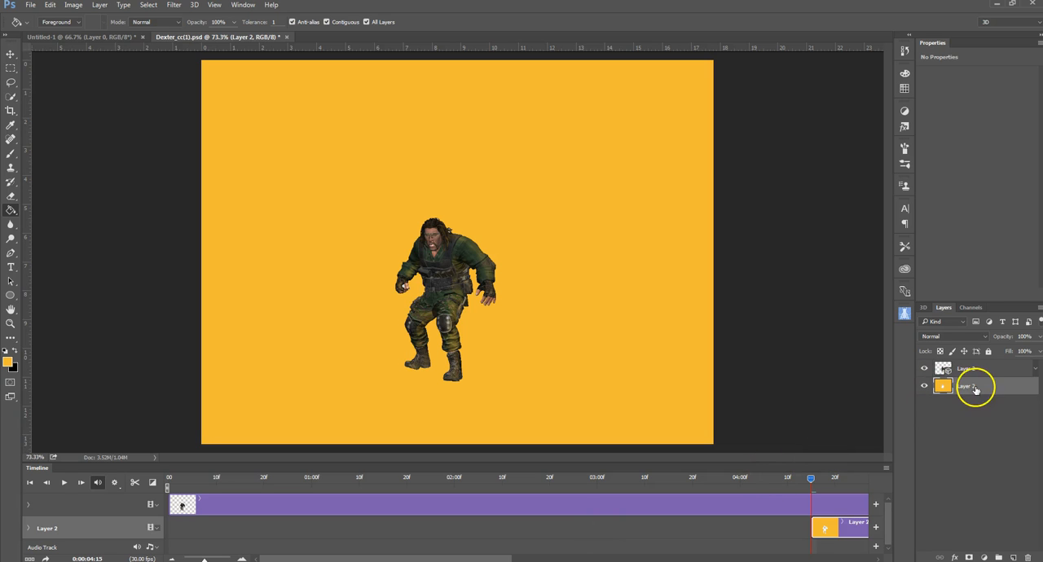
pyautogui.click(1026, 557)
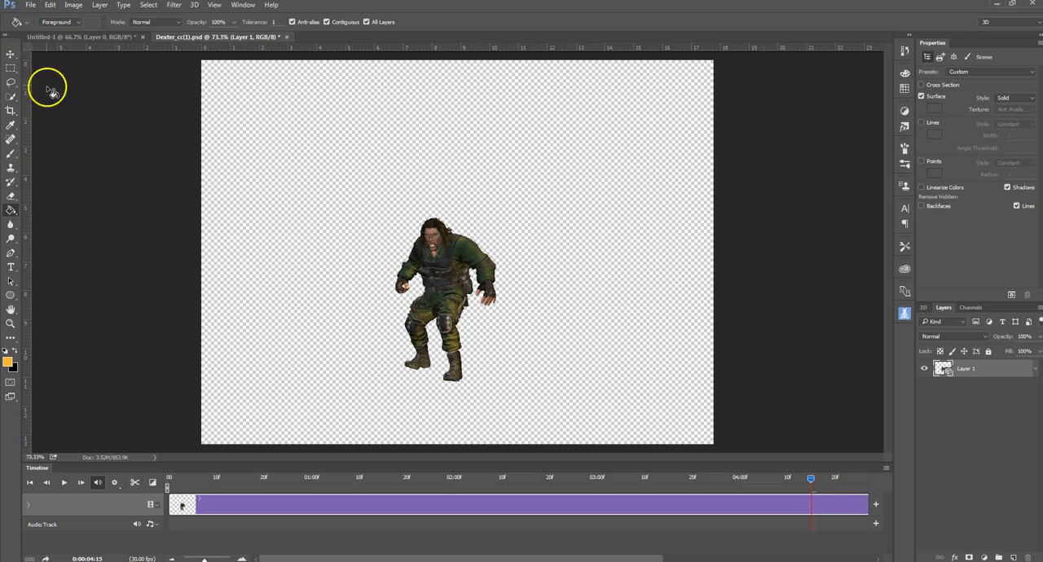
# Step: Orbit the 3D scene around the character to a low, nearly frontal view with the Move tool
pyautogui.click(11, 54)
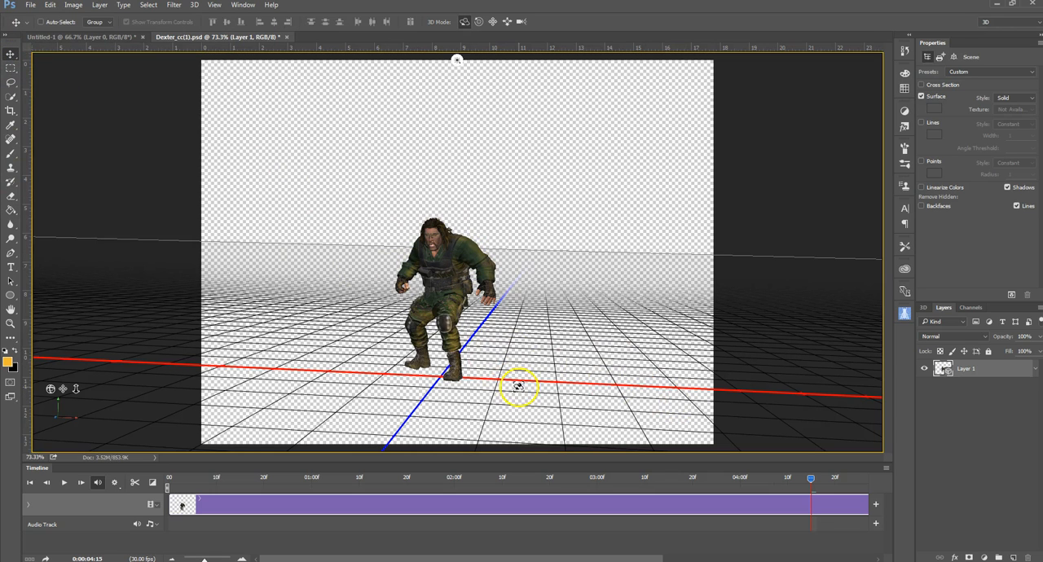
pyautogui.moveTo(480, 409); pyautogui.dragTo(494, 410)
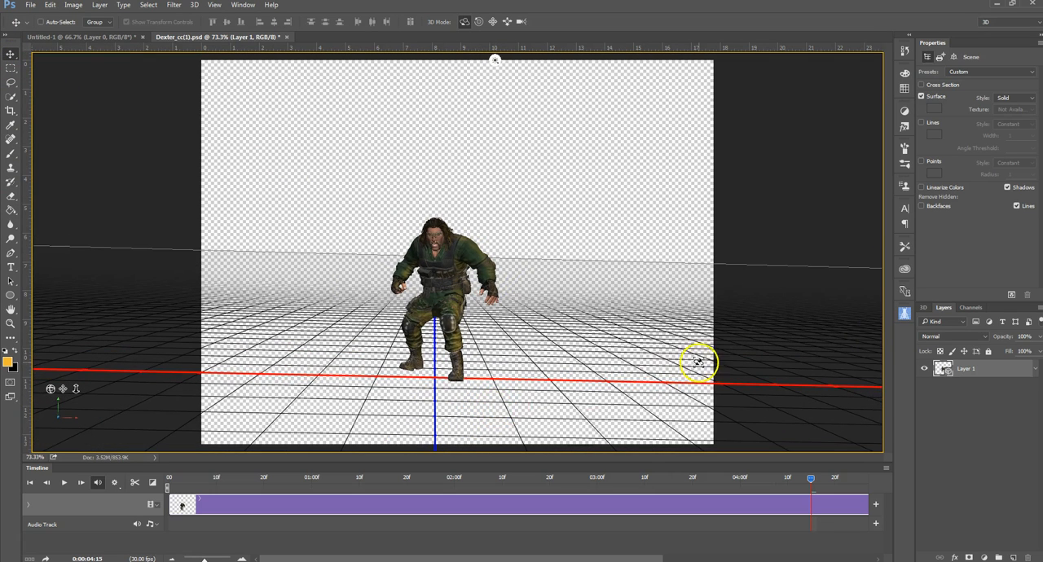
pyautogui.moveTo(673, 367); pyautogui.dragTo(699, 356)
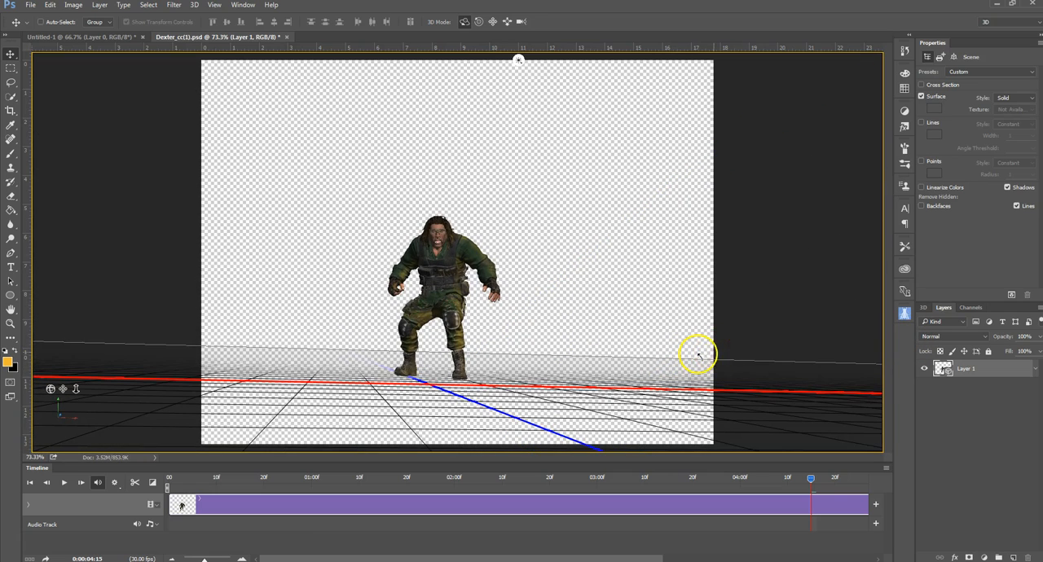
pyautogui.moveTo(177, 380)
pyautogui.mouseDown()
pyautogui.moveTo(179, 389)
pyautogui.moveTo(174, 380)
pyautogui.mouseUp()
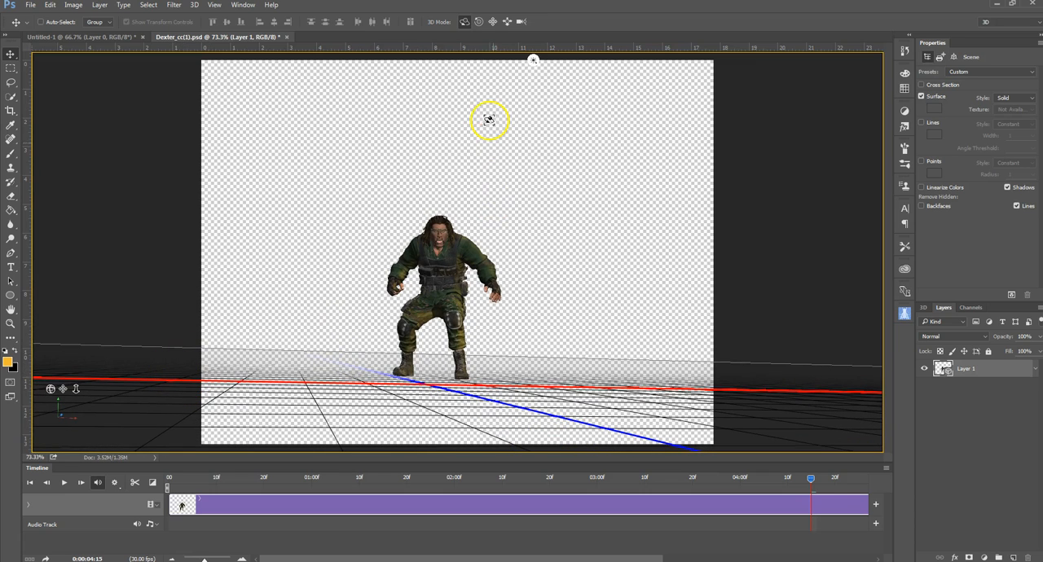
# Step: Roll the 3D scene until the horizon is nearly level and pan the character down to the canvas's lower edge
pyautogui.click(480, 22)
pyautogui.moveTo(779, 225); pyautogui.dragTo(780, 221)
pyautogui.click(492, 22)
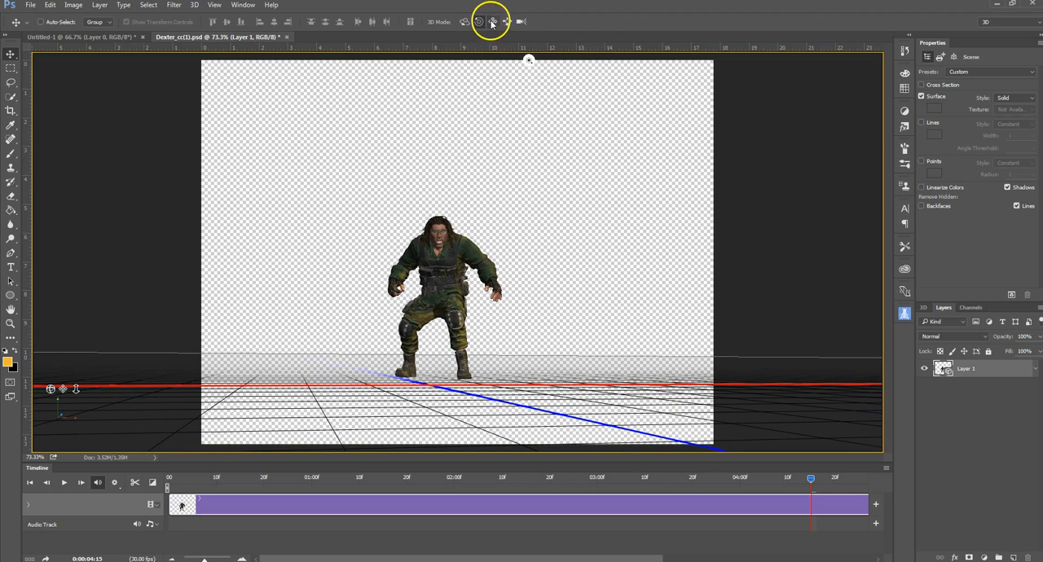
pyautogui.moveTo(670, 184); pyautogui.dragTo(694, 306)
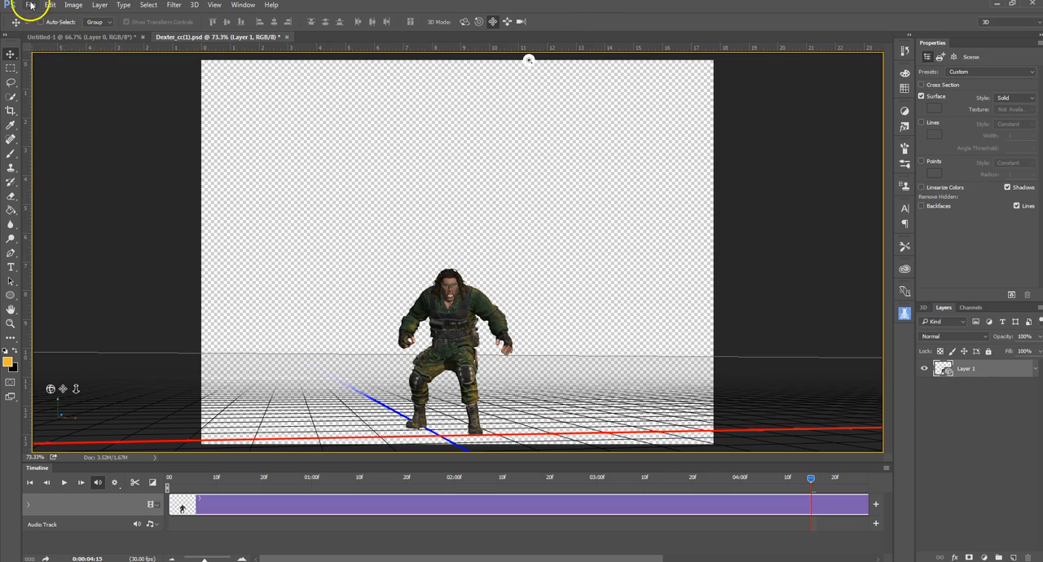
# Step: Show the fiery Layer 0 in the Untitled-1 document and copy it into the Dexter_cc(1).psd document above the character layer
pyautogui.click(97, 38)
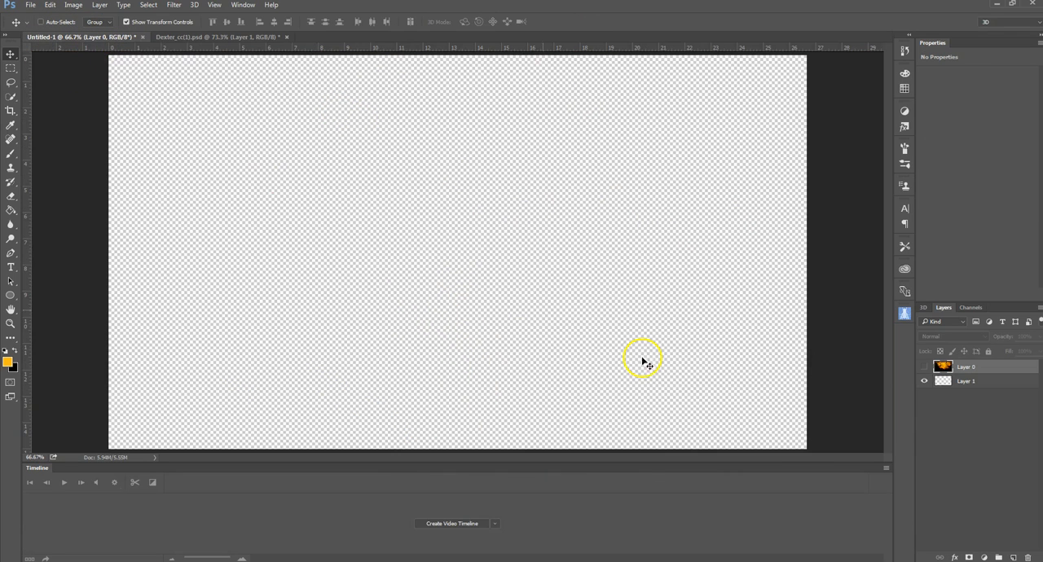
pyautogui.click(925, 367)
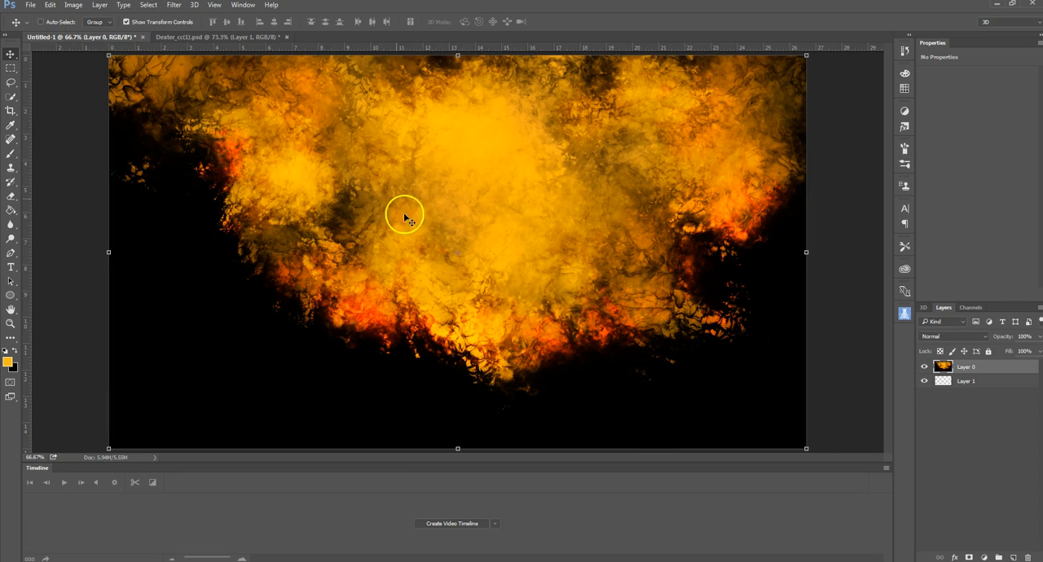
pyautogui.moveTo(437, 222); pyautogui.dragTo(409, 205)
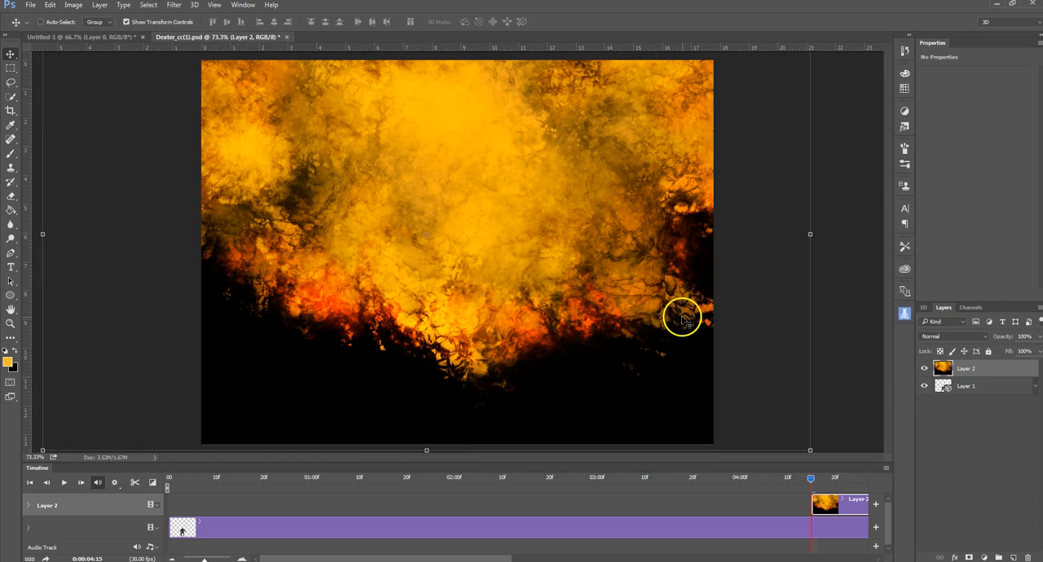
pyautogui.hotkey('ctrl', '0')
pyautogui.scroll(-1, 684, 318)
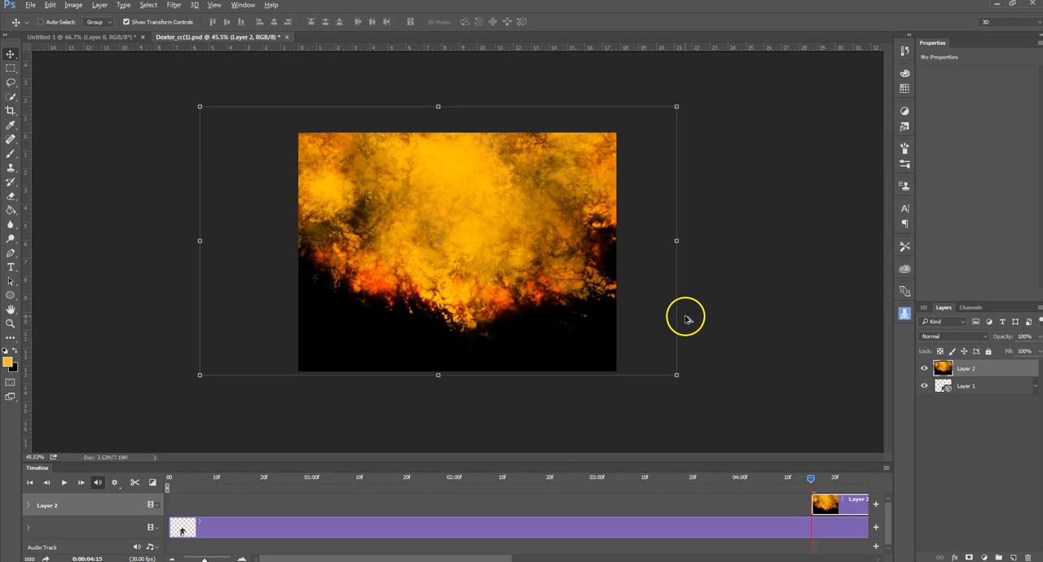
pyautogui.click(439, 108)
pyautogui.moveTo(439, 108); pyautogui.dragTo(447, 133)
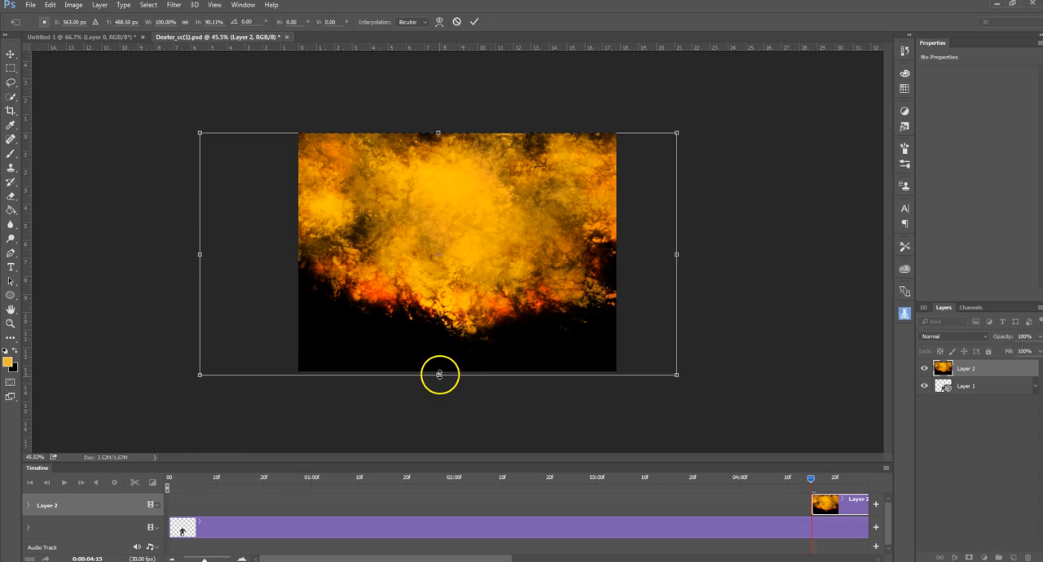
pyautogui.moveTo(439, 375); pyautogui.dragTo(439, 371)
pyautogui.moveTo(679, 253); pyautogui.dragTo(617, 251)
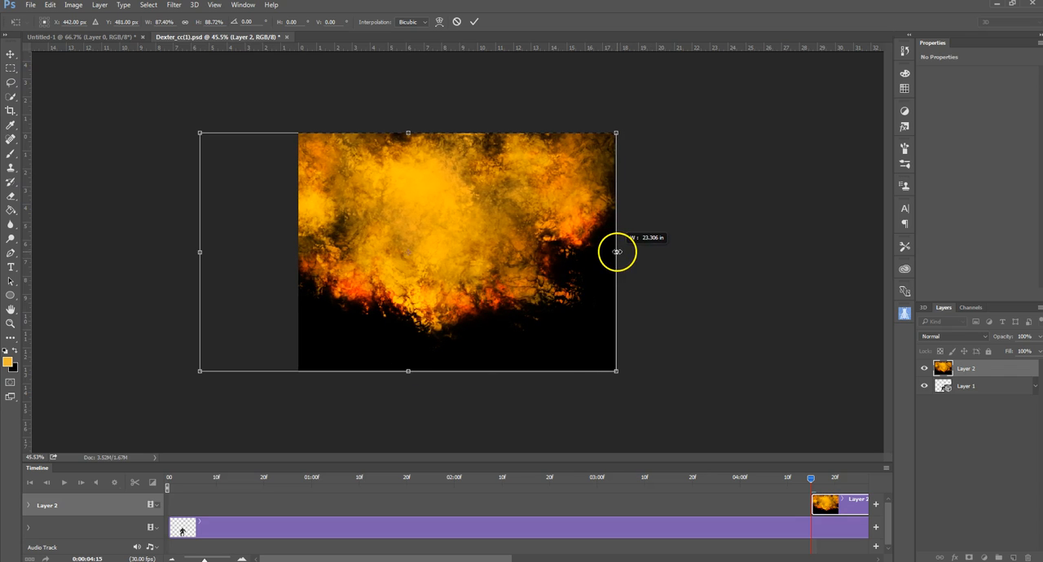
pyautogui.moveTo(201, 252); pyautogui.dragTo(296, 265)
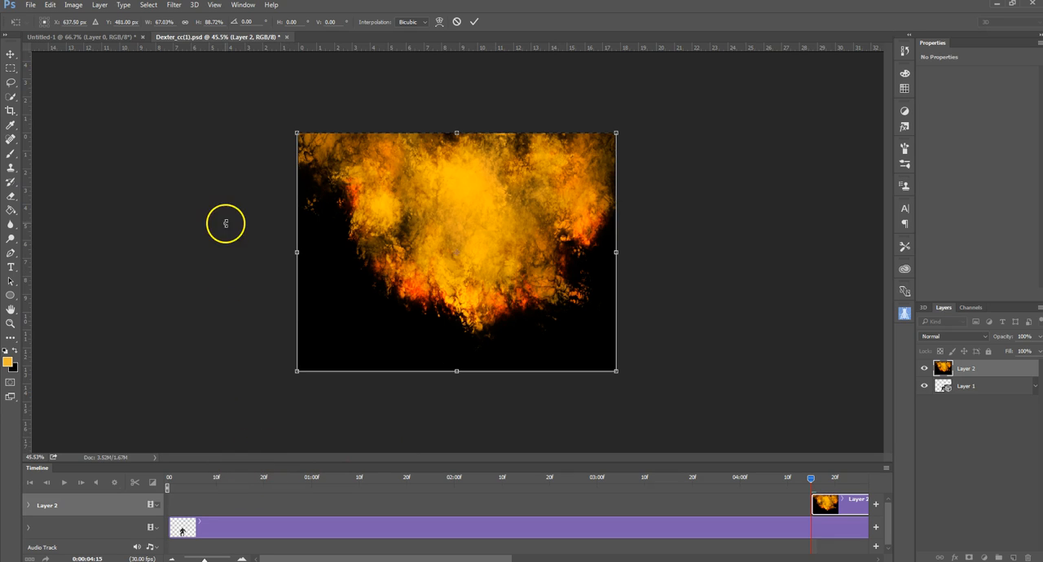
pyautogui.moveTo(458, 132); pyautogui.dragTo(458, 129)
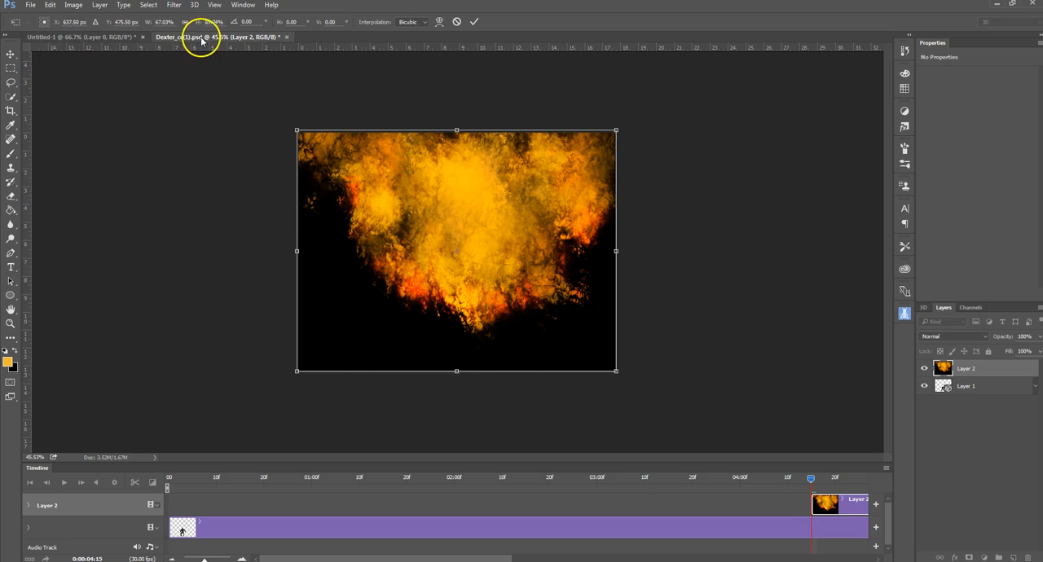
pyautogui.click(115, 38)
pyautogui.click(187, 38)
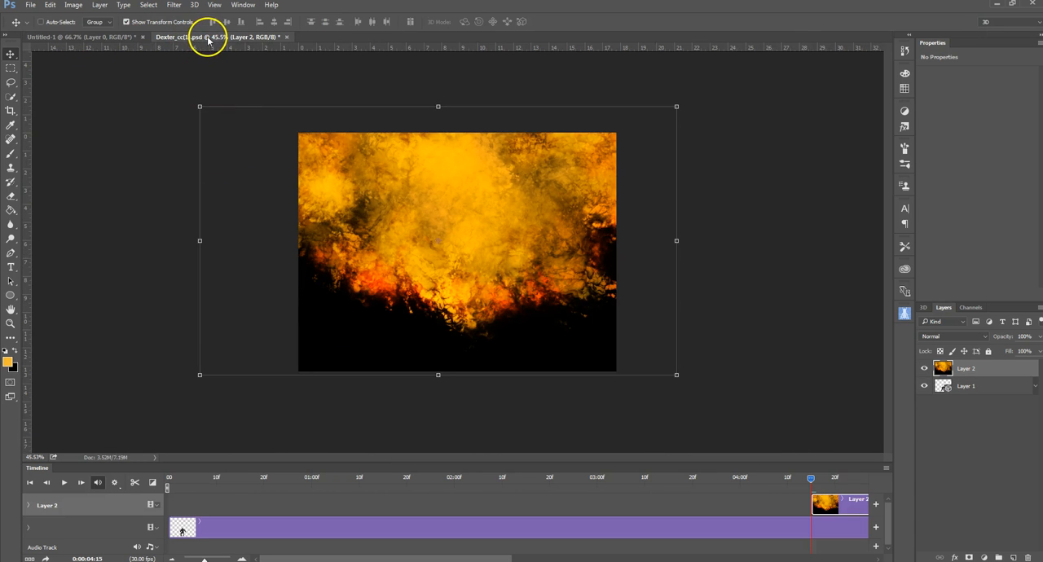
# Step: Transform the fiery Layer 2 non-proportionally so its edges closely match the canvas bounds, and apply the transformation
pyautogui.moveTo(439, 106); pyautogui.dragTo(439, 131)
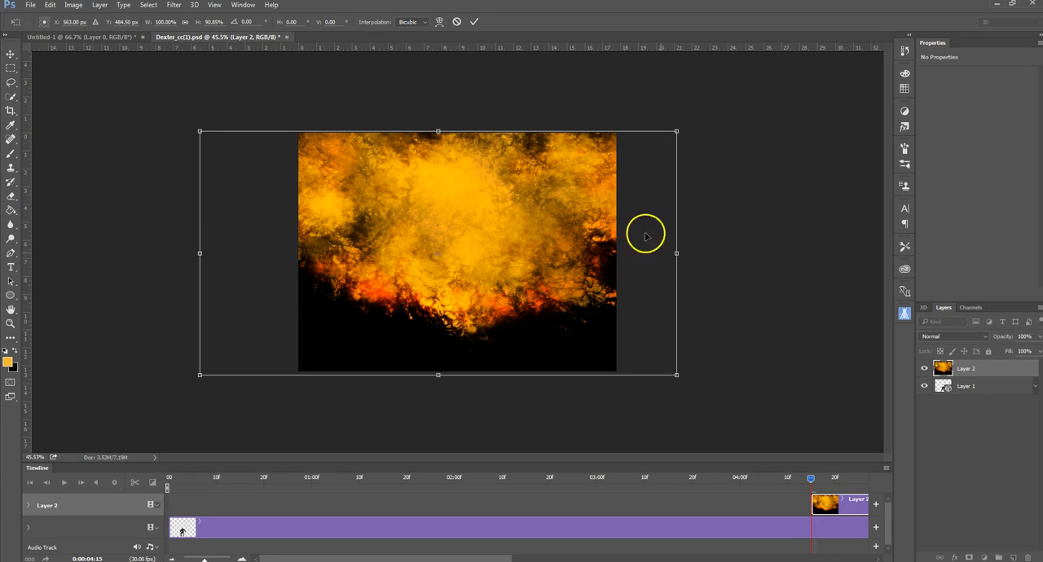
pyautogui.moveTo(676, 252); pyautogui.dragTo(619, 255)
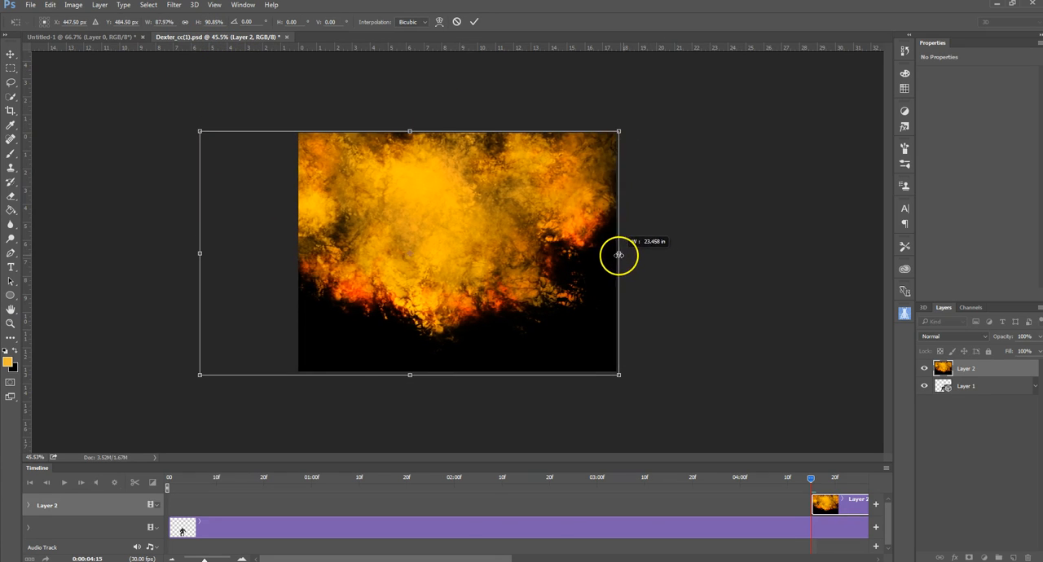
pyautogui.moveTo(200, 254); pyautogui.dragTo(298, 255)
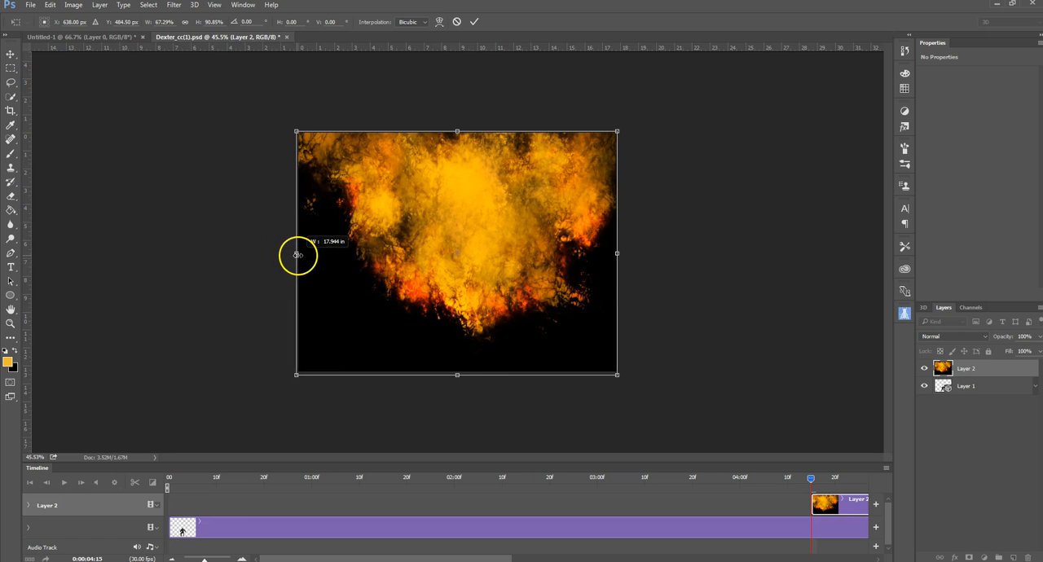
pyautogui.click(474, 21)
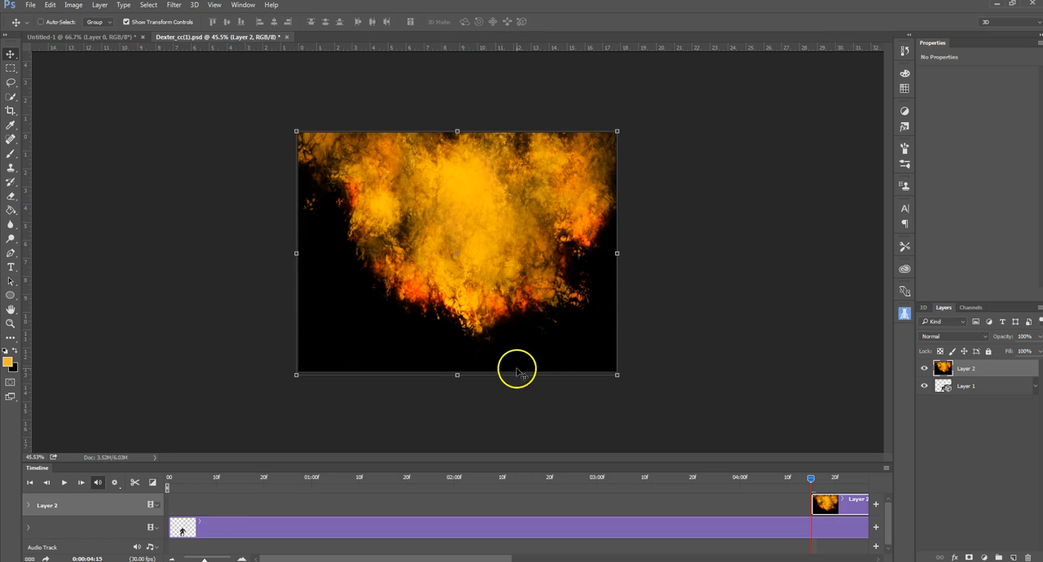
pyautogui.moveTo(460, 374); pyautogui.dragTo(459, 370)
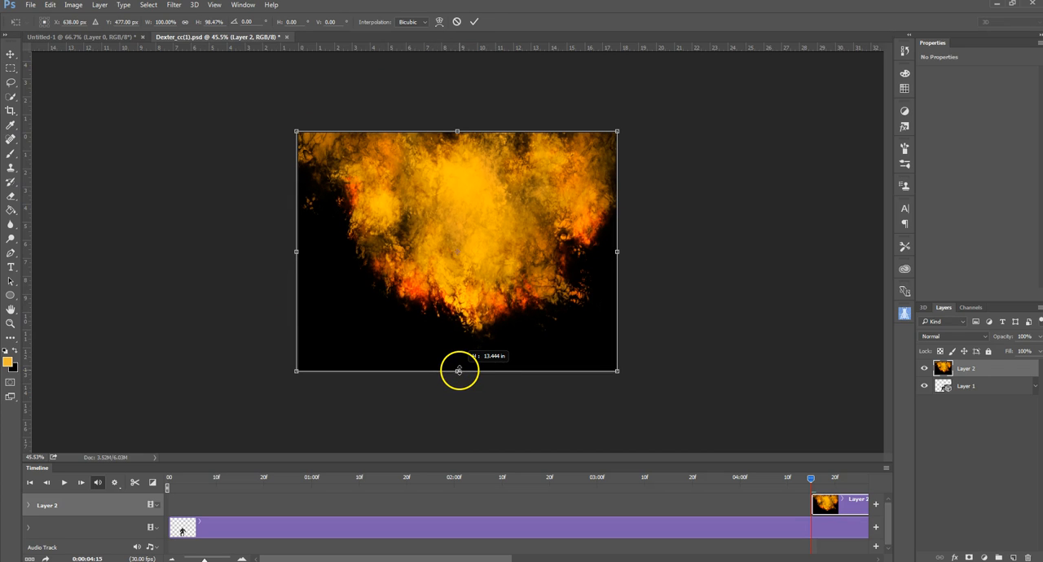
pyautogui.click(474, 22)
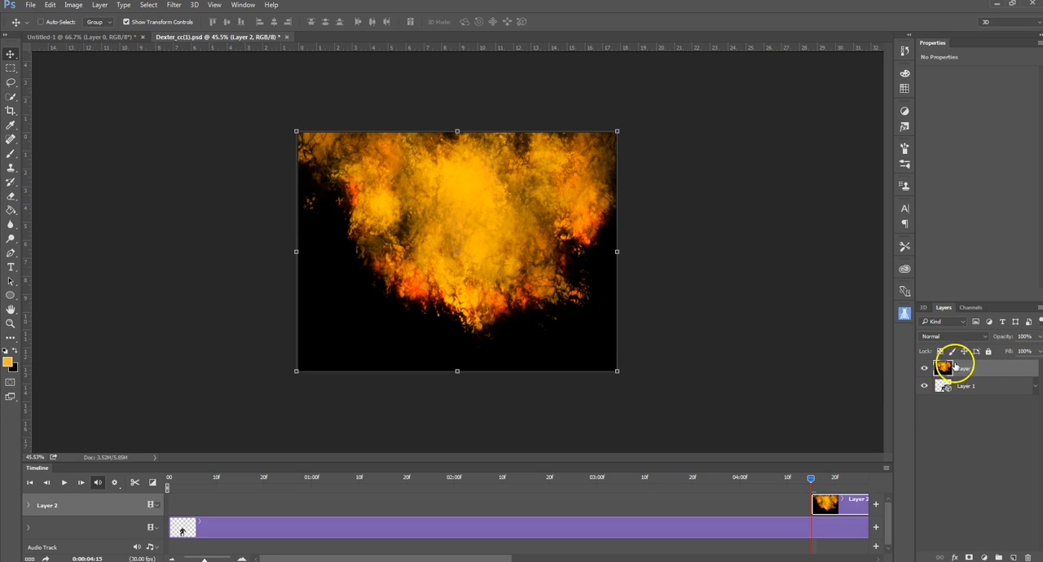
# Step: Move the fiery image layer beneath the 3D character layer so it forms the background
pyautogui.moveTo(984, 371); pyautogui.dragTo(980, 399)
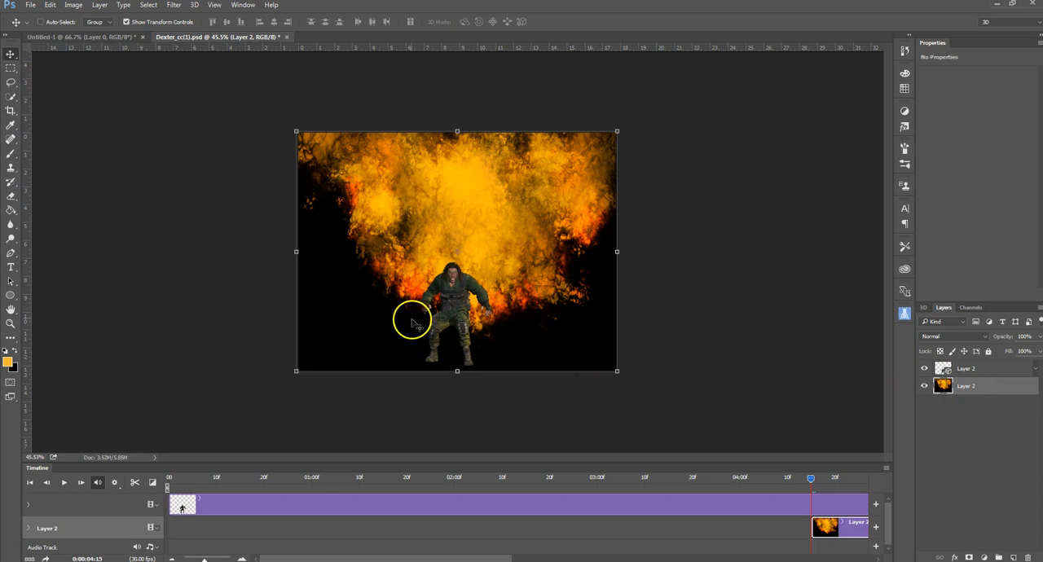
pyautogui.scroll(5, 409, 314)
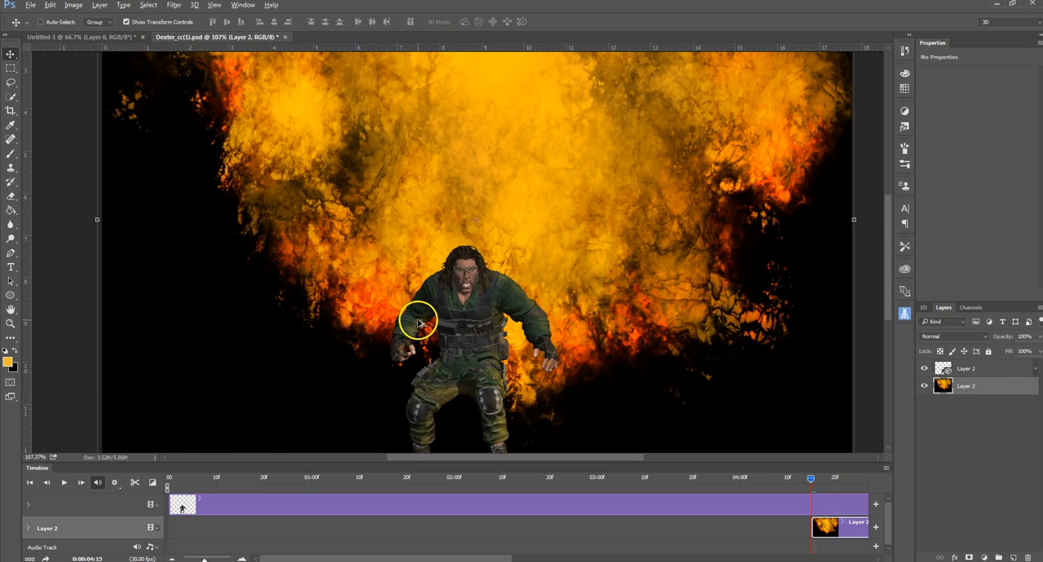
pyautogui.scroll(1, 421, 325)
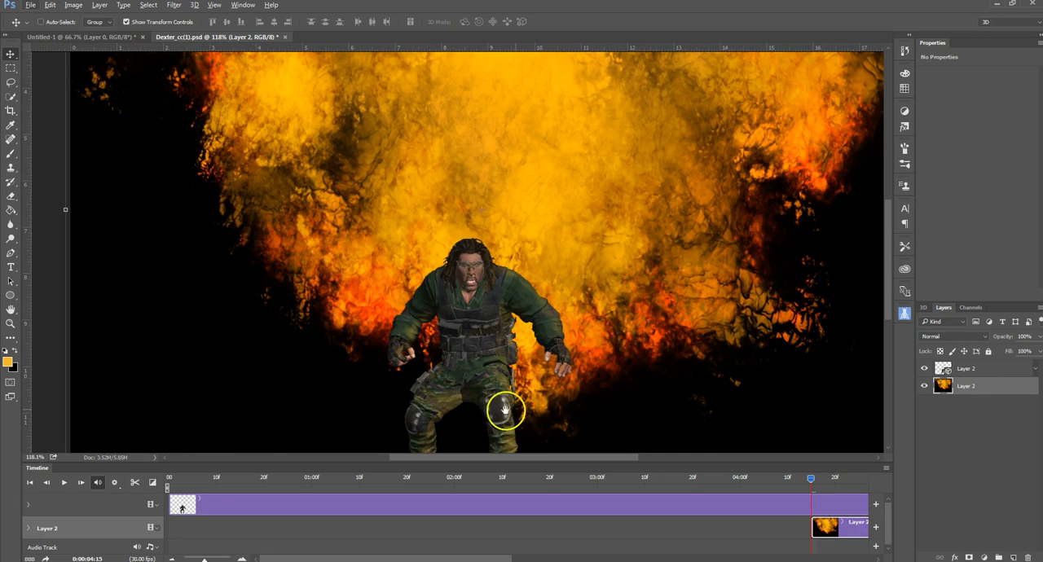
pyautogui.moveTo(530, 410); pyautogui.dragTo(547, 340)
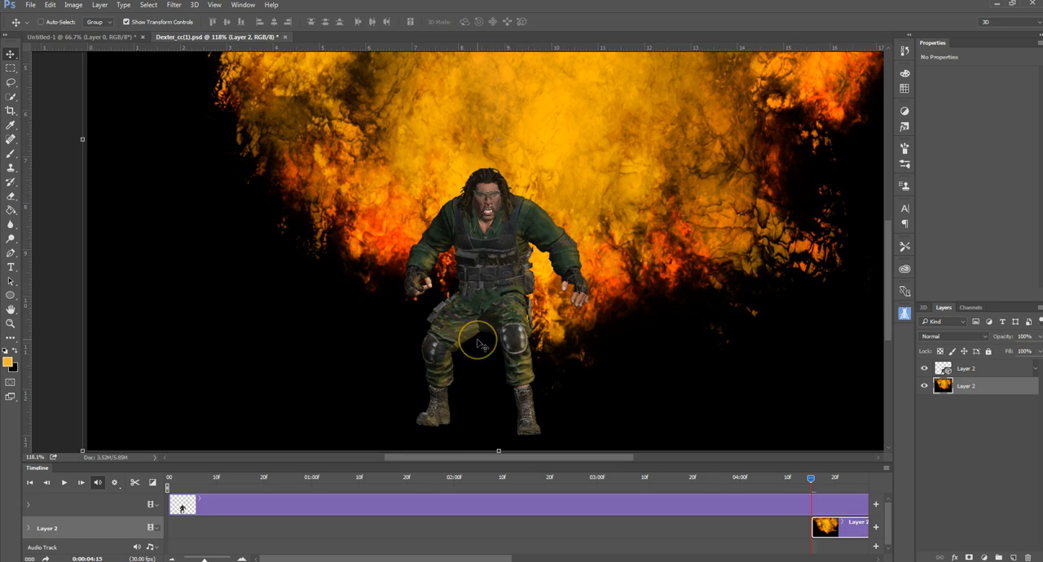
pyautogui.moveTo(477, 340); pyautogui.dragTo(489, 289)
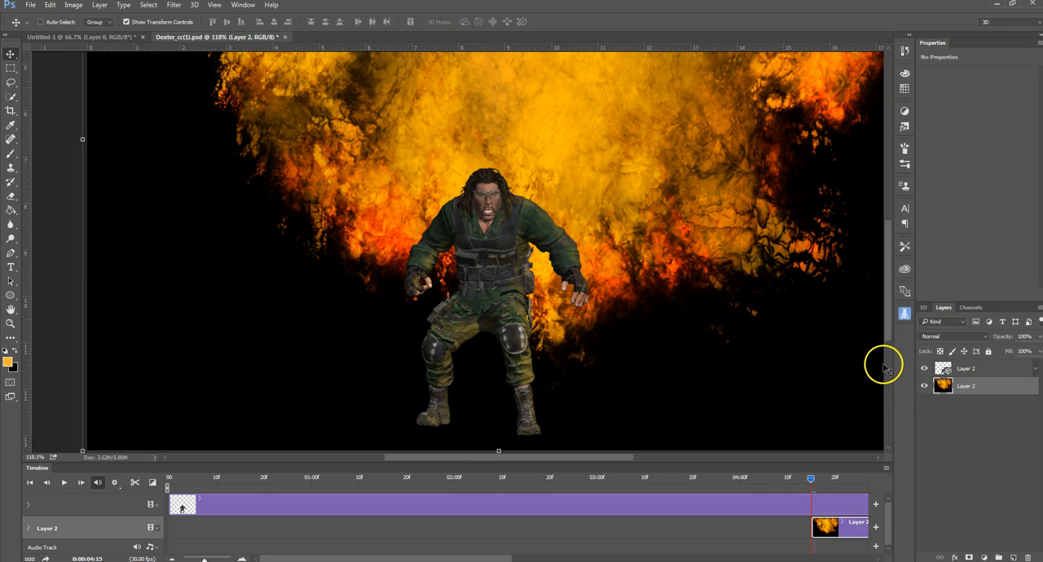
# Step: Select Moustaches_Skeleton in the 3D character layer and shift the character horizontally toward the left side of the canvas
pyautogui.click(943, 368)
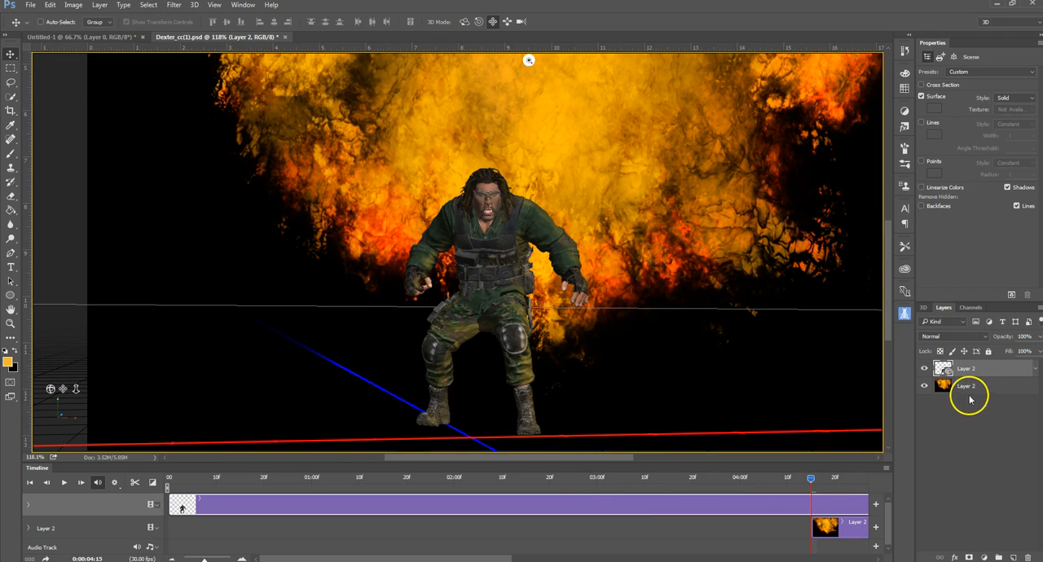
pyautogui.click(923, 307)
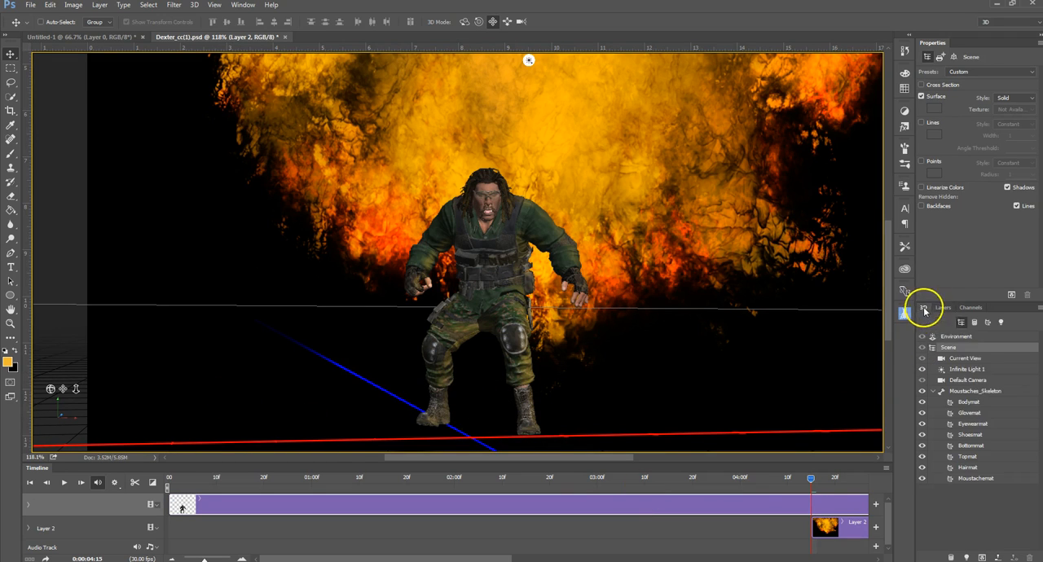
pyautogui.click(966, 392)
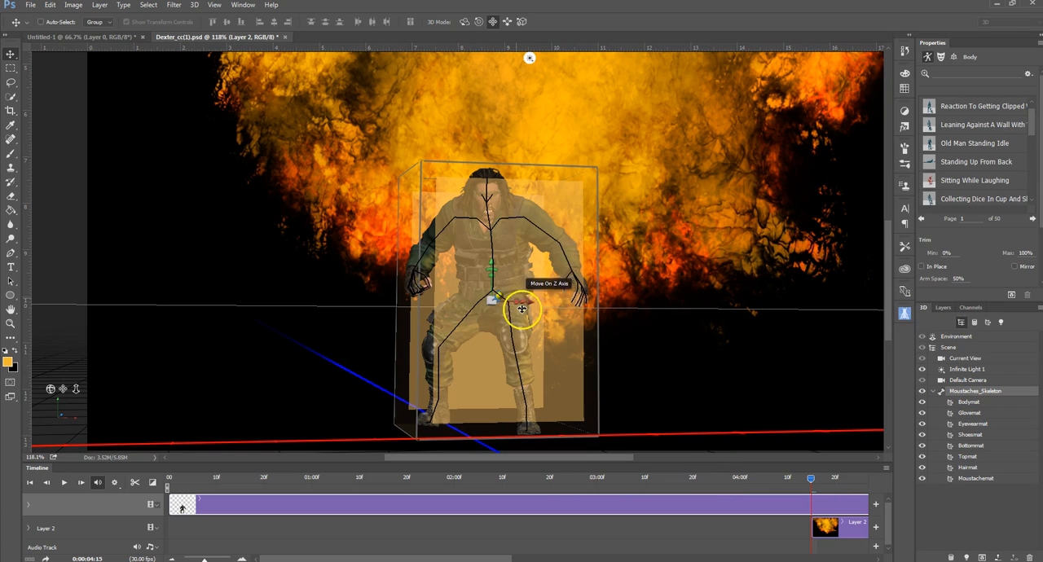
pyautogui.moveTo(530, 305); pyautogui.dragTo(357, 303)
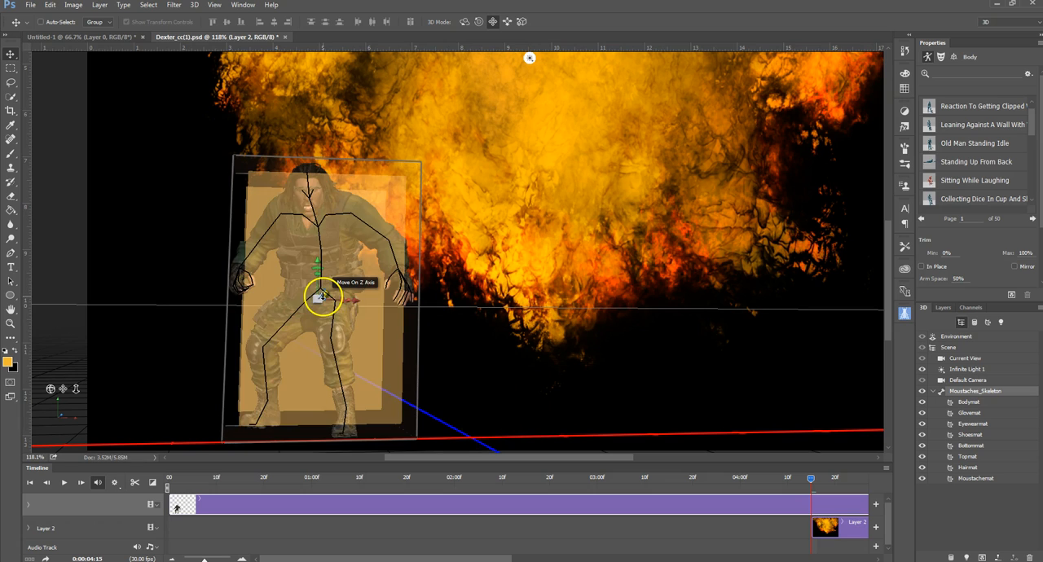
pyautogui.moveTo(344, 302); pyautogui.dragTo(353, 300)
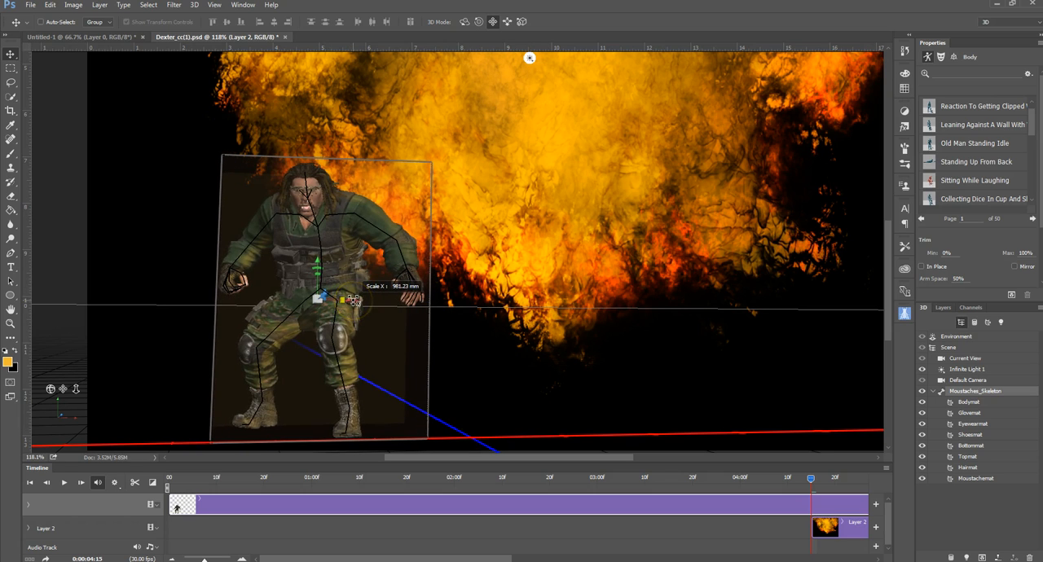
pyautogui.hotkey('ctrl', 'z')
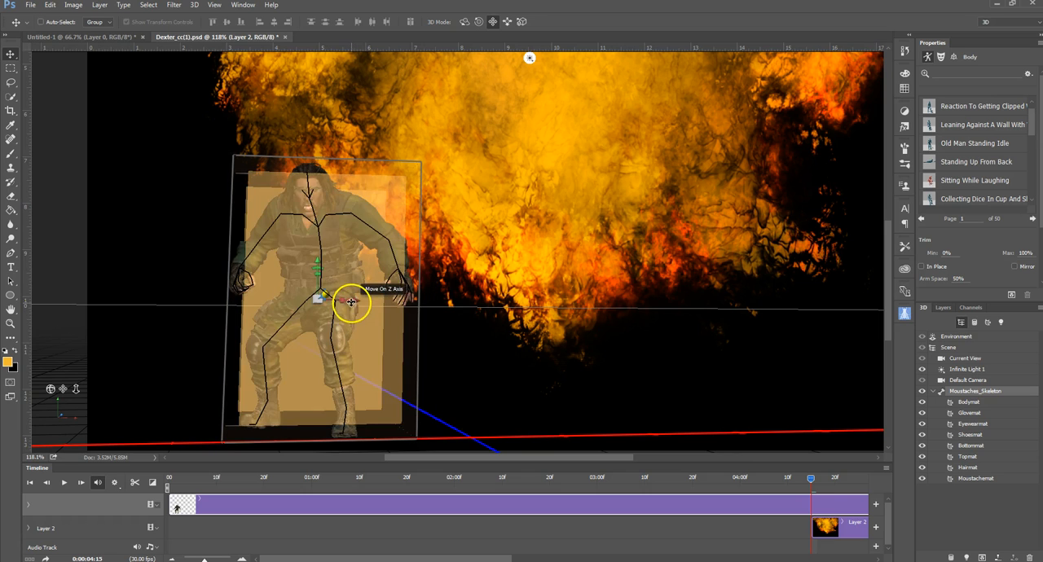
# Step: Rotate the character about its vertical axis so it turns toward the flames at the canvas's center
pyautogui.moveTo(352, 304); pyautogui.dragTo(202, 308)
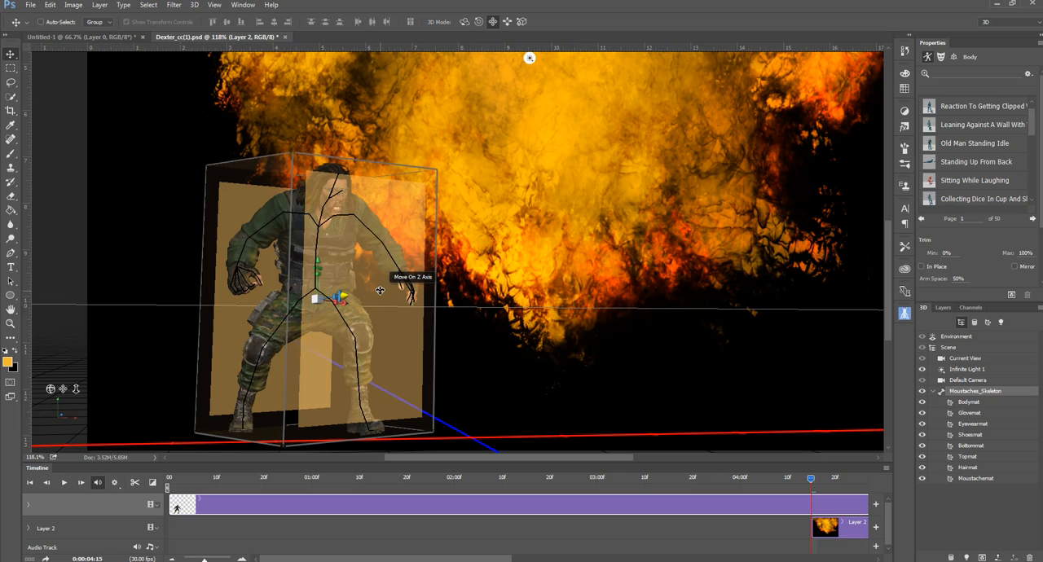
pyautogui.click(589, 351)
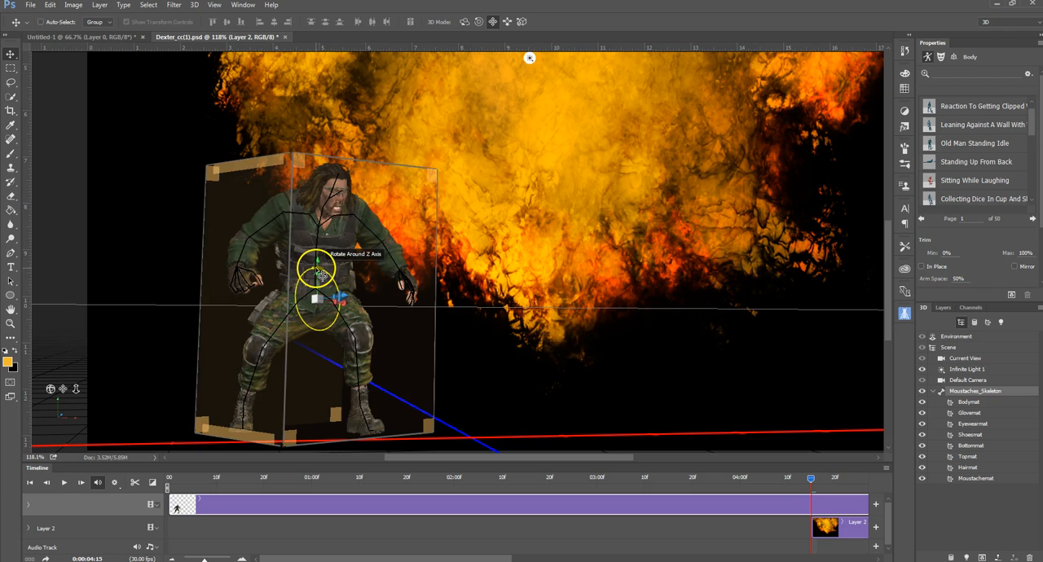
pyautogui.moveTo(324, 274); pyautogui.dragTo(322, 277)
pyautogui.click(721, 407)
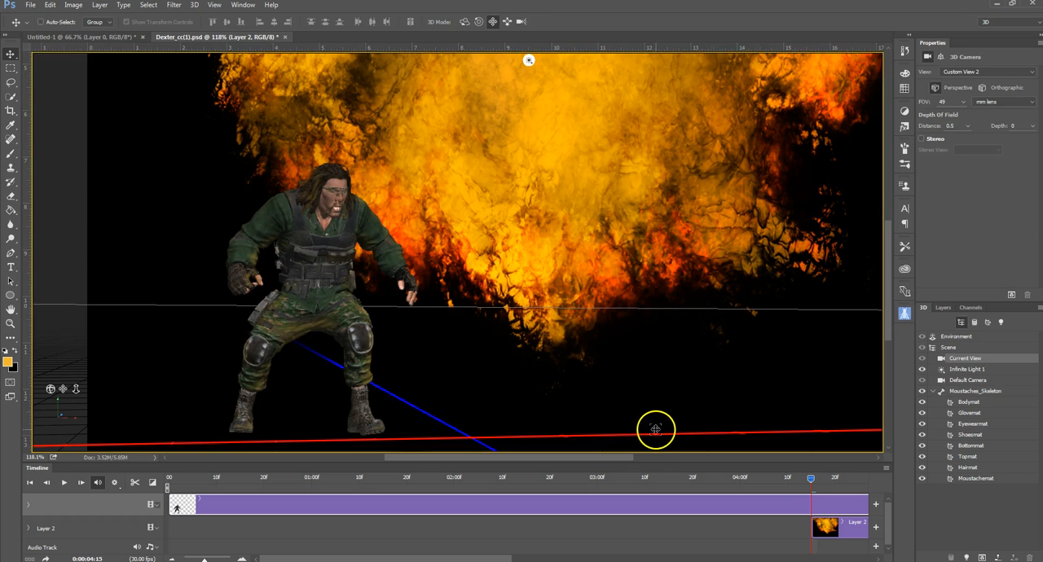
pyautogui.scroll(-3, 651, 408)
pyautogui.scroll(1, 652, 401)
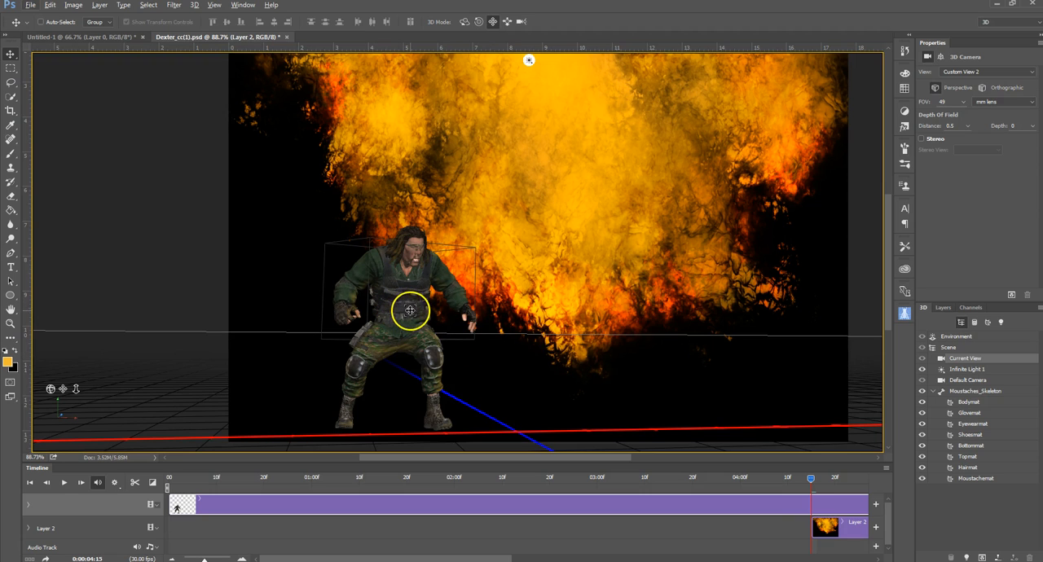
# Step: Raise the character slightly above the canvas's lower edge and scale it down a little uniformly
pyautogui.click(409, 303)
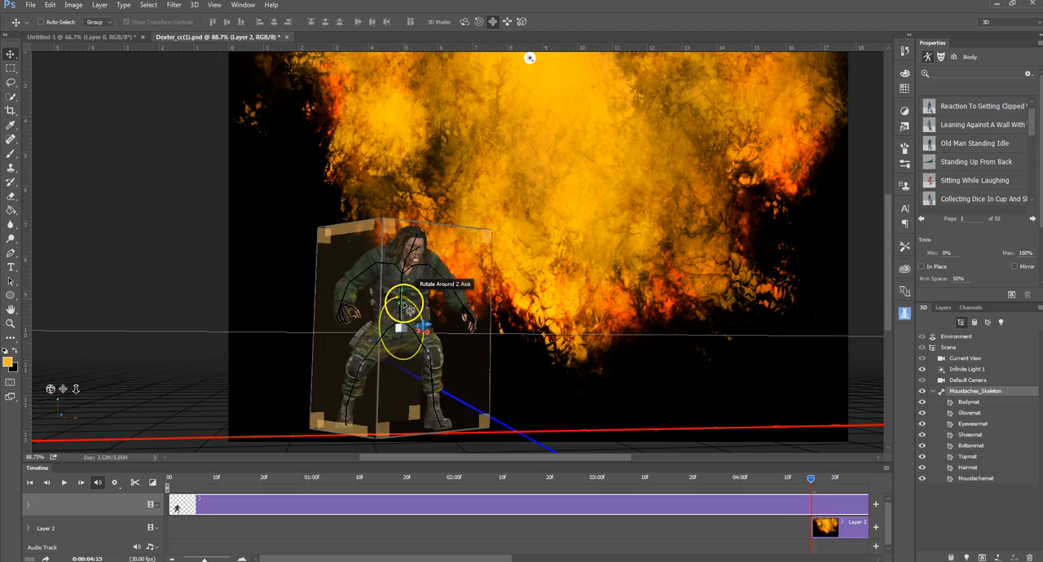
pyautogui.moveTo(399, 299); pyautogui.dragTo(400, 275)
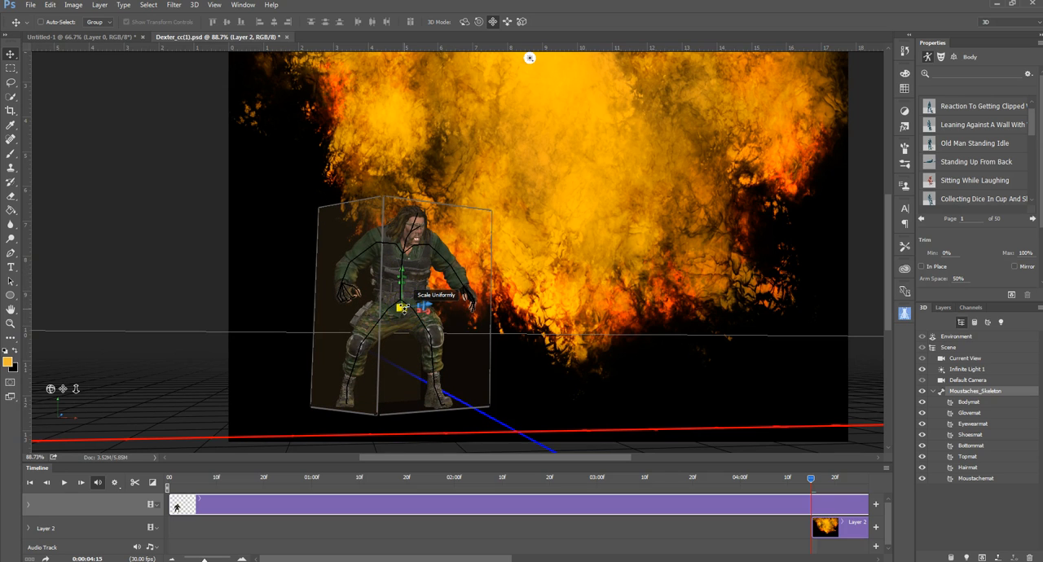
pyautogui.moveTo(402, 307); pyautogui.dragTo(344, 318)
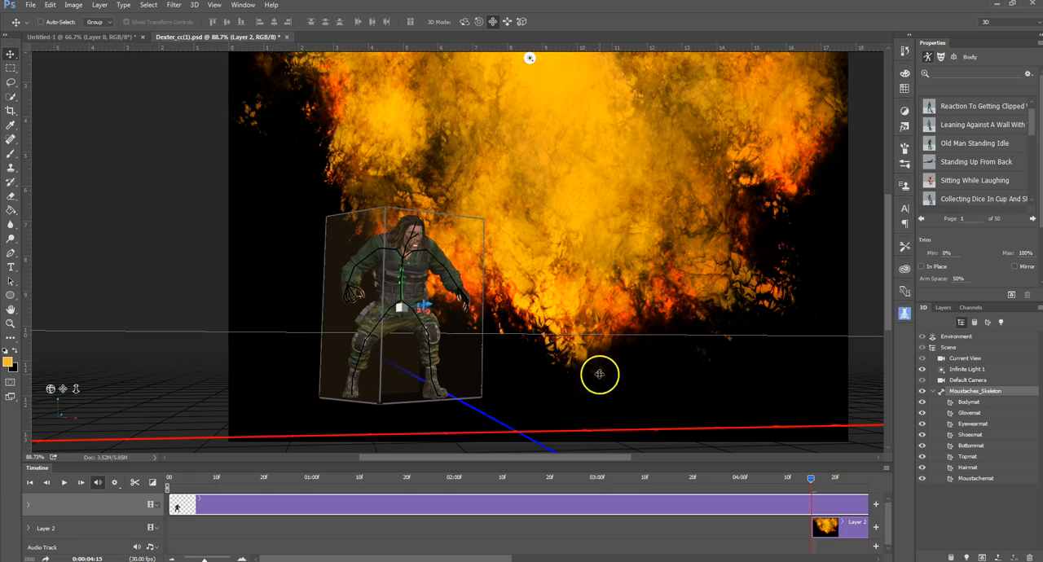
pyautogui.click(480, 225)
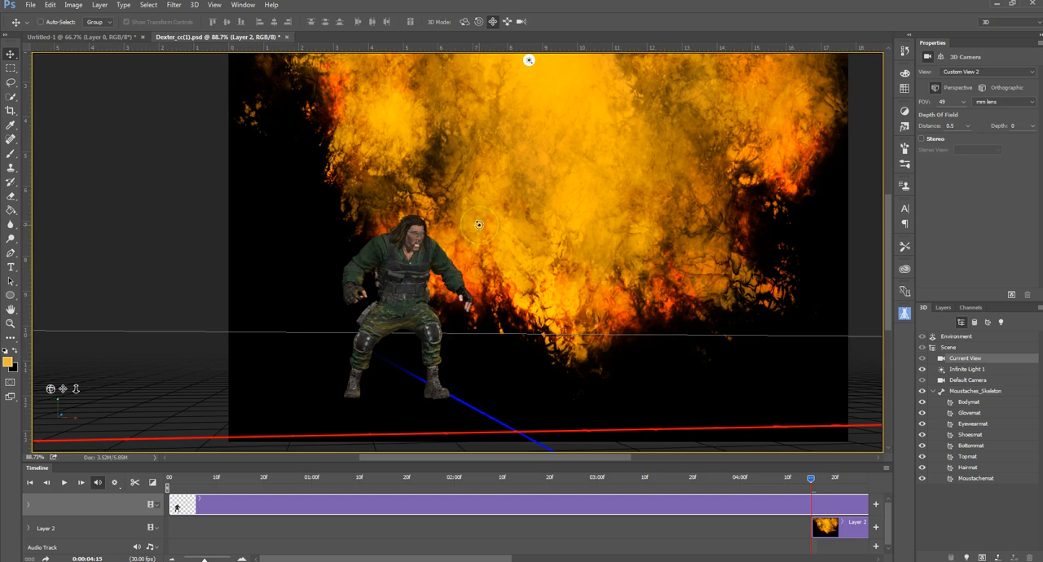
pyautogui.click(426, 268)
pyautogui.click(650, 357)
# Step: Aim Infinite Light 1 so it shines on the character nearly horizontally from the flames' right side
pyautogui.scroll(-2, 587, 318)
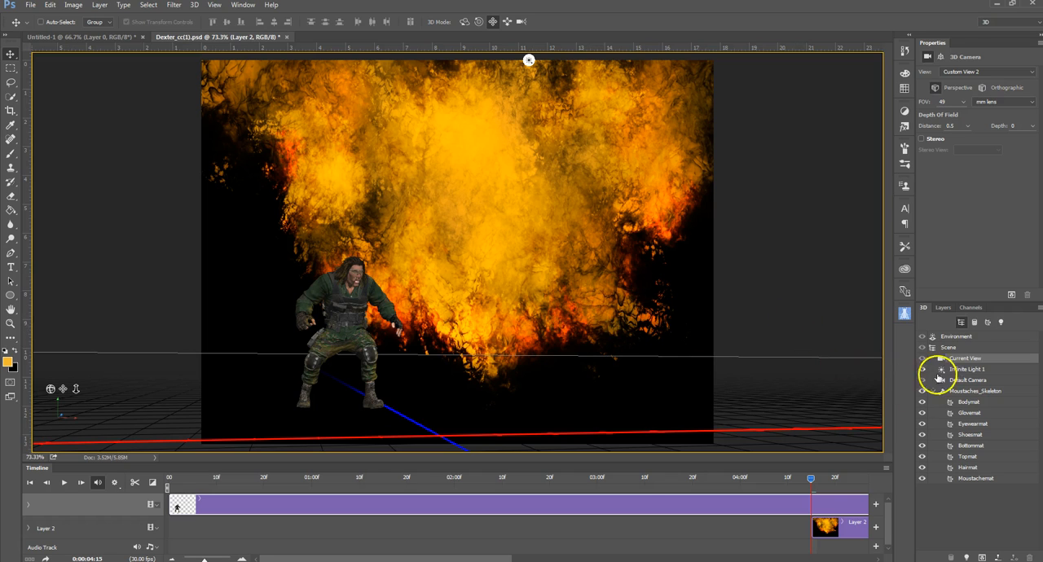
pyautogui.moveTo(943, 373)
pyautogui.mouseDown()
pyautogui.moveTo(964, 356)
pyautogui.moveTo(961, 371)
pyautogui.mouseUp()
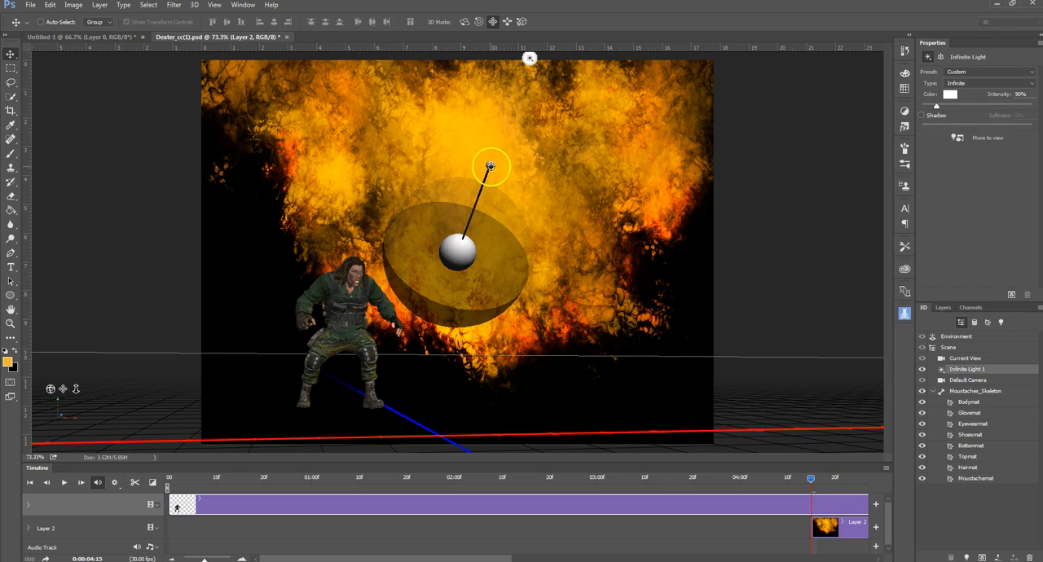
pyautogui.moveTo(490, 166); pyautogui.dragTo(656, 216)
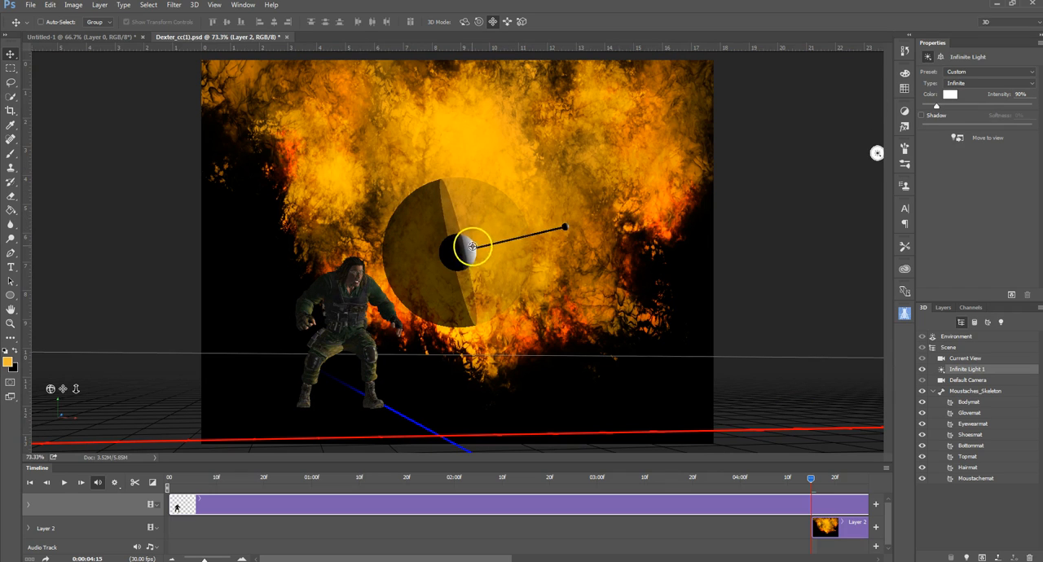
pyautogui.moveTo(459, 250); pyautogui.dragTo(556, 257)
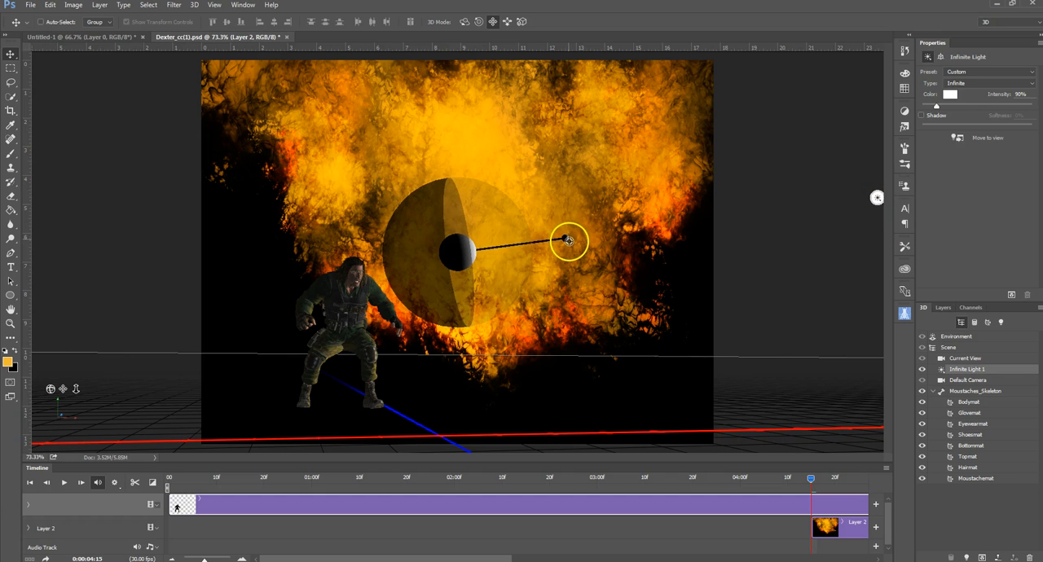
# Step: Fine-tune Infinite Light 1's direction so it shines horizontally from the flames' right side, straight across the character
pyautogui.moveTo(555, 302); pyautogui.dragTo(553, 303)
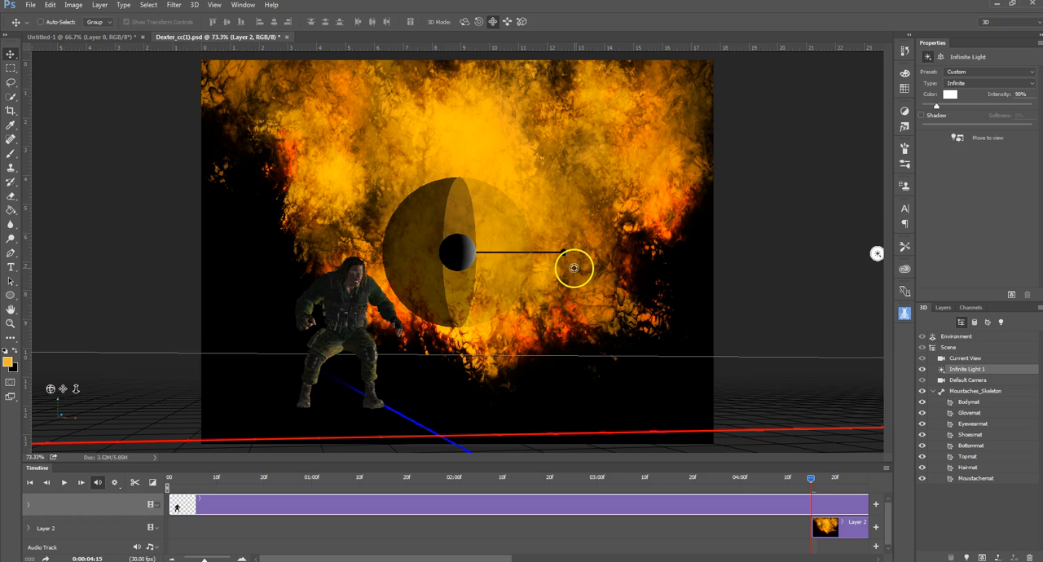
pyautogui.moveTo(573, 252)
pyautogui.mouseDown()
pyautogui.moveTo(587, 247)
pyautogui.moveTo(533, 255)
pyautogui.mouseUp()
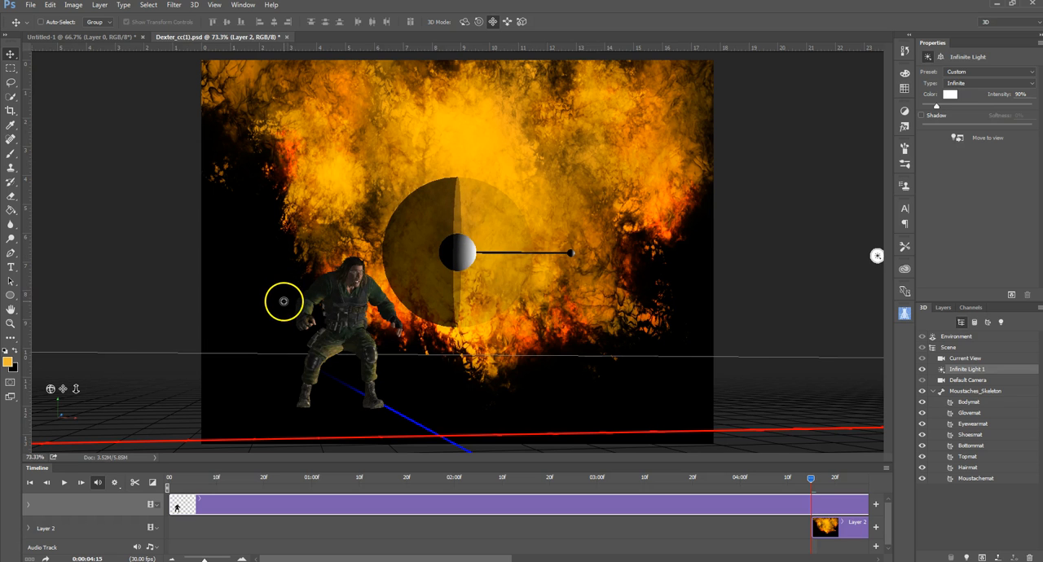
# Step: Color Infinite Light 1 with the orange-yellow sampled from the flames (RGB 255, 192, 0) at +0.99 stops intensity
pyautogui.scroll(3, 286, 295)
pyautogui.scroll(-1, 295, 287)
pyautogui.scroll(-3, 299, 284)
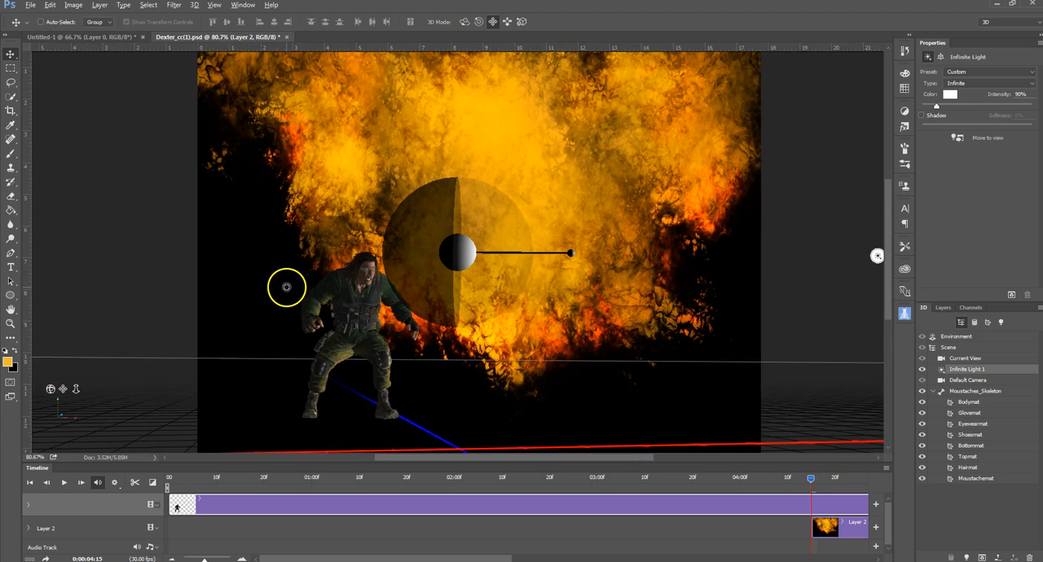
pyautogui.click(950, 94)
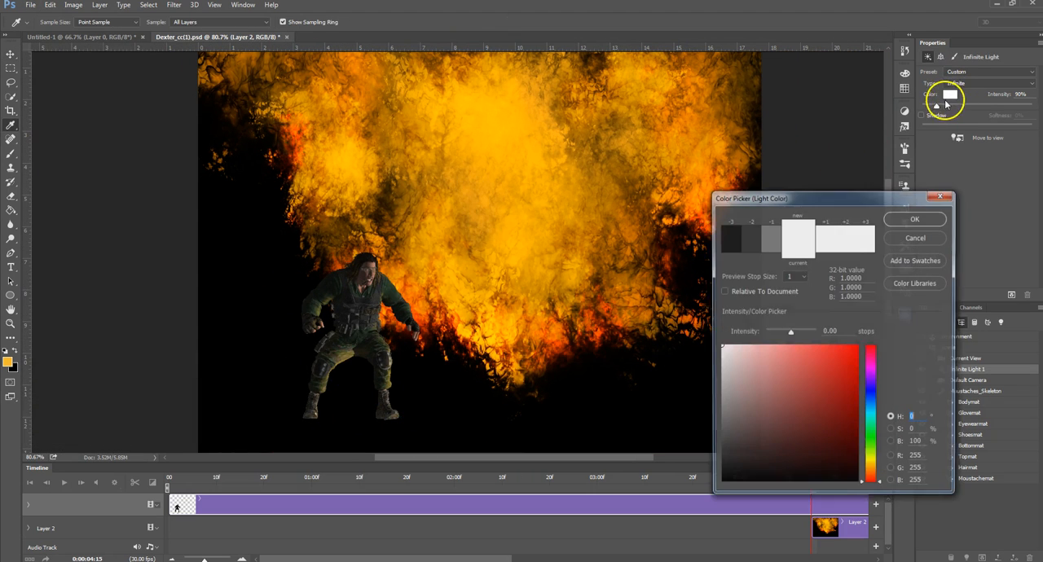
pyautogui.click(525, 217)
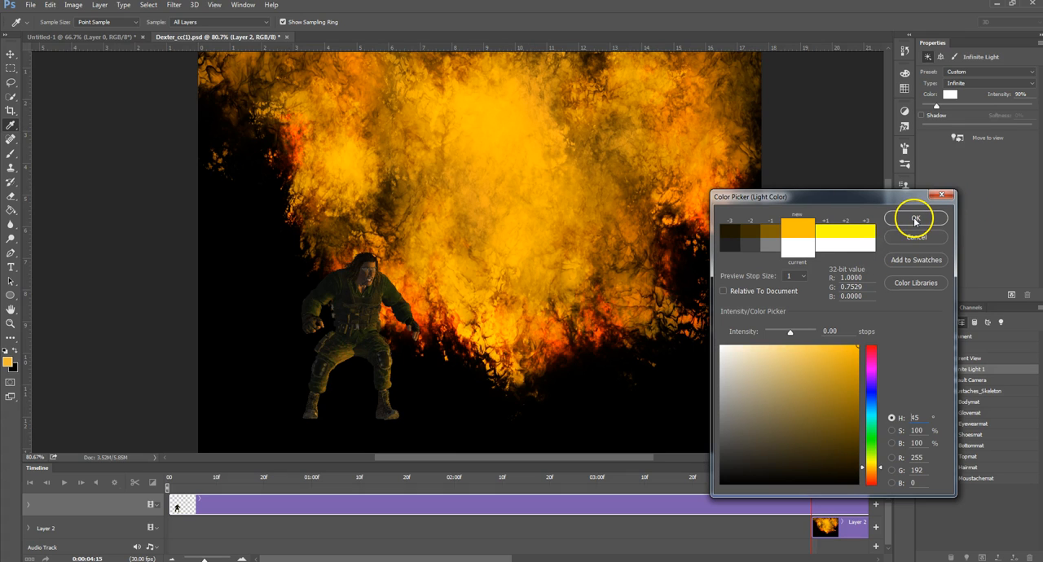
pyautogui.moveTo(789, 335)
pyautogui.mouseDown()
pyautogui.moveTo(805, 334)
pyautogui.moveTo(794, 333)
pyautogui.mouseUp()
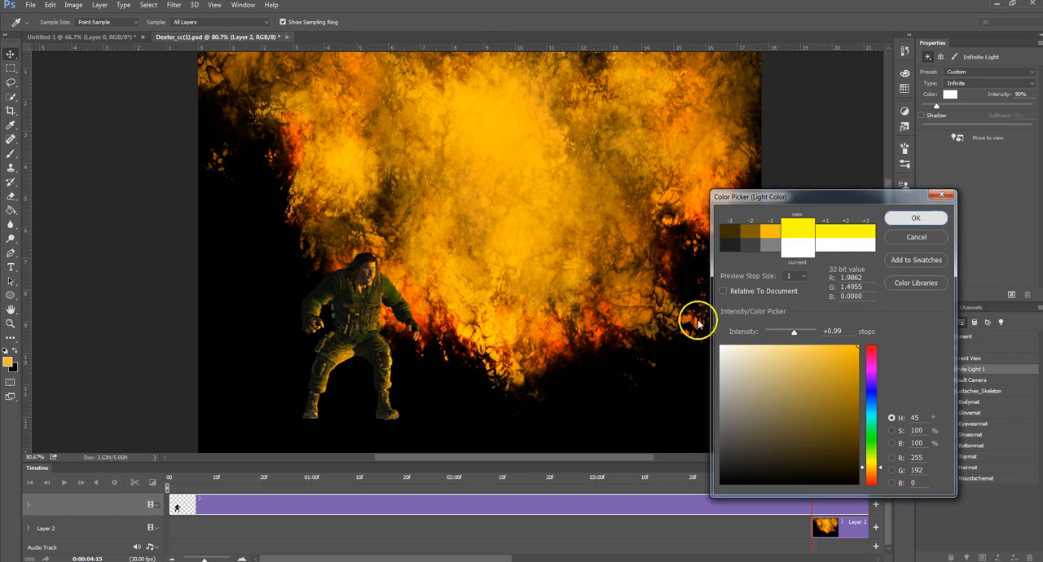
pyautogui.press('Return')
pyautogui.press('v')
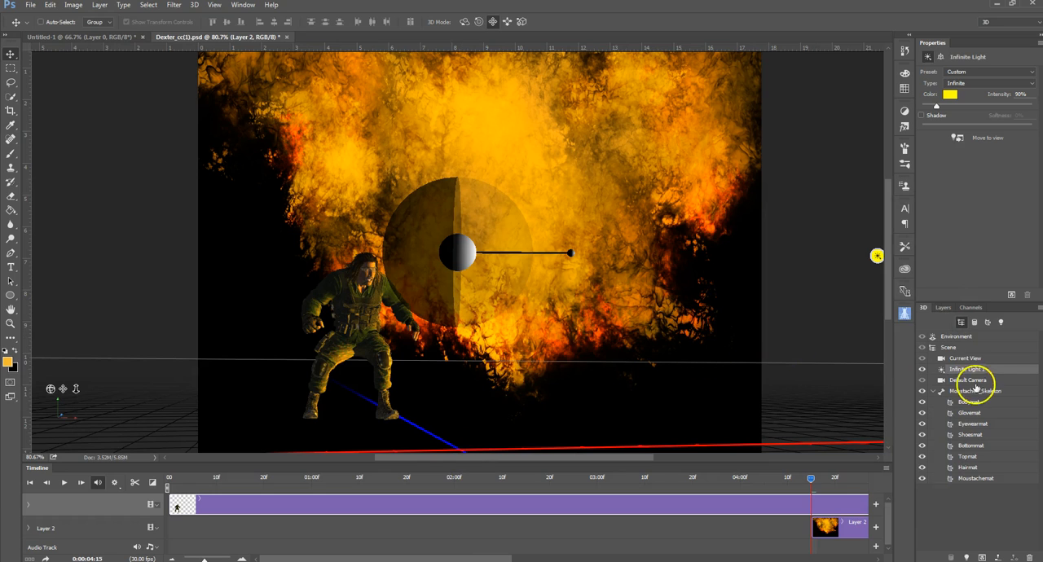
# Step: Select the flame background layer and examine the lit character against the whole image without the 3D overlays
pyautogui.click(943, 308)
pyautogui.click(990, 387)
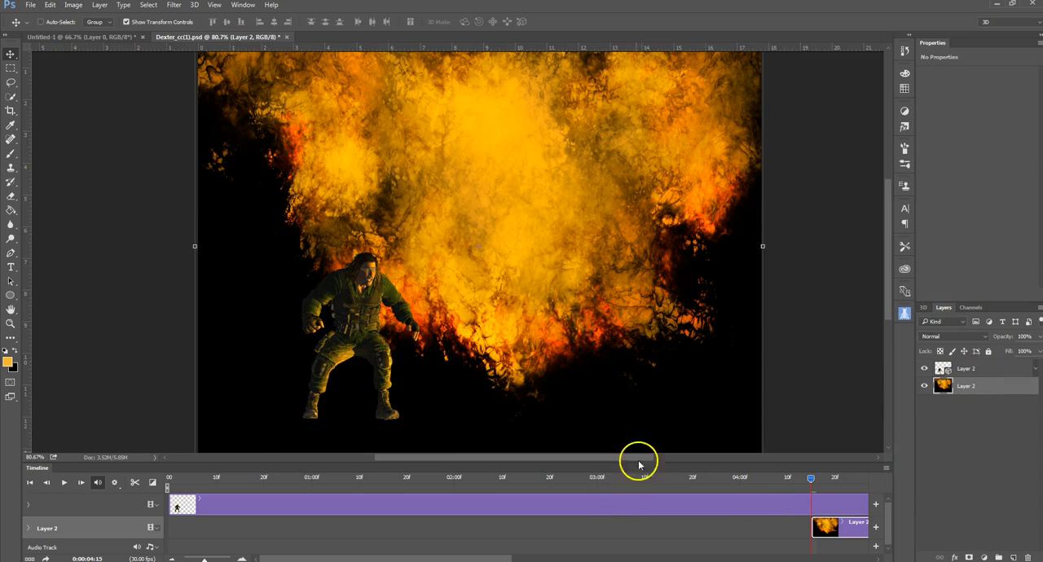
pyautogui.scroll(-1, 758, 377)
pyautogui.scroll(-1, 757, 376)
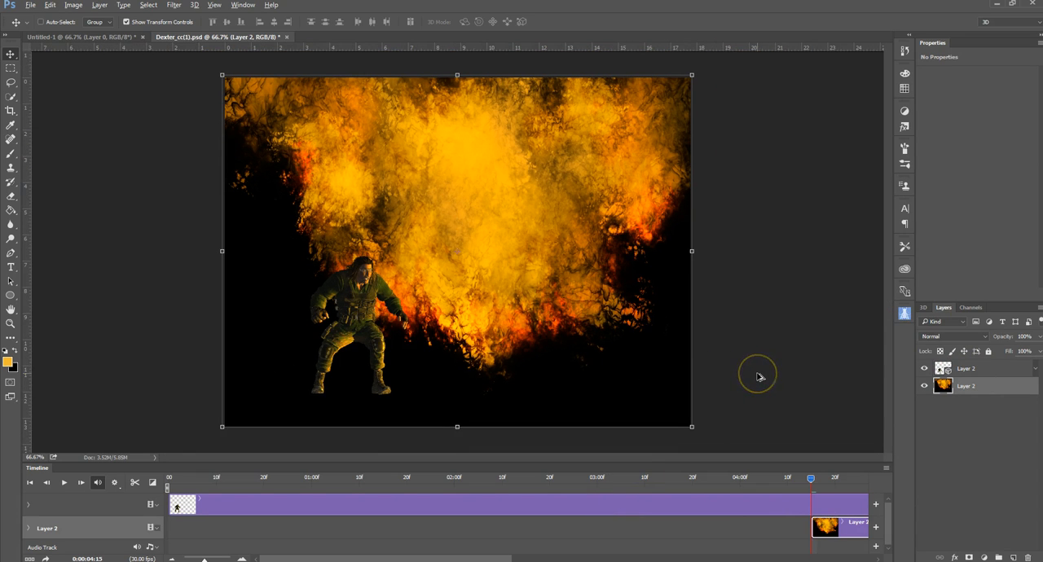
pyautogui.scroll(1, 757, 377)
pyautogui.press('alt')
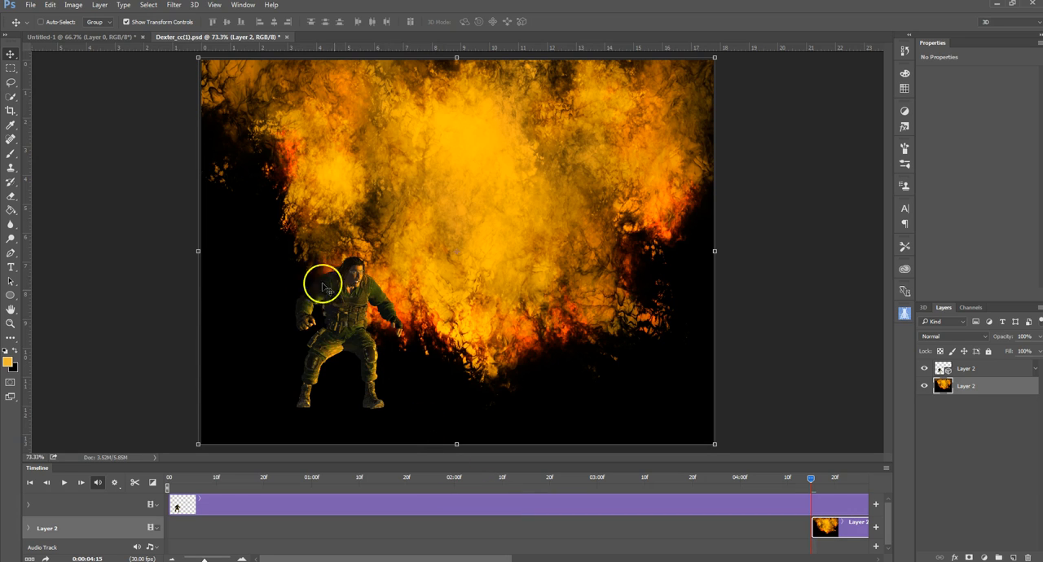
# Step: Select Moustaches_Skeleton in the 3D character layer and shift the character toward the lower center of the flames
pyautogui.click(945, 369)
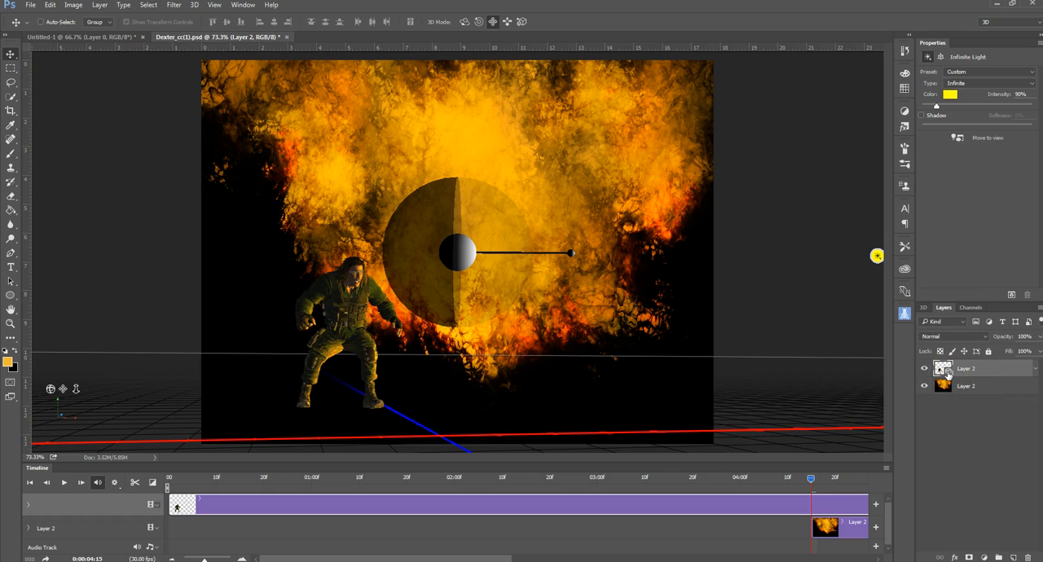
pyautogui.click(924, 307)
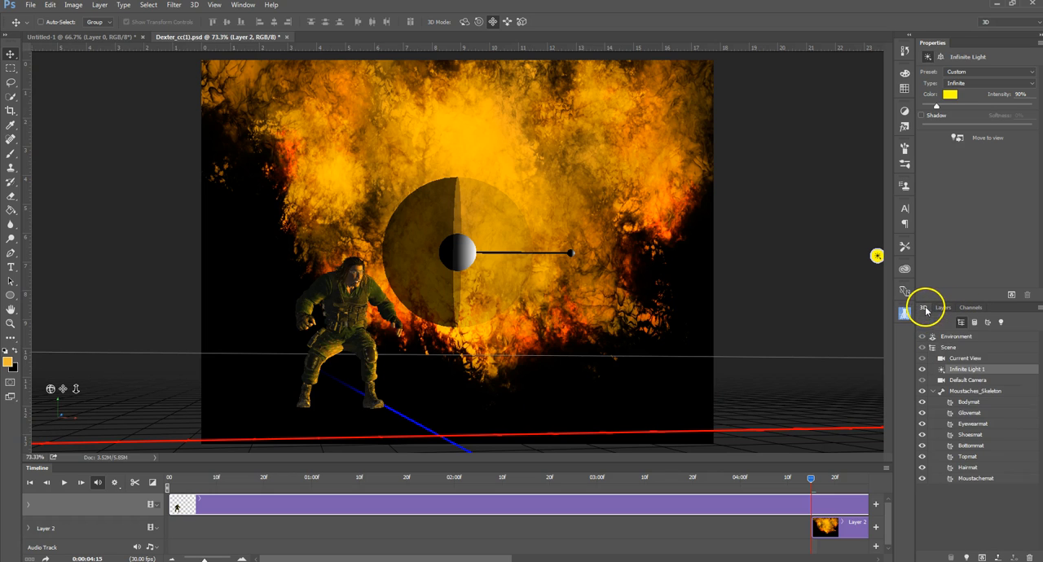
pyautogui.click(969, 391)
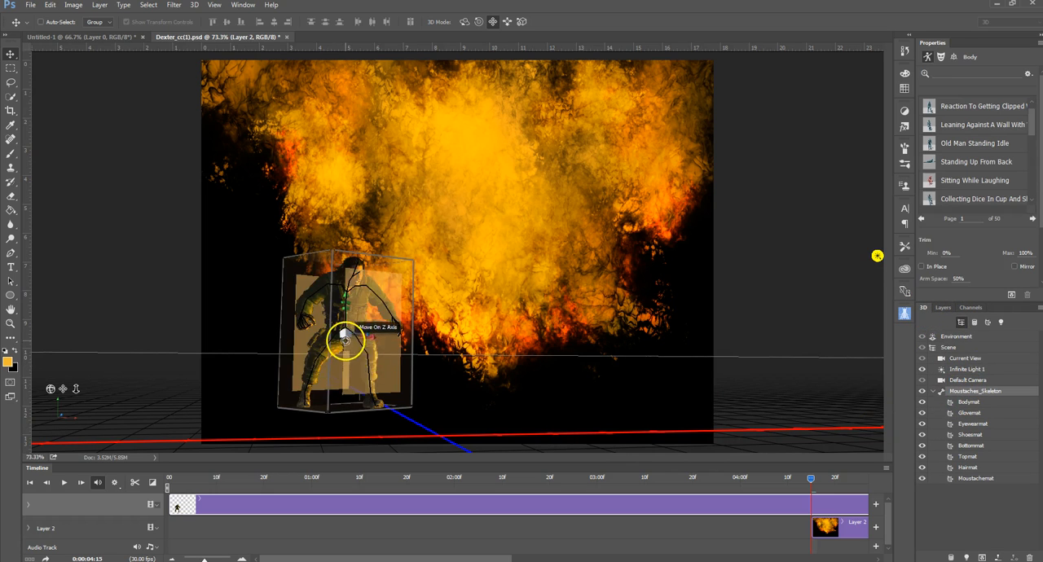
pyautogui.moveTo(375, 334); pyautogui.dragTo(414, 340)
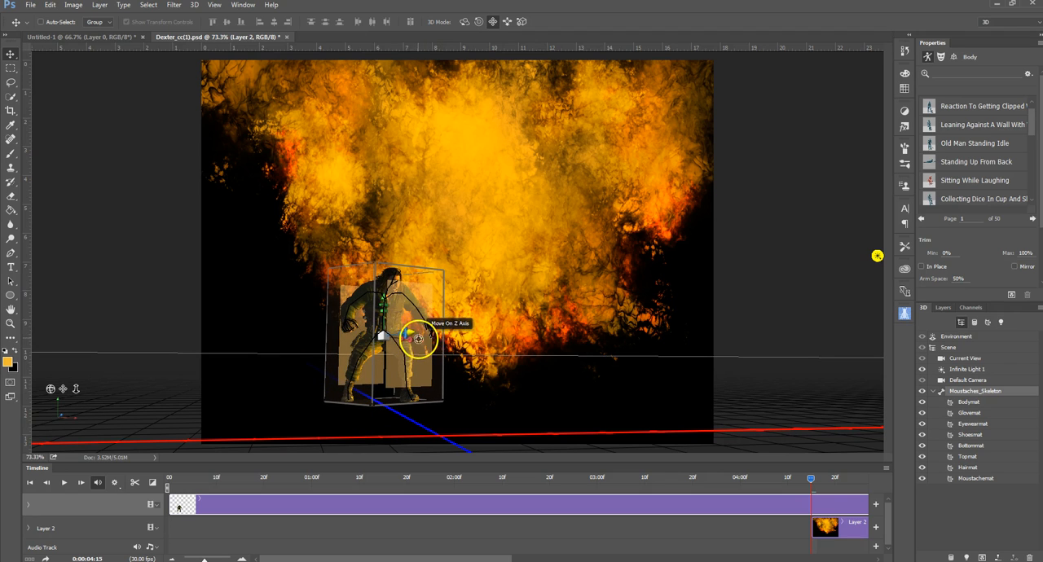
pyautogui.moveTo(411, 342); pyautogui.dragTo(442, 337)
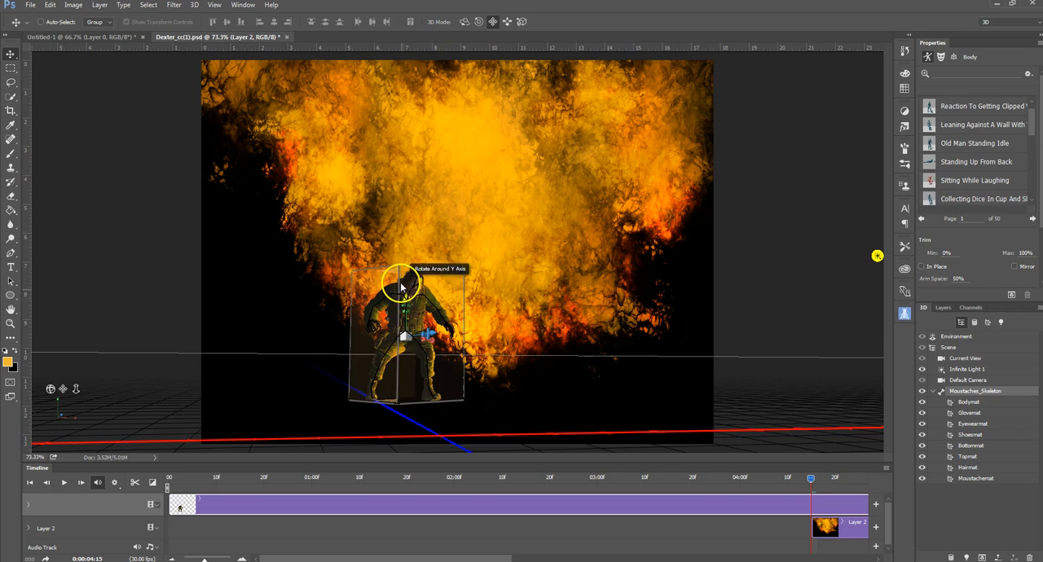
# Step: Raise the character slightly in front of the flames, turn it a little about its vertical axis, and deselect it
pyautogui.moveTo(403, 286); pyautogui.dragTo(407, 282)
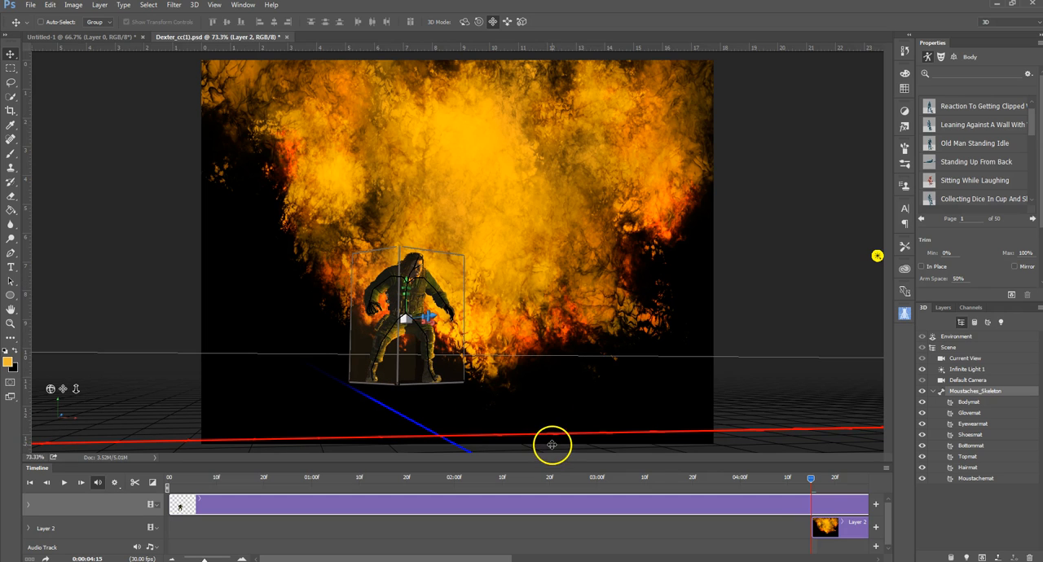
pyautogui.moveTo(389, 337); pyautogui.dragTo(383, 309)
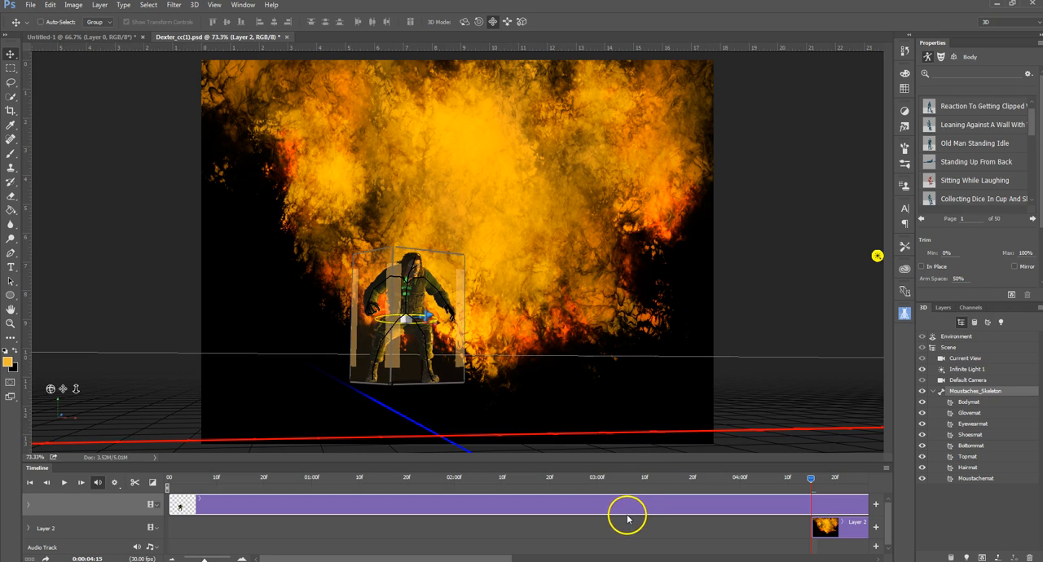
pyautogui.click(521, 423)
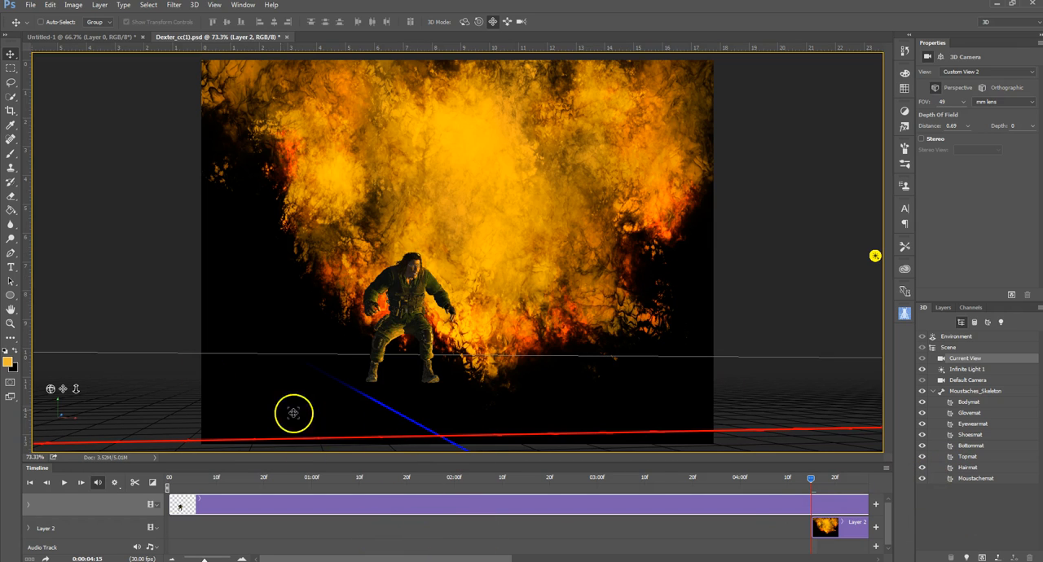
pyautogui.click(30, 6)
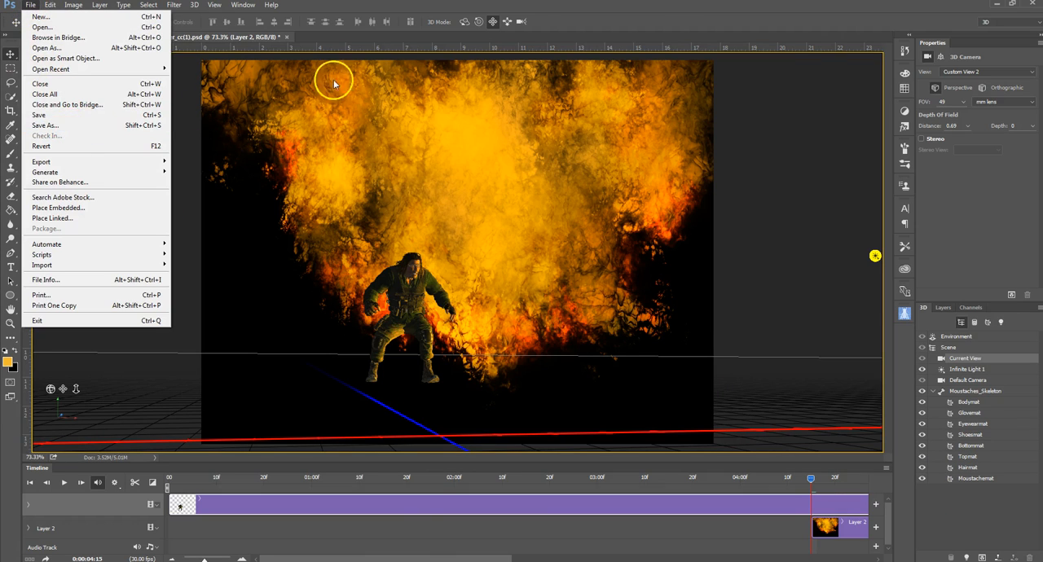
pyautogui.click(668, 8)
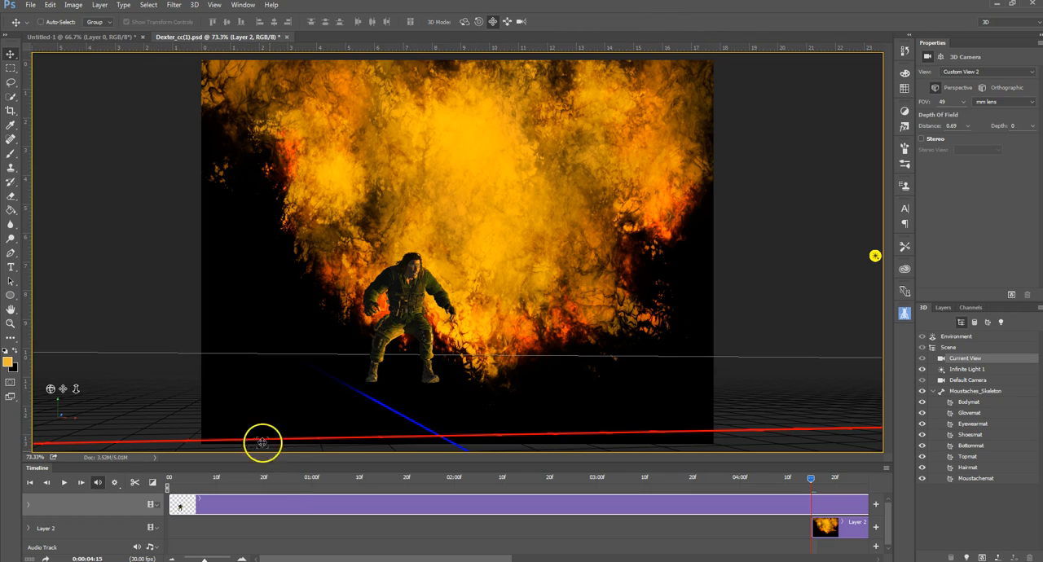
pyautogui.moveTo(807, 477)
pyautogui.mouseDown()
pyautogui.moveTo(271, 485)
pyautogui.moveTo(809, 494)
pyautogui.mouseUp()
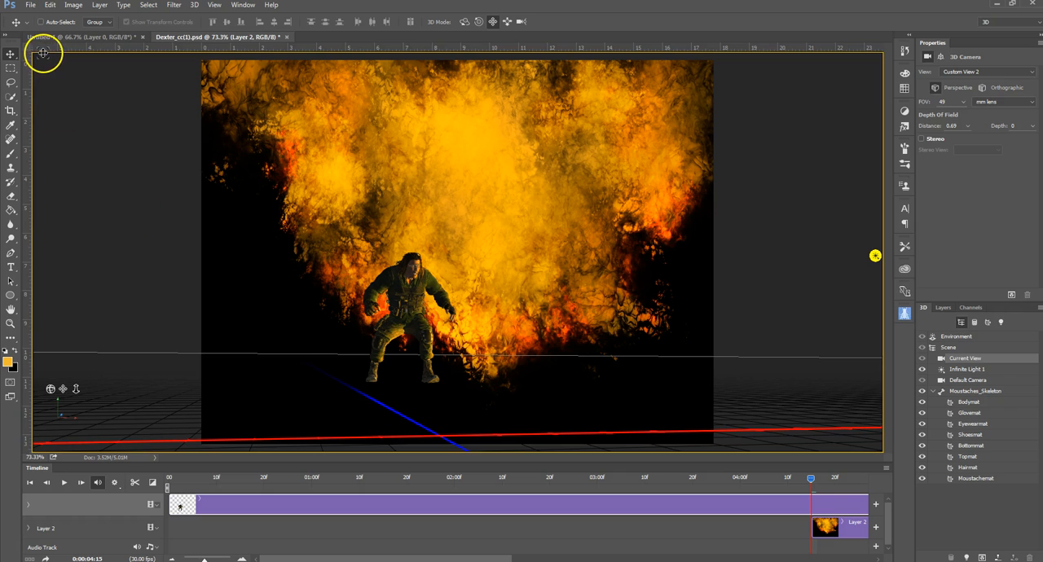
pyautogui.click(33, 7)
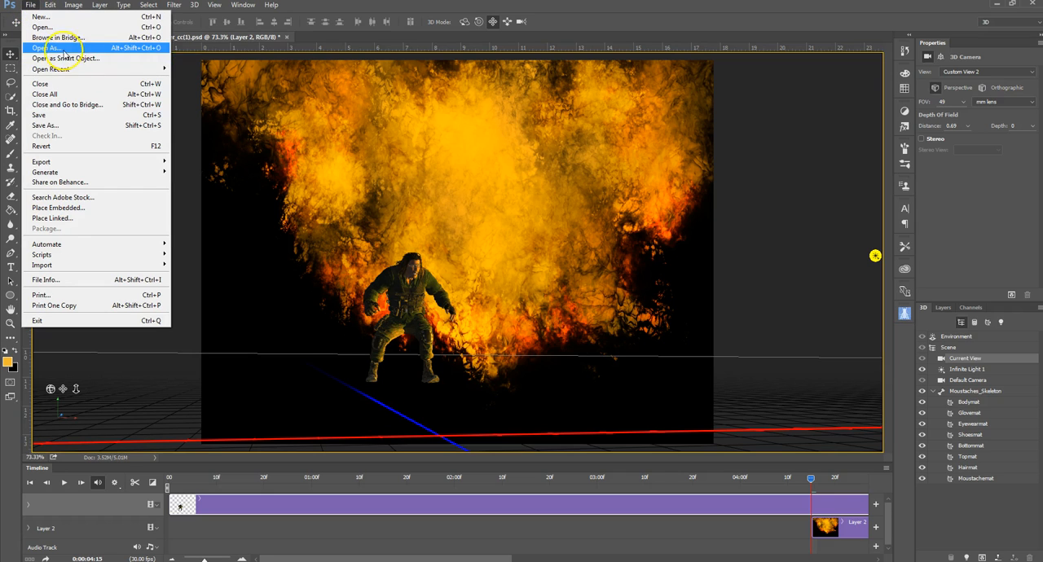
pyautogui.moveTo(118, 71)
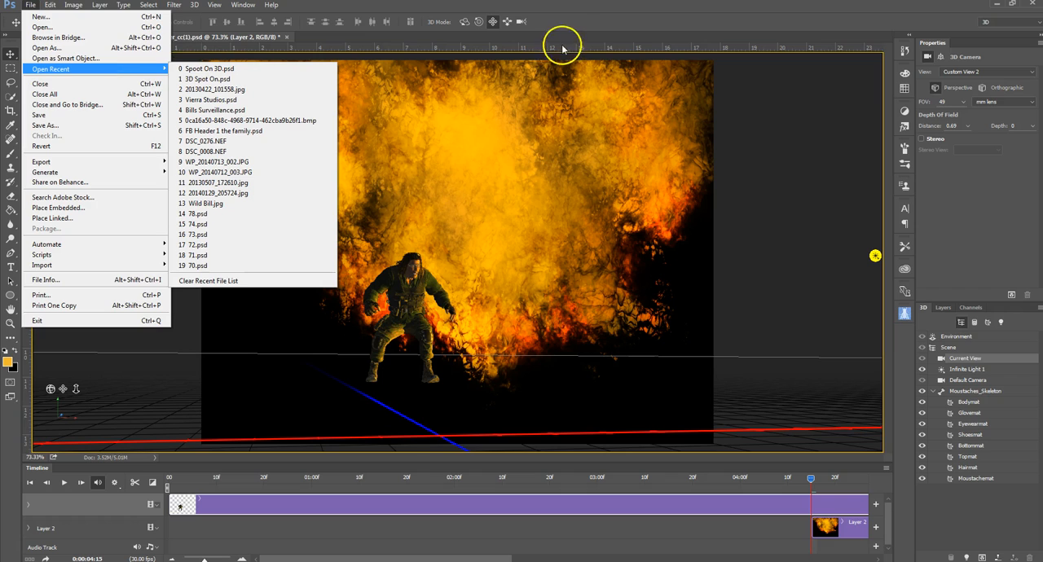
pyautogui.click(565, 10)
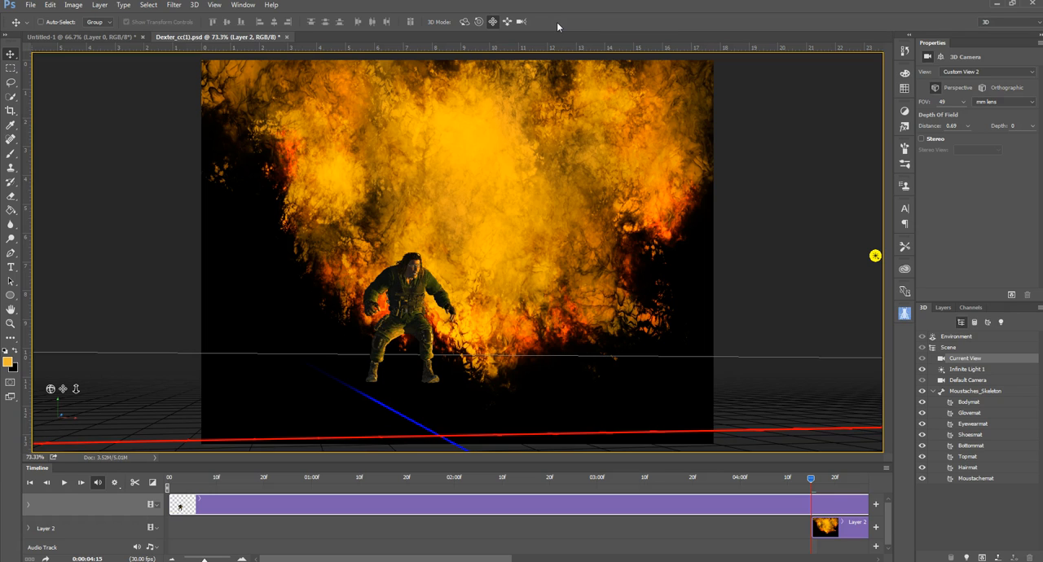
# Step: Open the recent document Spoot On 3D.psd
pyautogui.click(30, 6)
pyautogui.moveTo(108, 71)
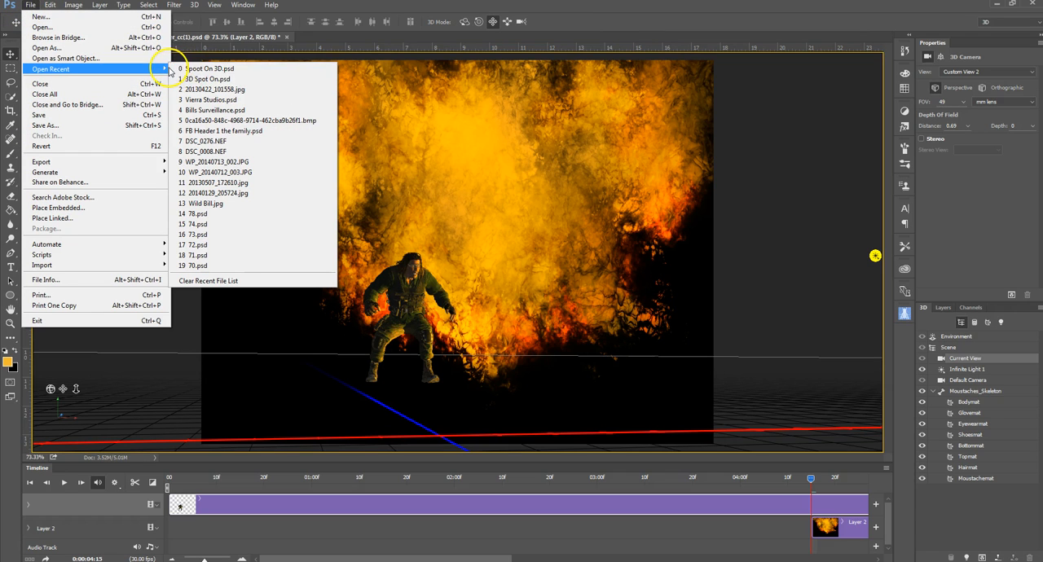
pyautogui.click(220, 70)
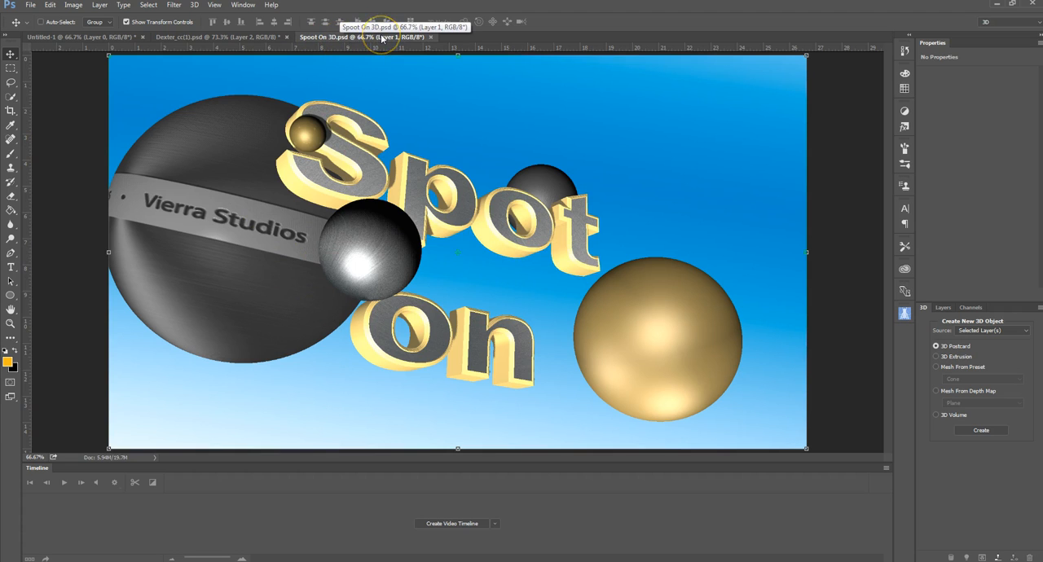
# Step: Look over the Spoot On 3D.psd artwork and return to the Dexter_cc(1).psd document
pyautogui.click(252, 38)
pyautogui.click(373, 38)
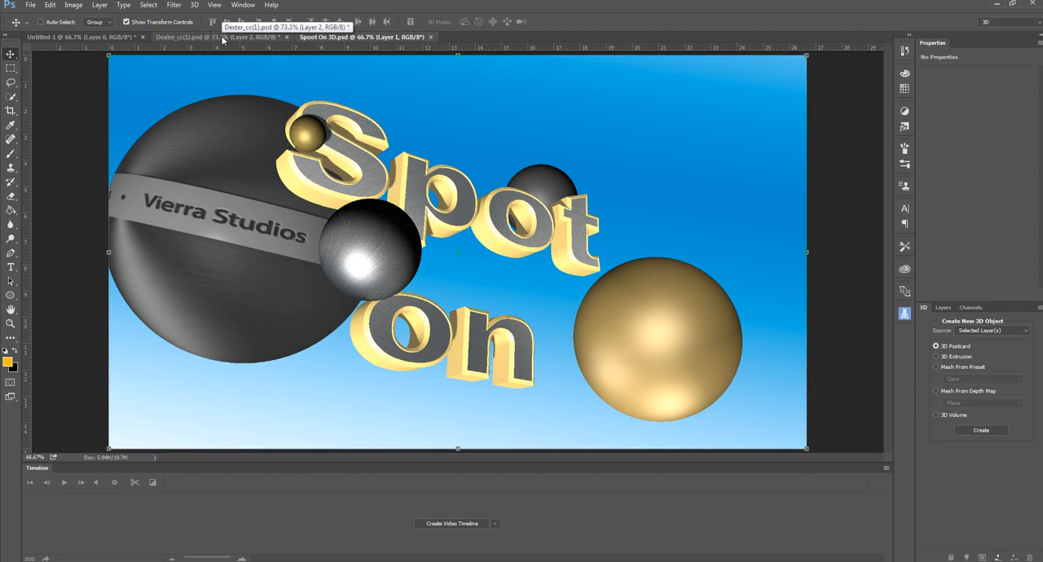
pyautogui.click(223, 37)
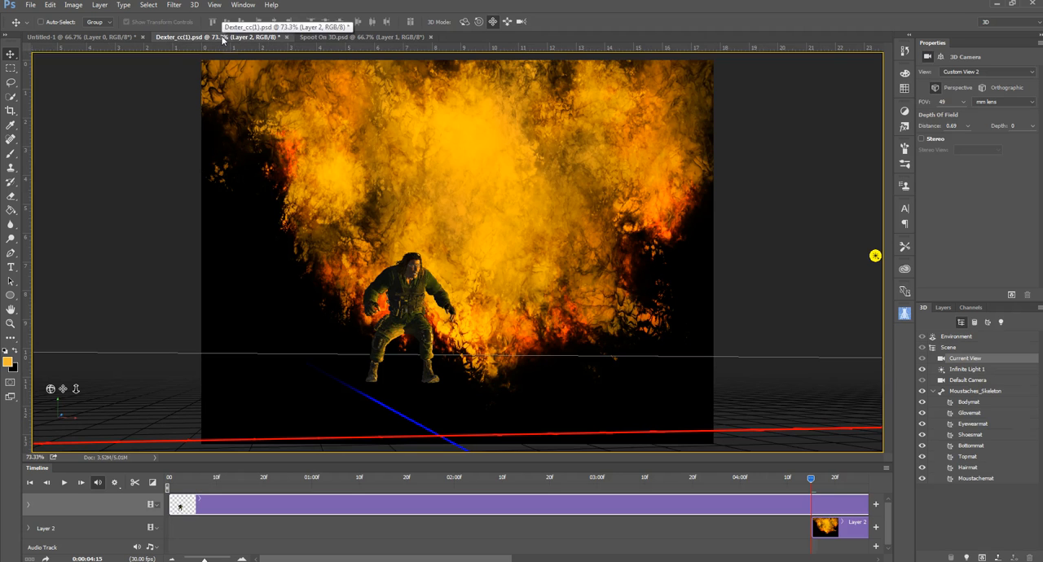